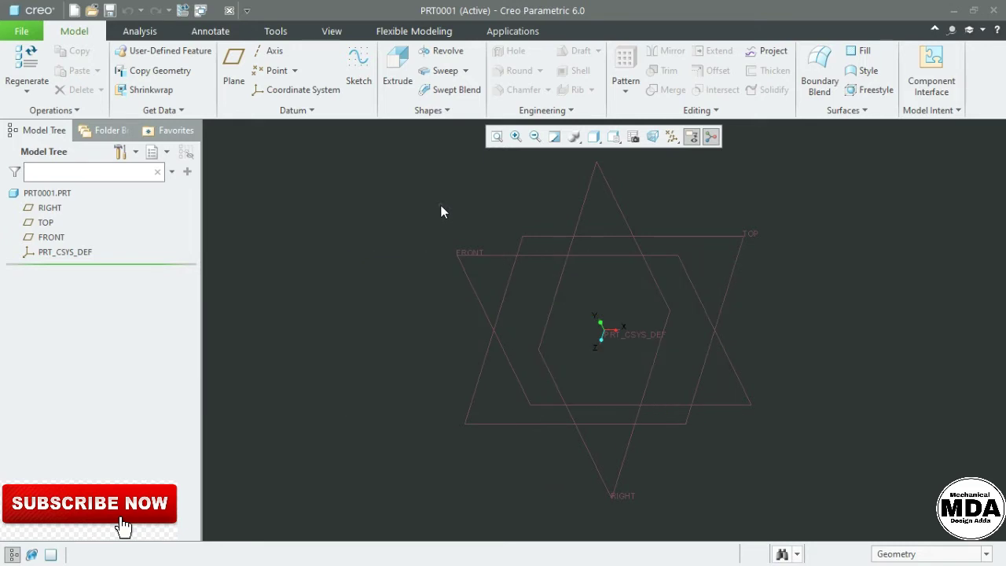
Start a sketch on the FRONT plane with RIGHT as the right-facing reference and orient the view square to the sketch plane
key(s)
click(471, 260)
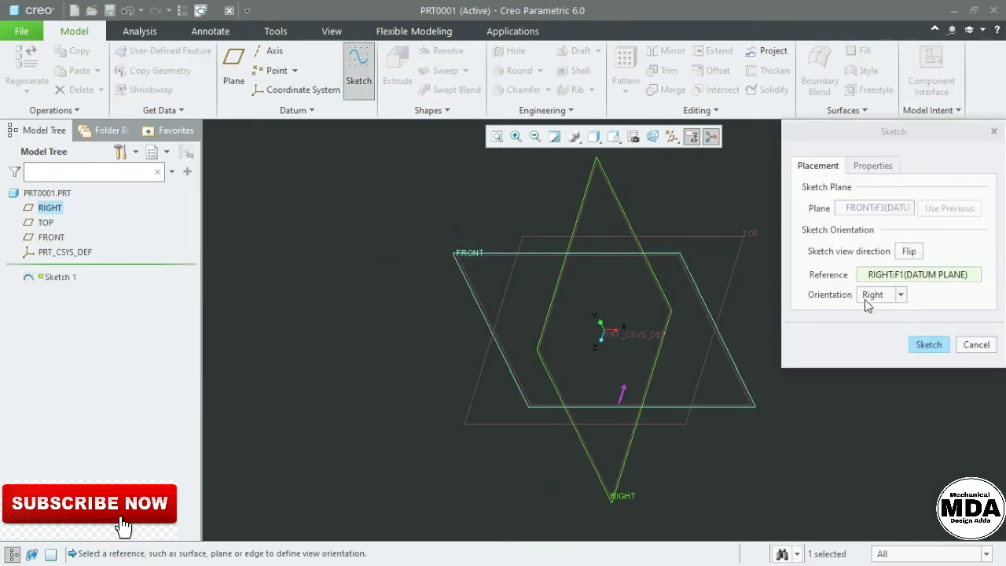
click(929, 344)
click(636, 138)
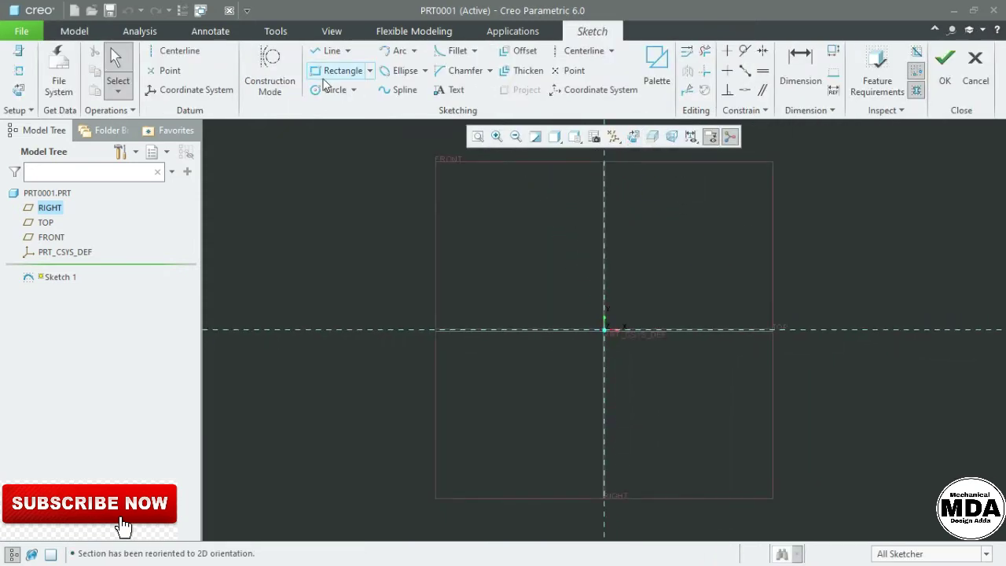
Sketch a closed stepped line profile above the horizontal reference, about 171 high with a top edge about 281 long and a sloped end about 39 high
click(335, 162)
click(328, 70)
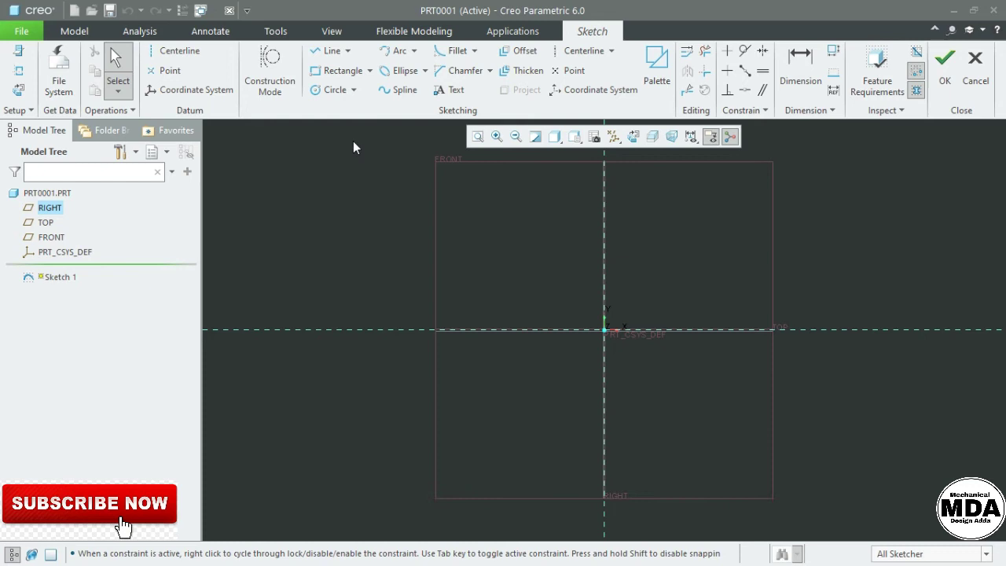
click(324, 50)
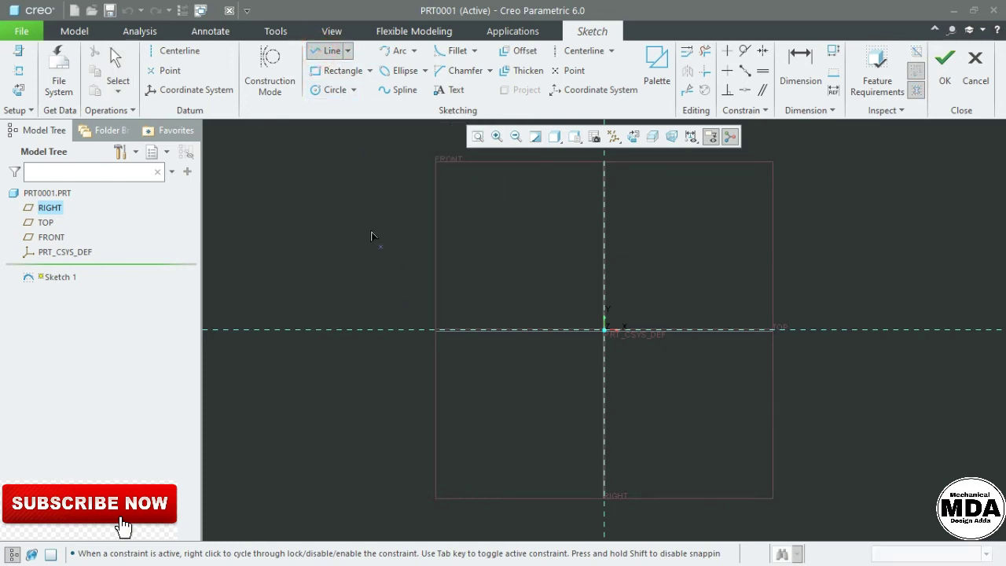
click(335, 217)
click(520, 216)
click(521, 270)
click(604, 270)
click(674, 303)
click(674, 329)
click(335, 329)
click(335, 217)
middle_click(386, 184)
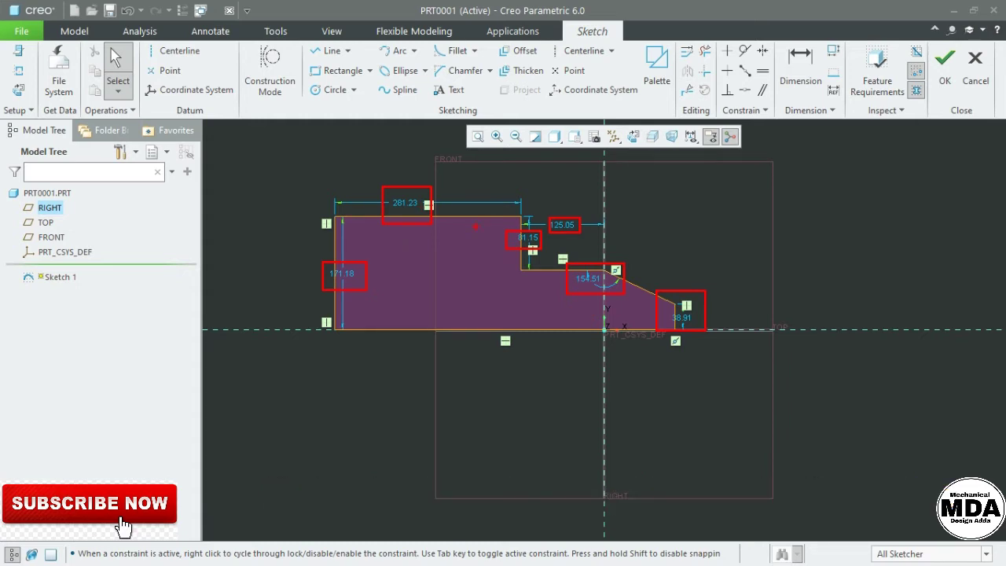
Set the length of the profile's top edge to 200
double_click(403, 203)
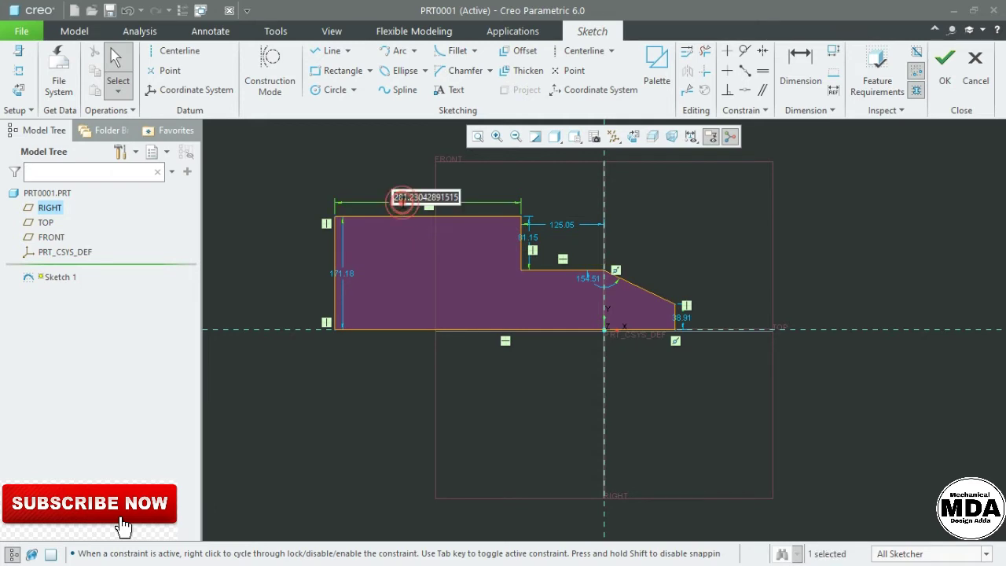
text(200)
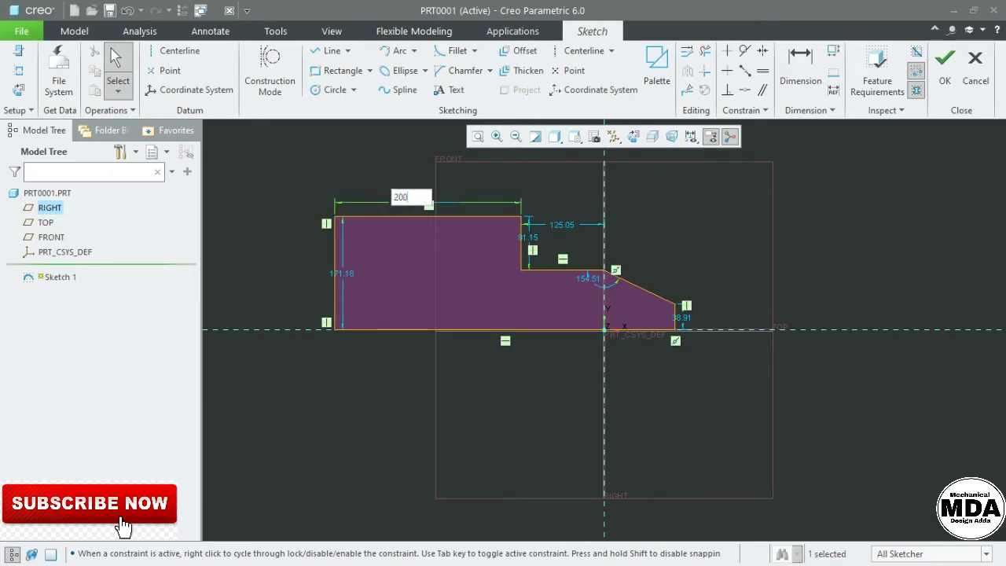
key(Return)
click(443, 166)
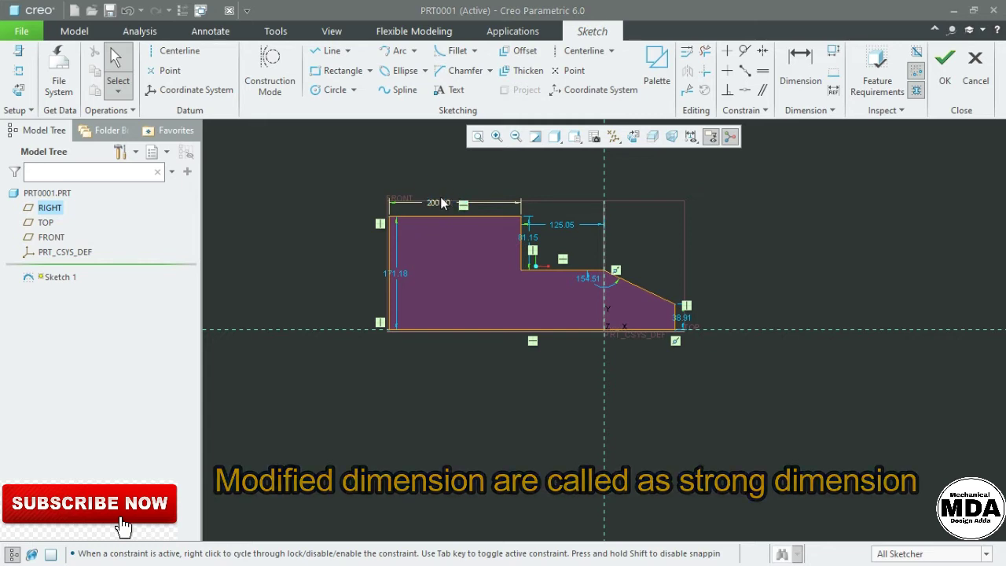
double_click(438, 203)
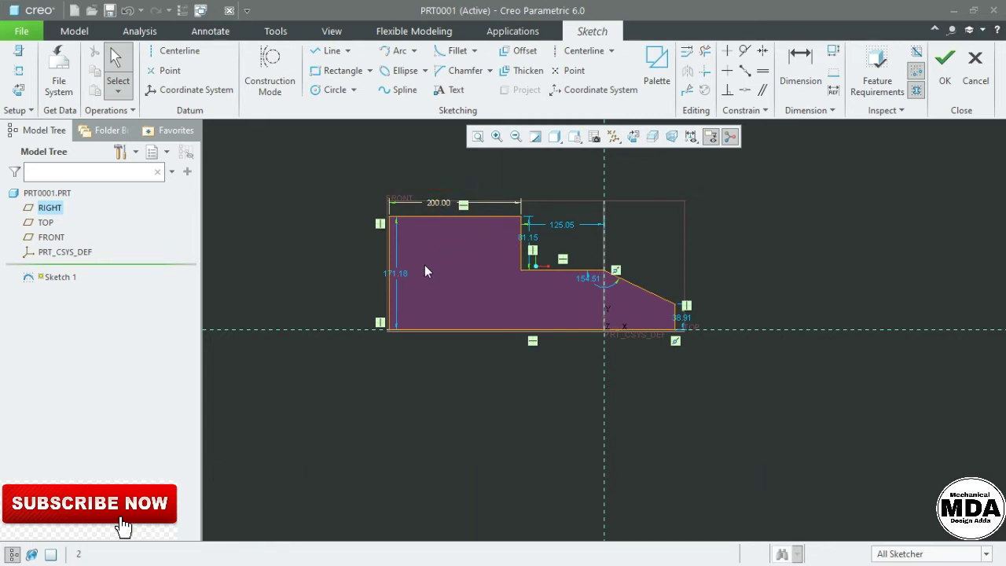
Set the height of the profile's left edge to 150 and place that dimension outside the profile
double_click(400, 271)
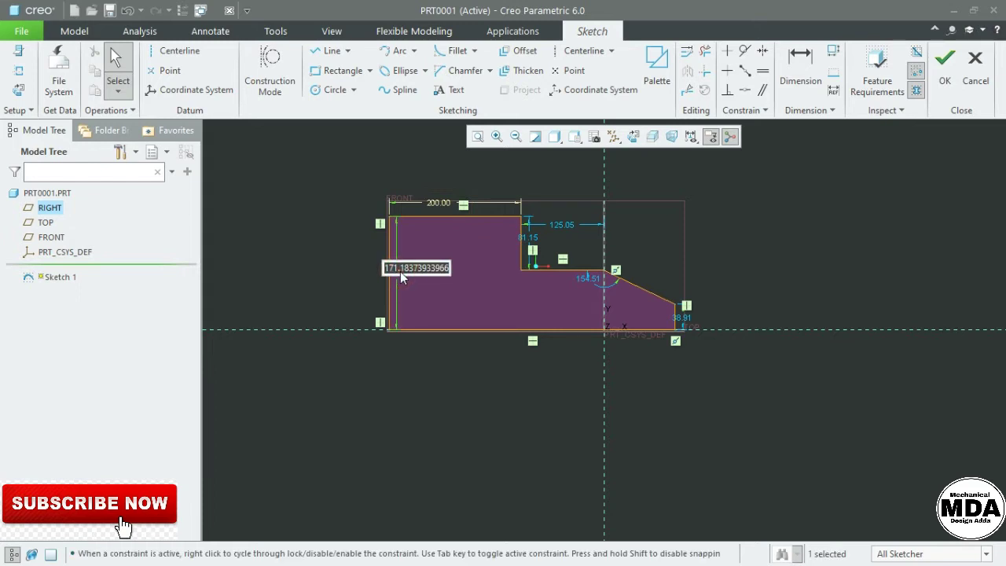
text(150)
key(Return)
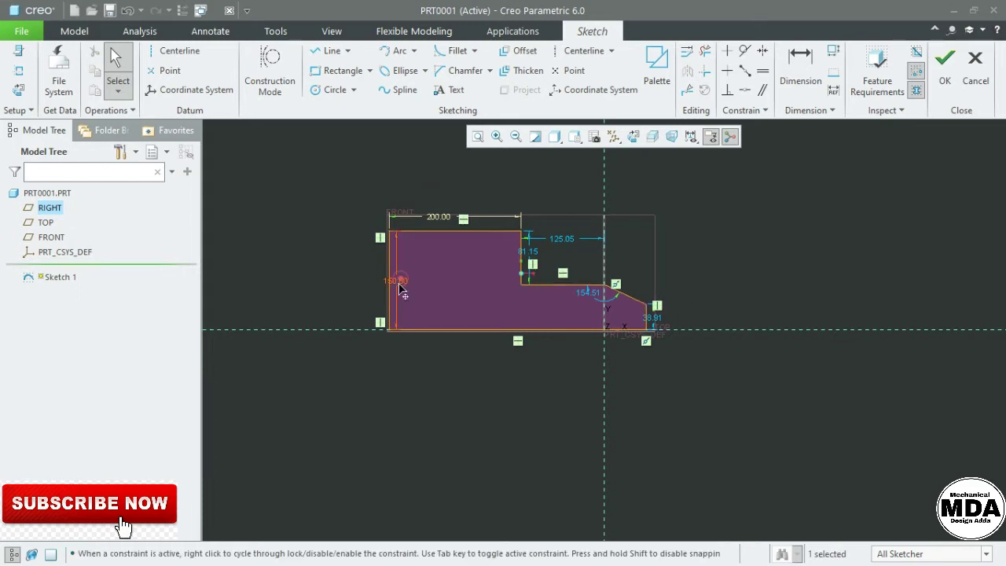
click(114, 56)
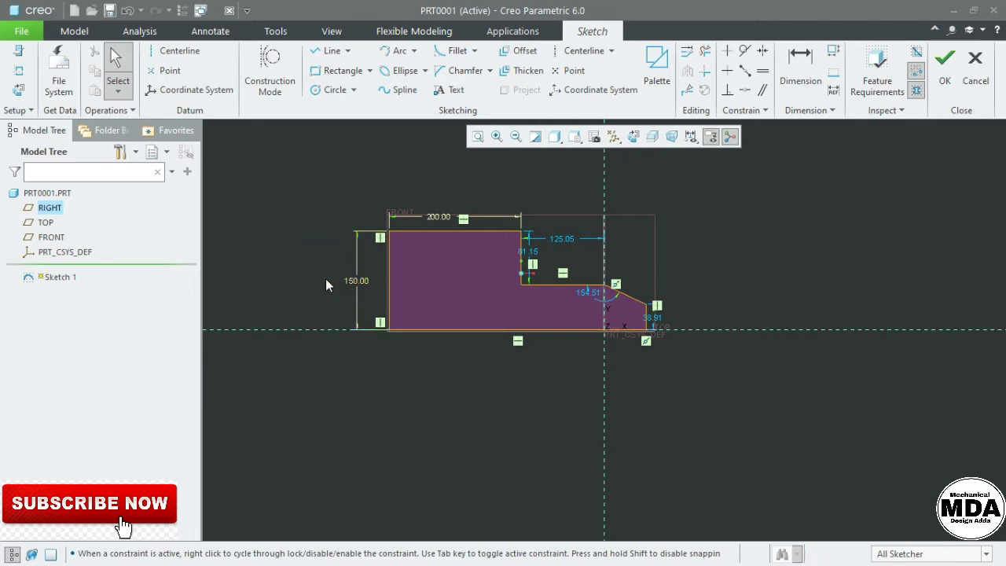
click(327, 275)
click(414, 182)
Lock the length dimension of the profile's top edge
click(439, 220)
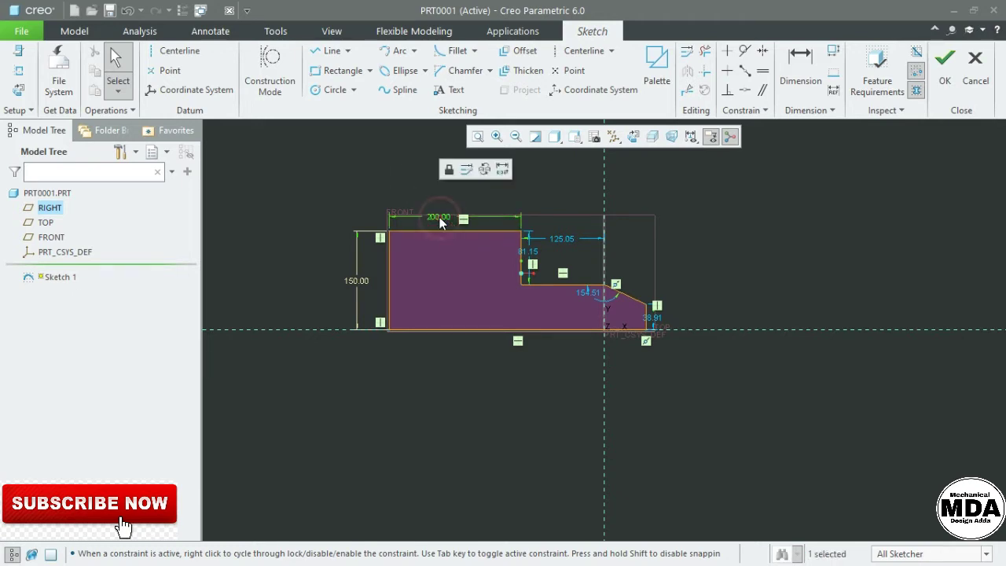
click(447, 171)
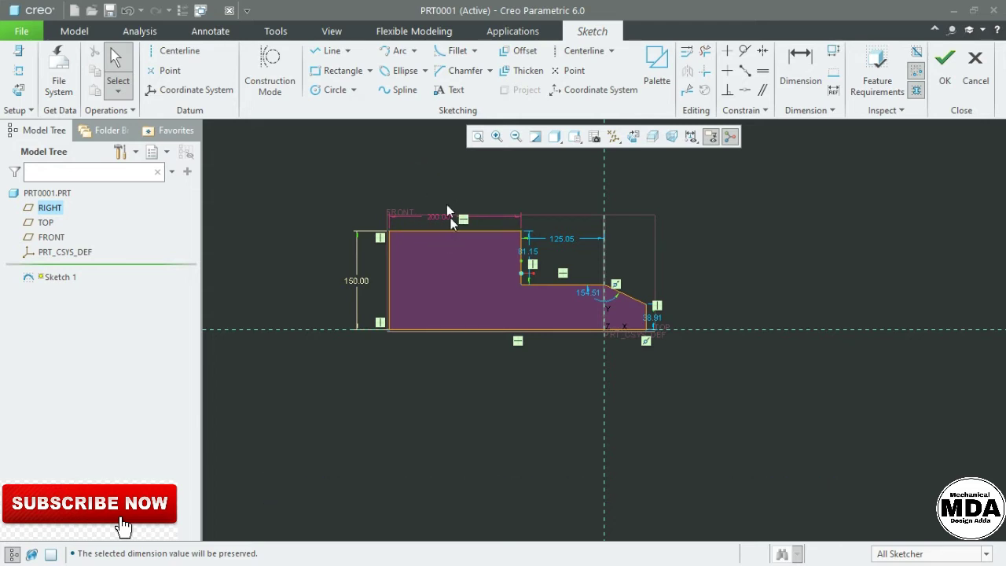
click(430, 183)
click(424, 170)
Add a horizontal dimension from the upper corner of the step to the outer end of the slope, placed above the profile
click(802, 67)
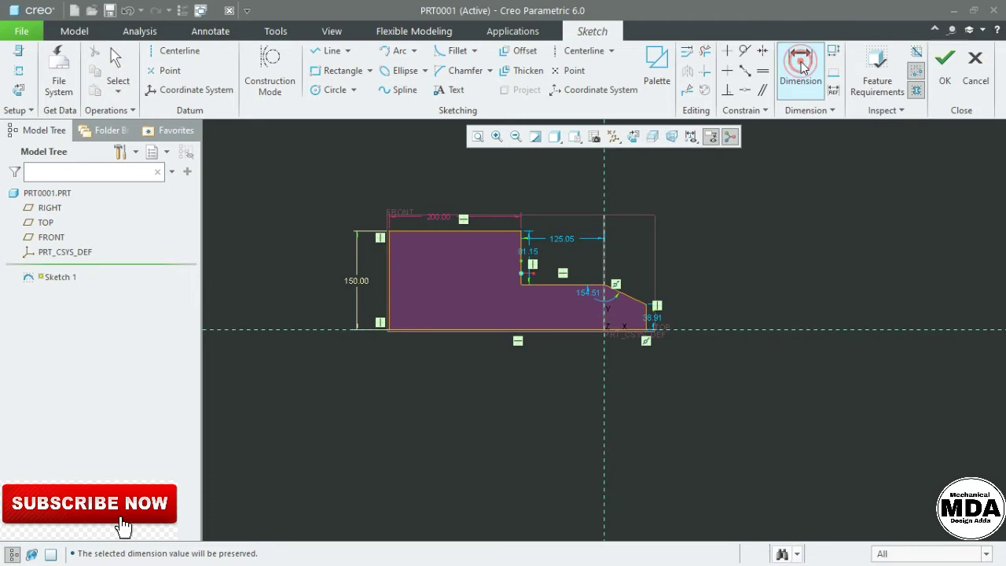
click(522, 233)
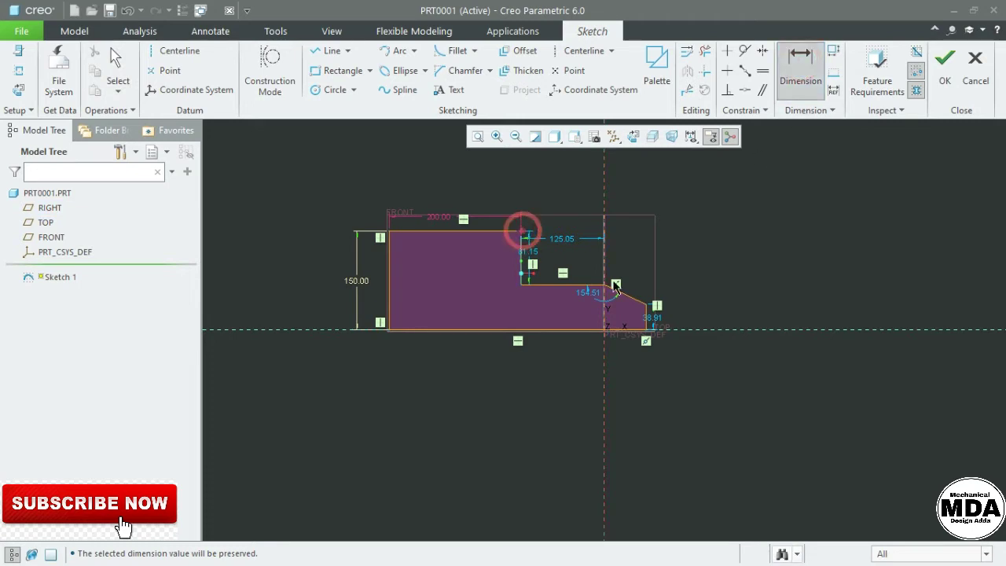
click(648, 305)
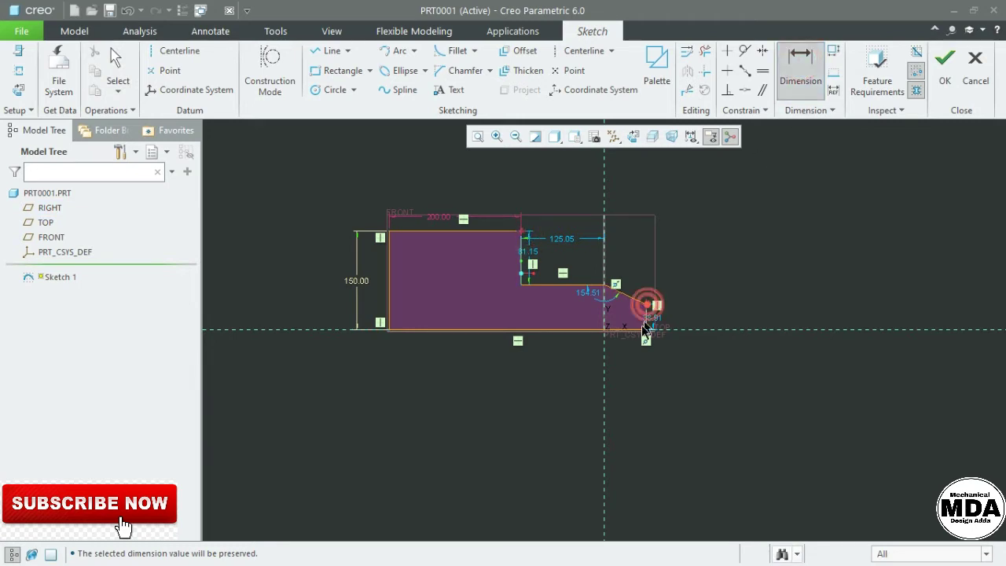
middle_click(592, 194)
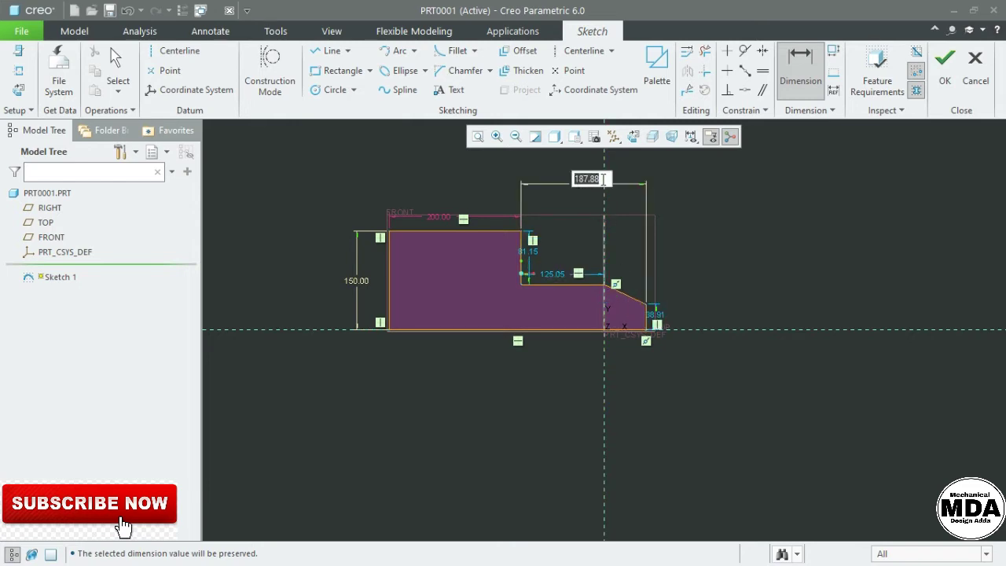
click(699, 191)
Dimension the horizontal ledge between the step and the slope, and set its length to 100
click(798, 79)
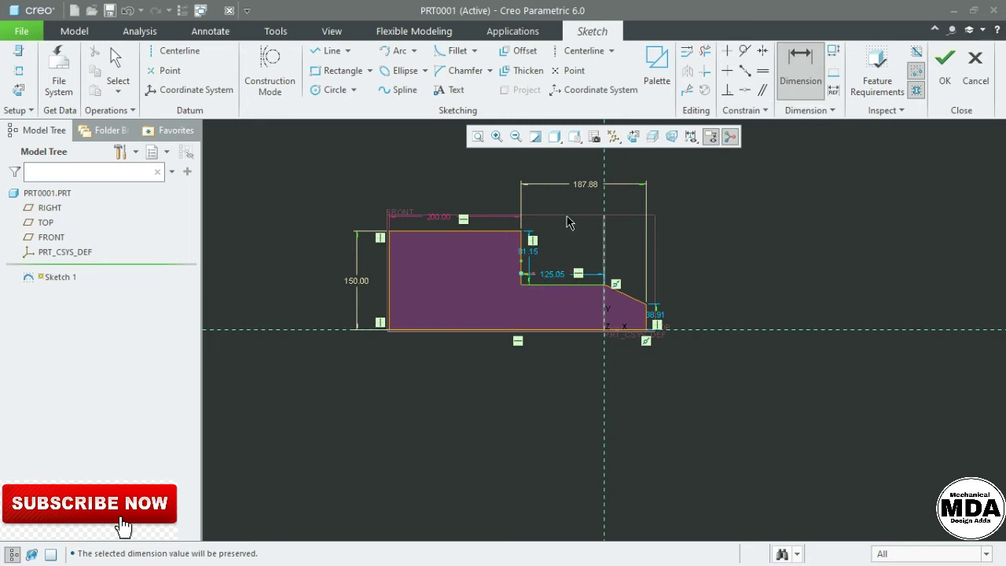
middle_click(568, 217)
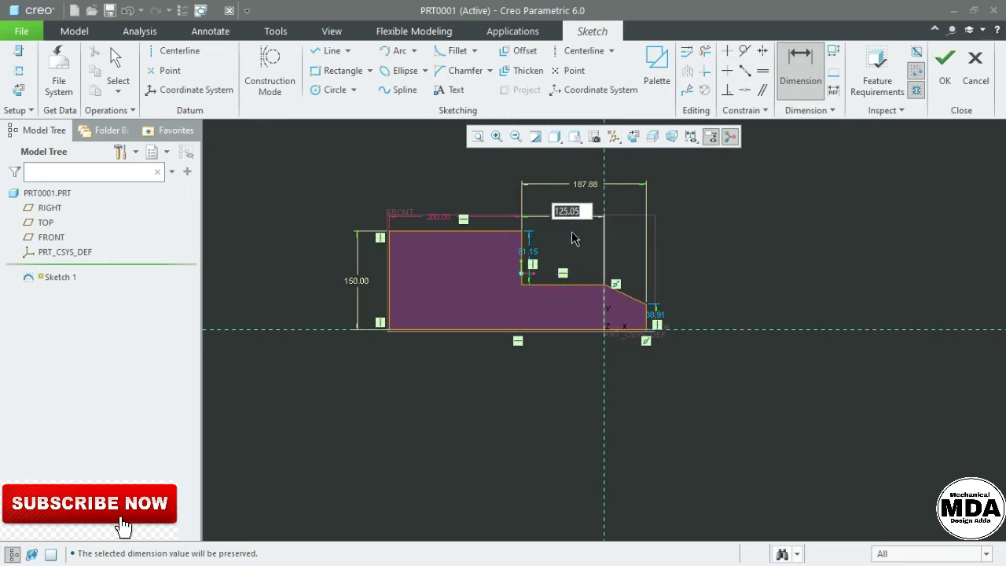
text(100)
key(Return)
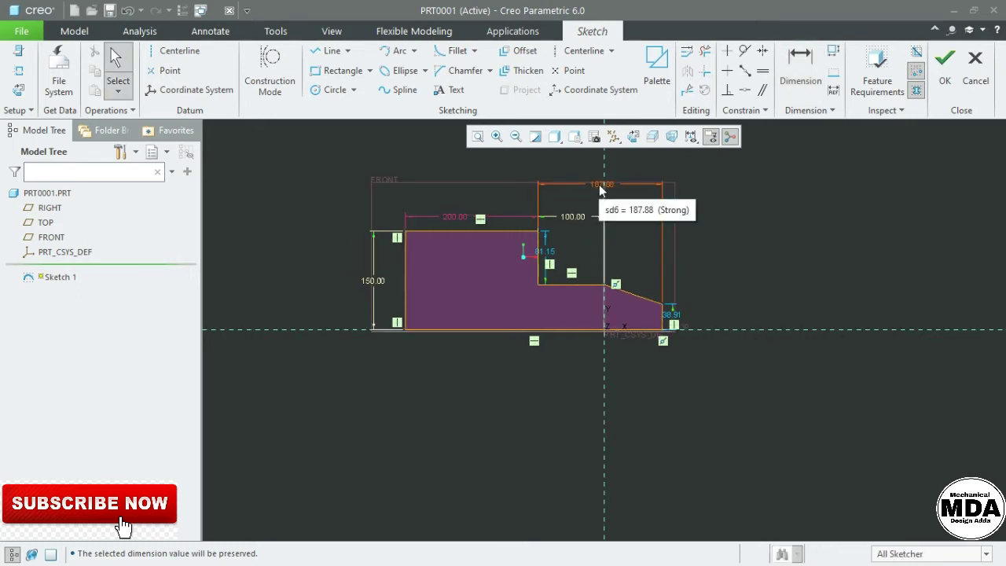
Set the horizontal distance from the step to the slope's outer end to 180, and try to stretch the profile from its upper-left corner
double_click(599, 186)
text(180)
key(Return)
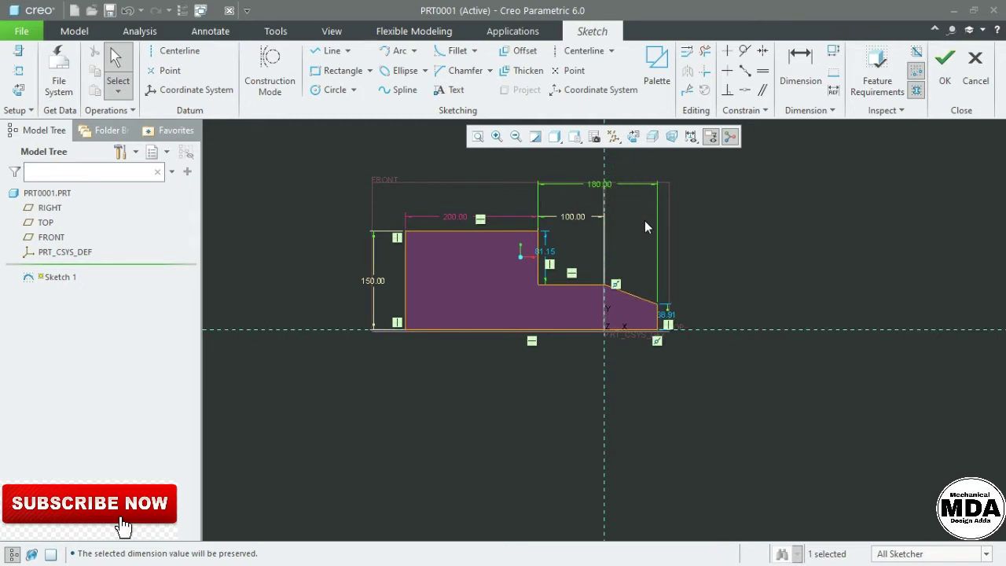
click(707, 220)
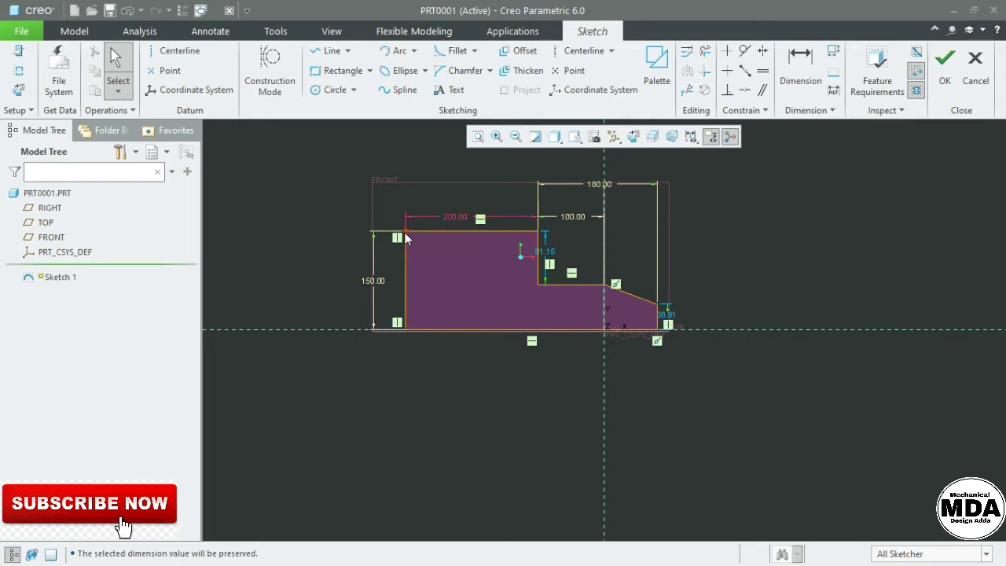
mouse_move(406, 236)
mouse_down()
mouse_move(357, 236)
mouse_move(369, 211)
mouse_move(330, 206)
mouse_move(346, 220)
mouse_move(350, 207)
mouse_move(341, 225)
mouse_move(316, 194)
mouse_move(334, 199)
mouse_move(310, 189)
mouse_move(304, 172)
mouse_up()
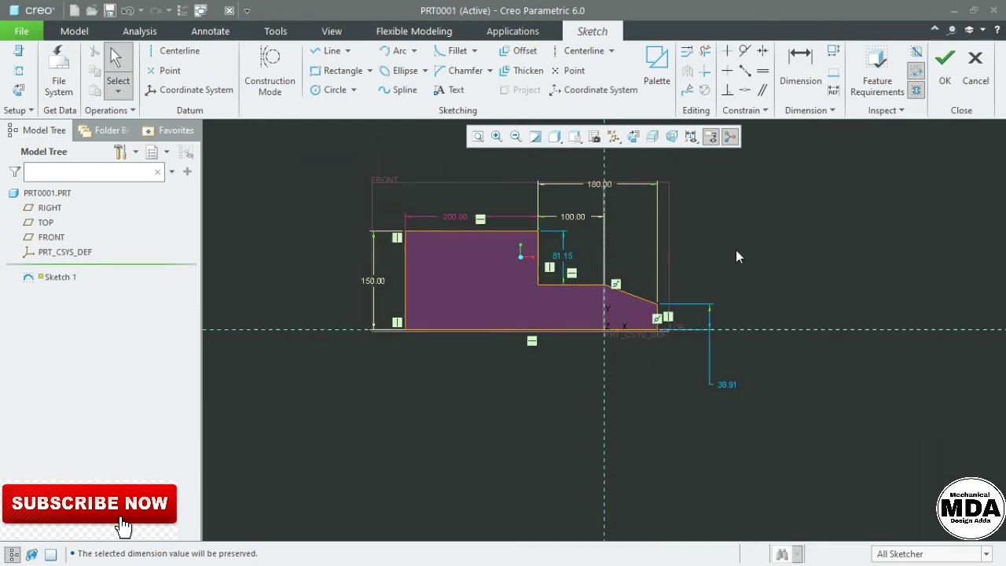
Dimension the overall length of the bottom edge and resolve the conflict by converting this new dimension to a reference
click(810, 75)
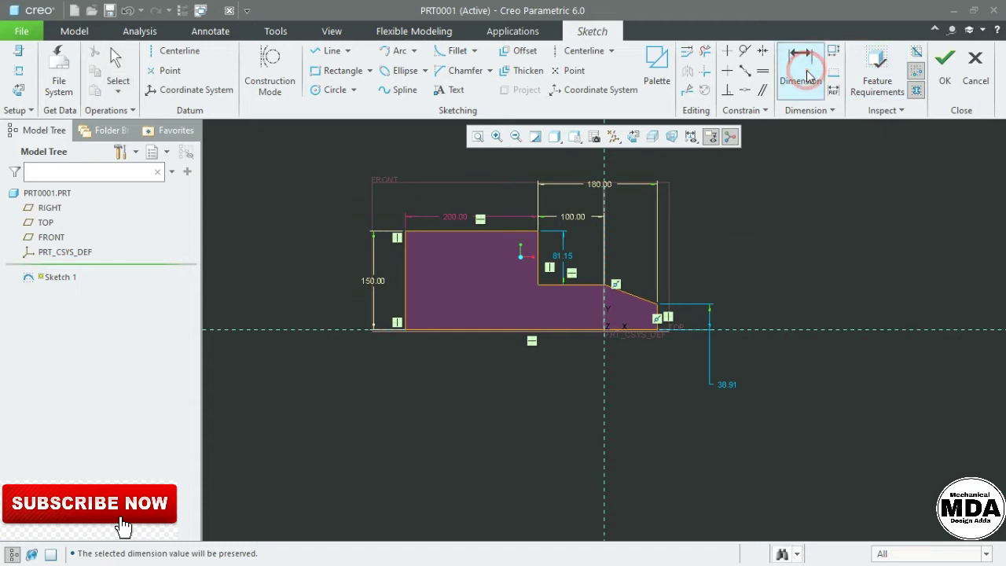
click(553, 329)
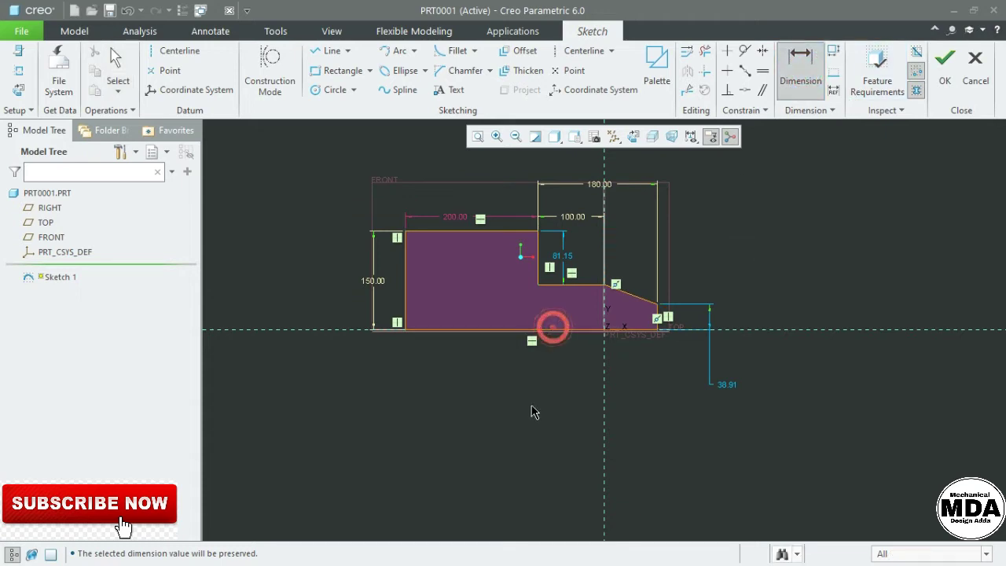
middle_click(540, 393)
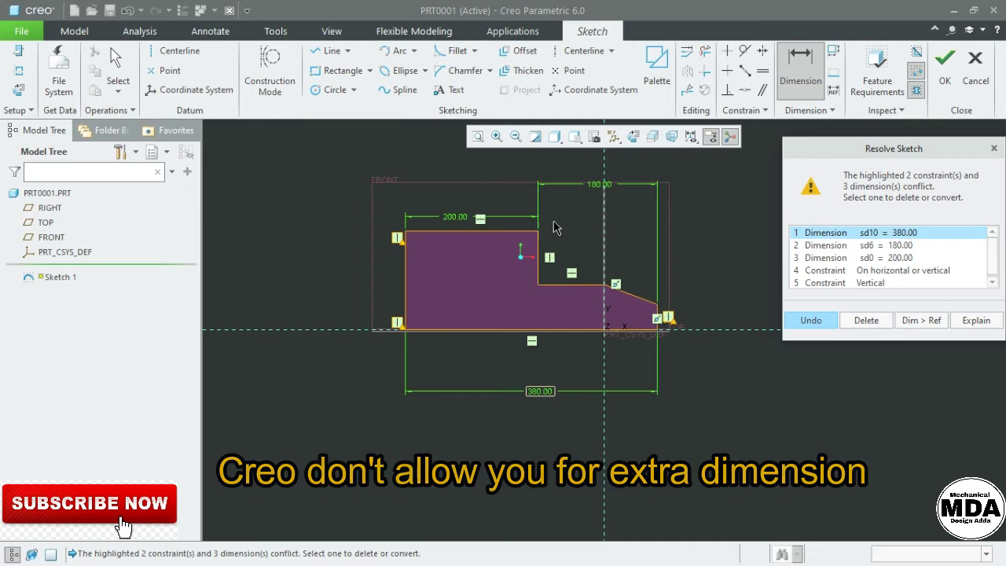
click(893, 246)
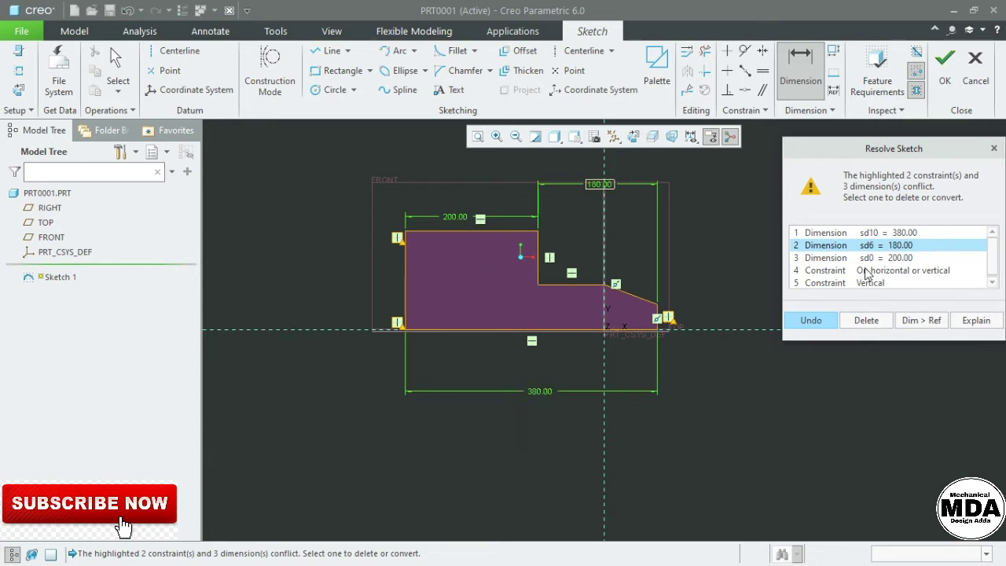
click(905, 234)
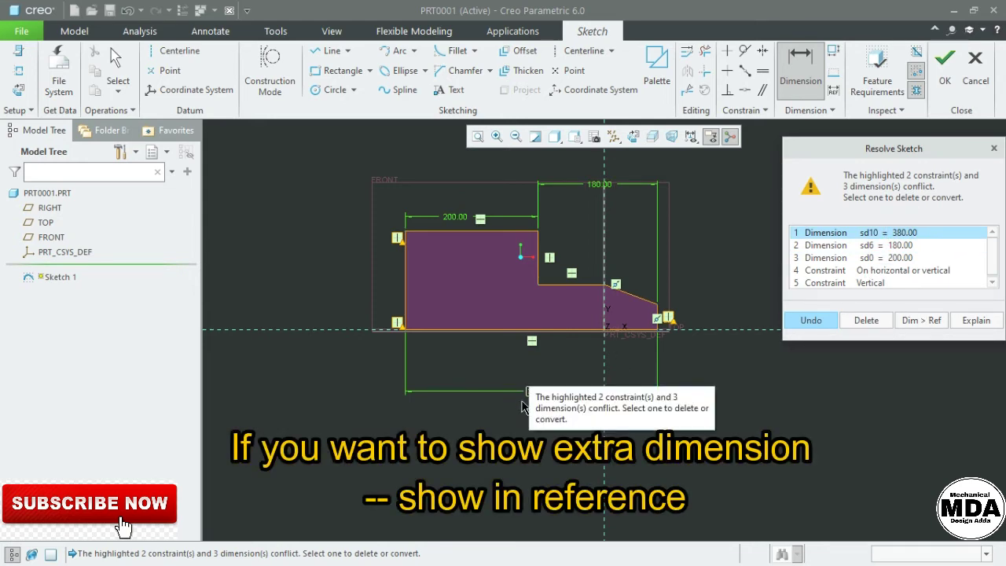
click(919, 321)
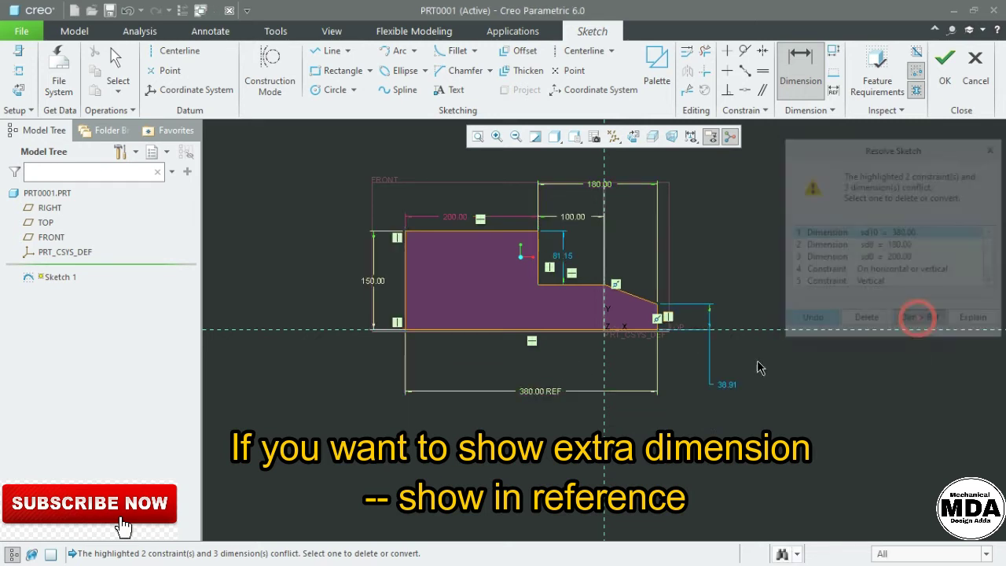
click(734, 404)
middle_click(545, 395)
Make the overall-length reference dimension along the bottom edge strong, resolving the conflict by deleting the 180 dimension
click(532, 393)
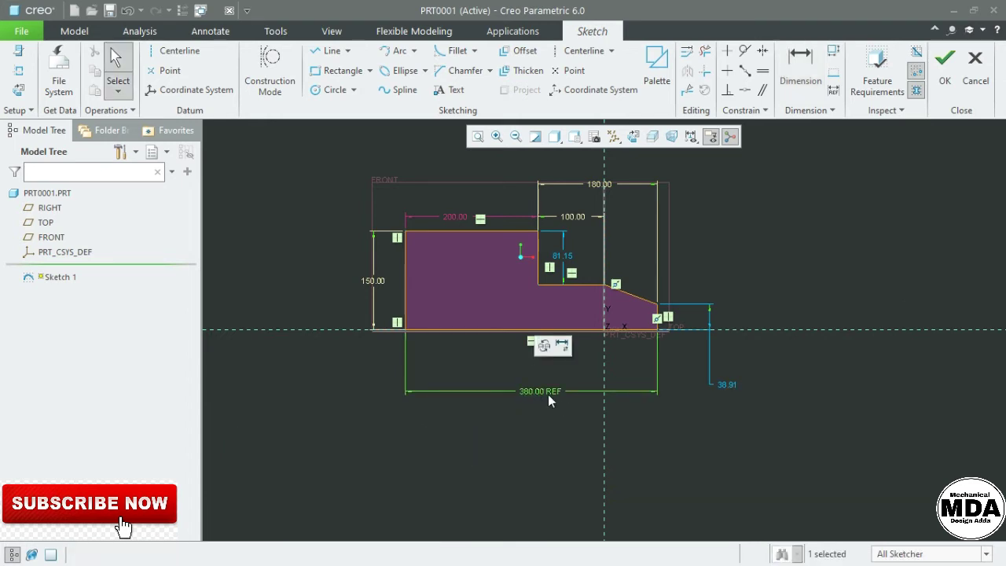
click(524, 431)
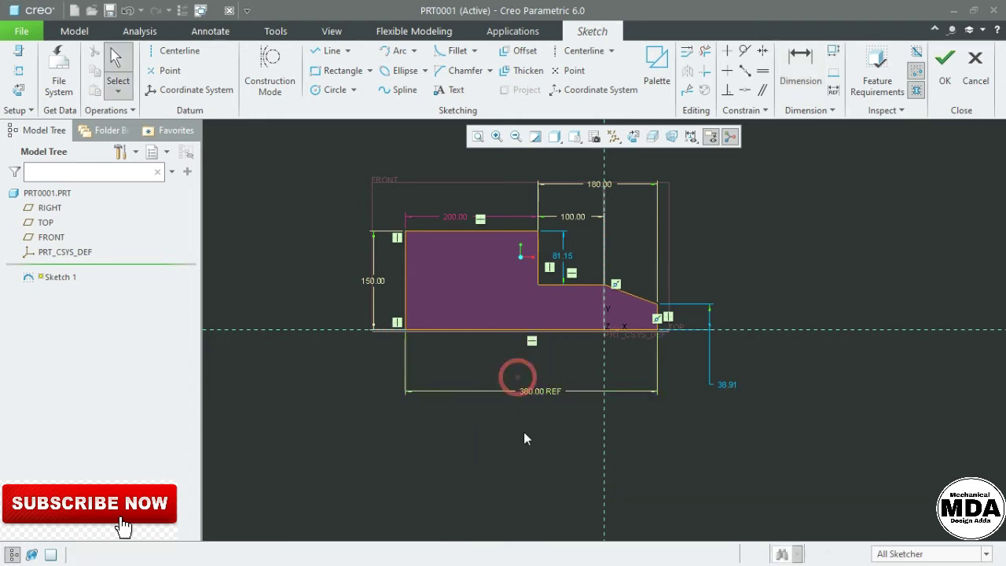
click(527, 392)
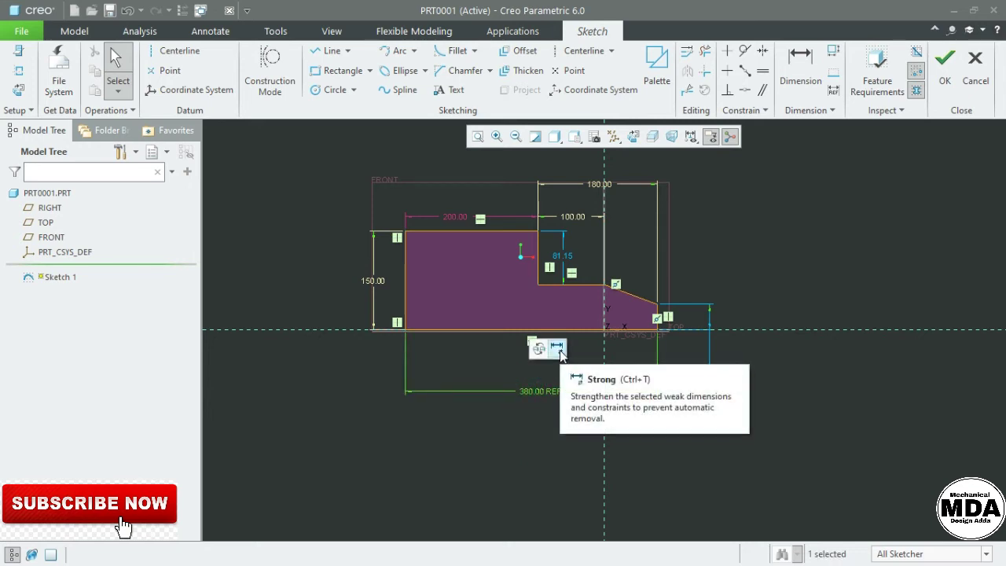
click(557, 348)
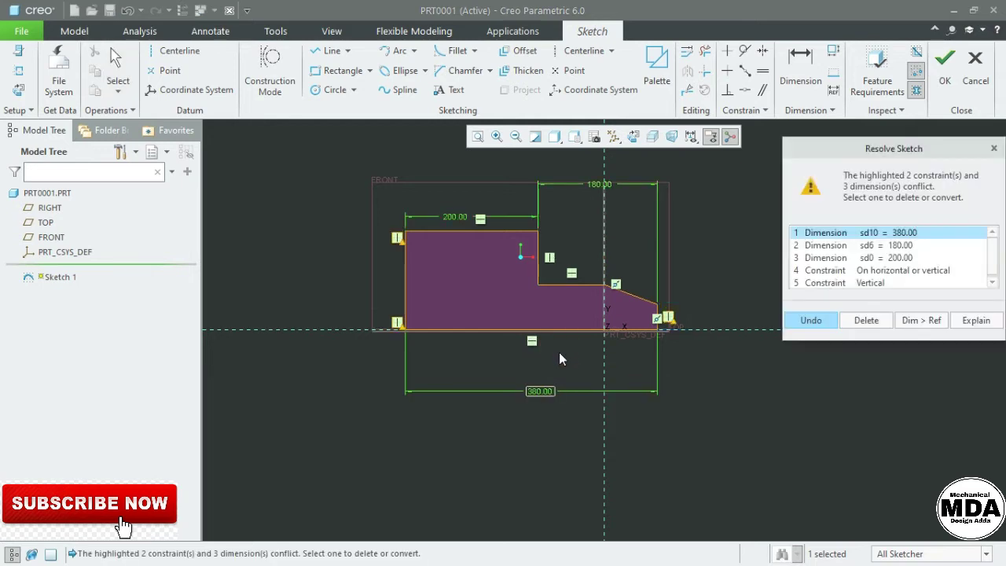
click(900, 246)
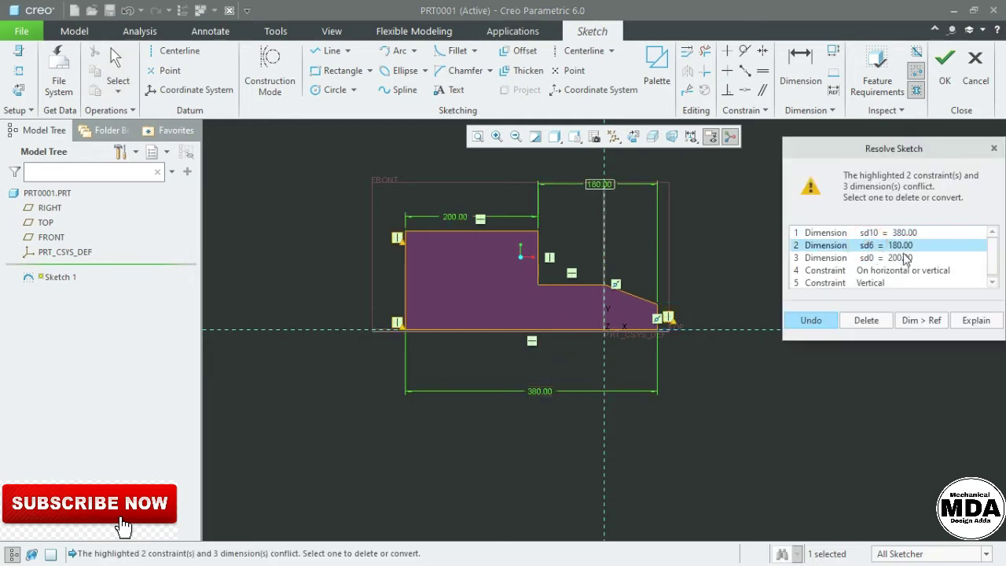
click(867, 321)
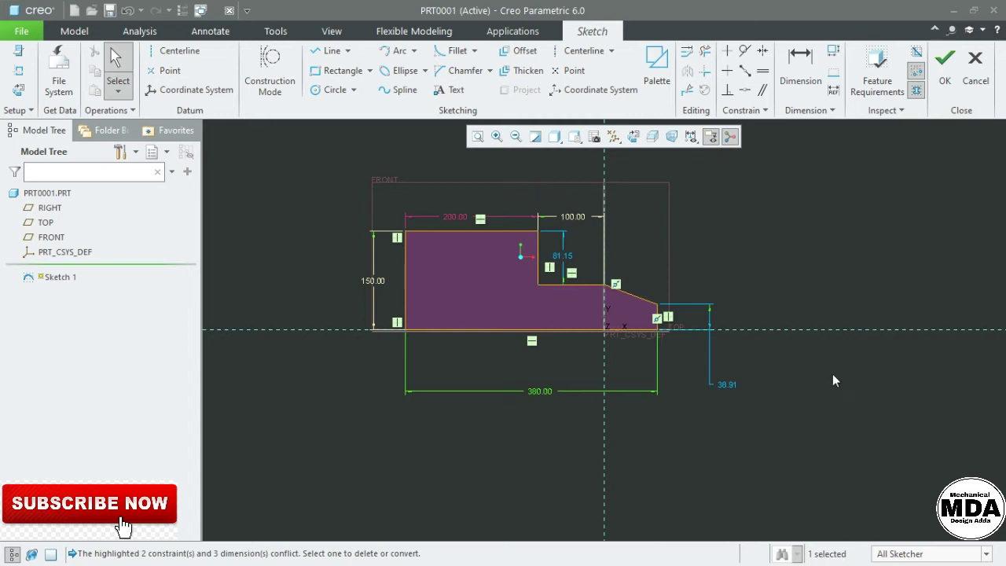
Dimension the height of the step's vertical edge, placed beyond the profile's sloped end, and set it to 80
click(801, 99)
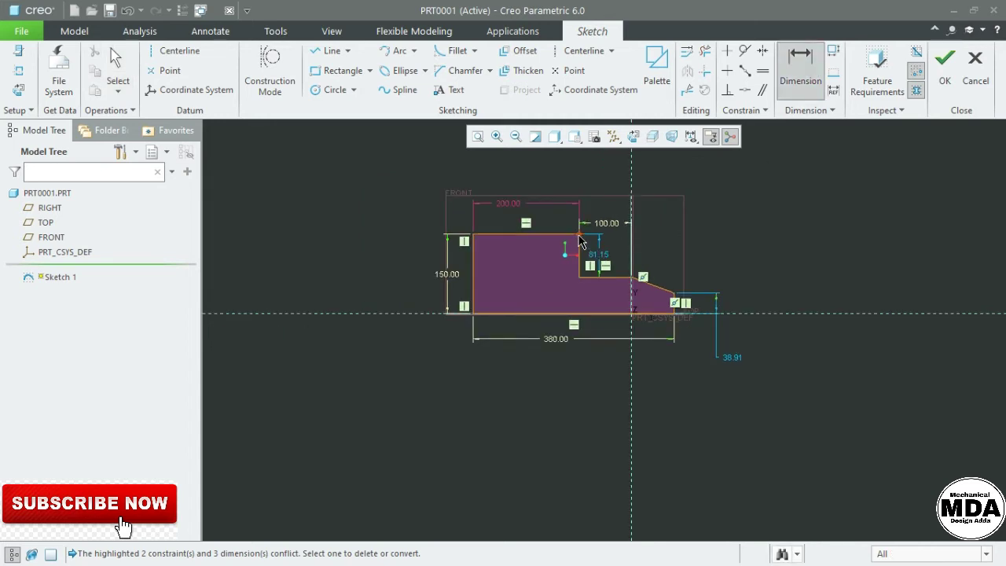
click(580, 235)
click(580, 279)
middle_click(762, 266)
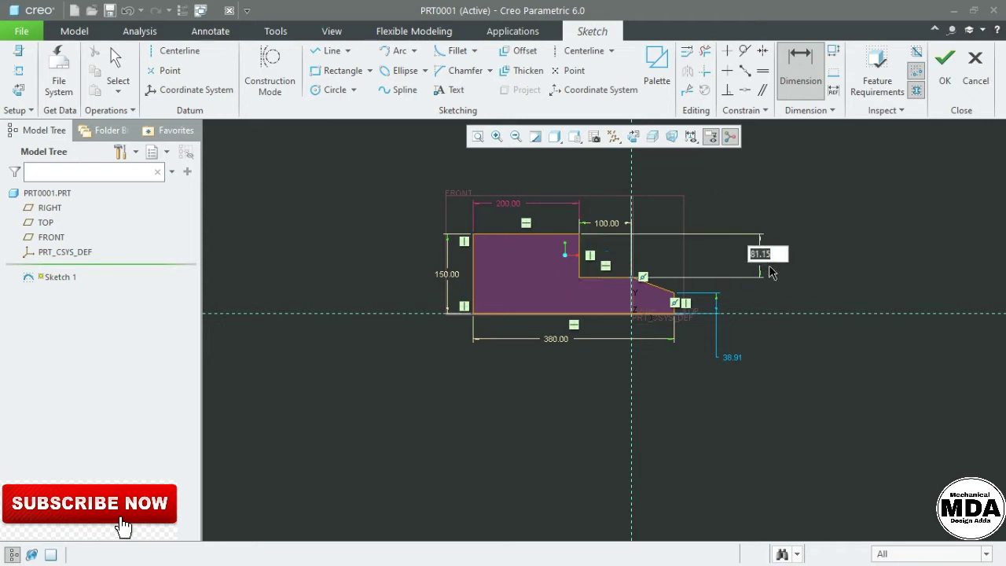
text(80)
key(Return)
middle_click(774, 266)
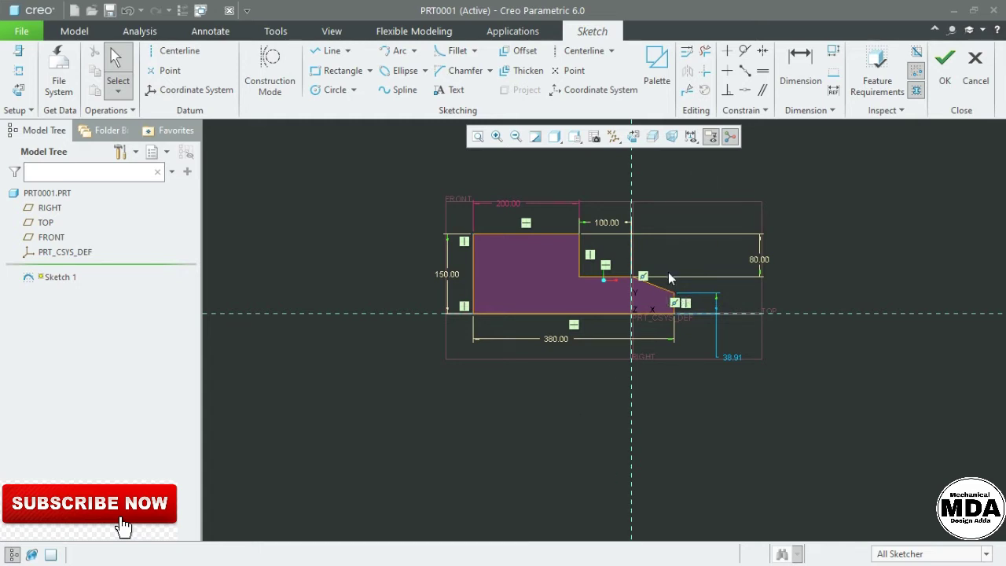
Add an angular dimension between the sloped line and the horizontal ledge, placed in the acute angle above the slope
scroll(669, 278, down, 5)
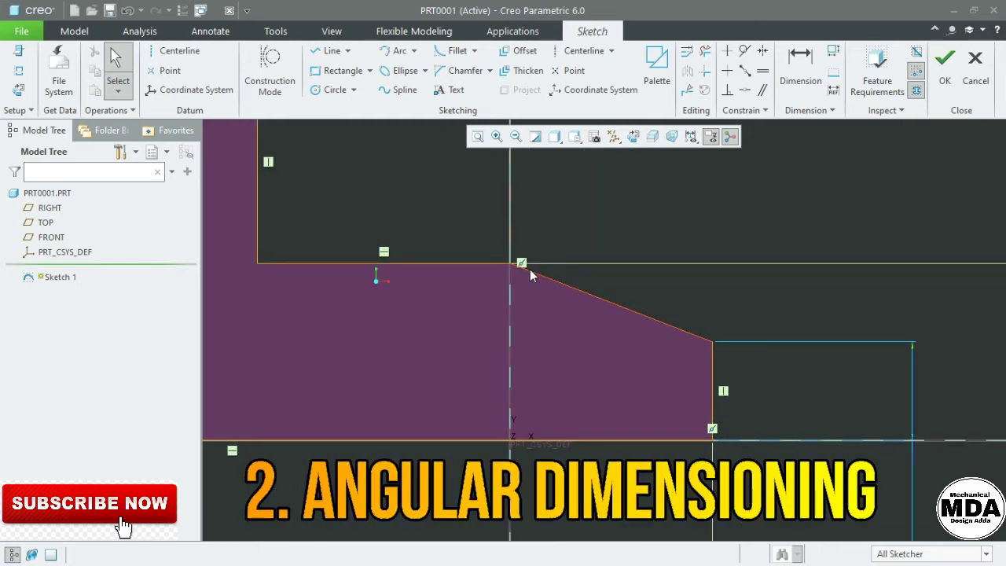
click(714, 199)
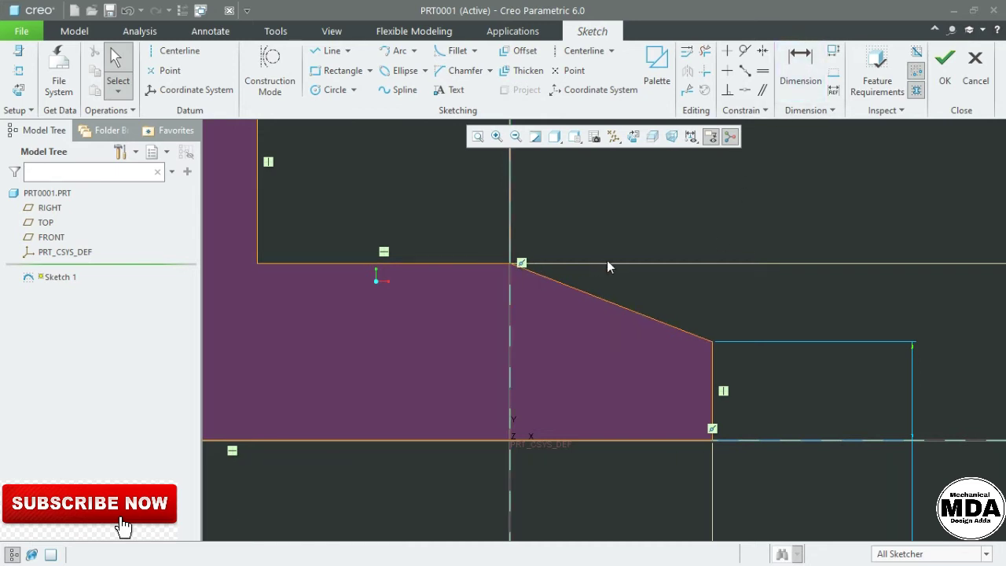
click(799, 75)
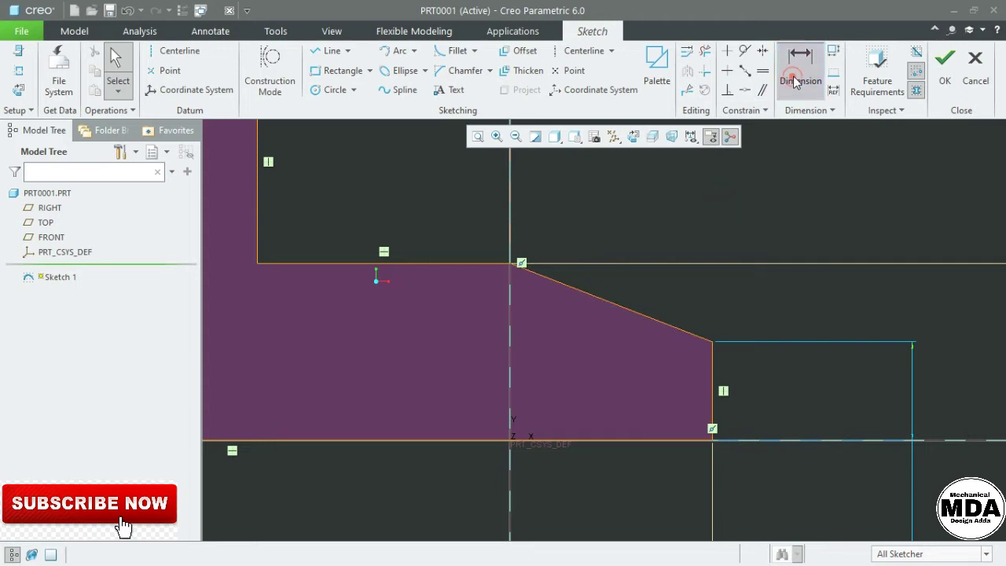
click(611, 301)
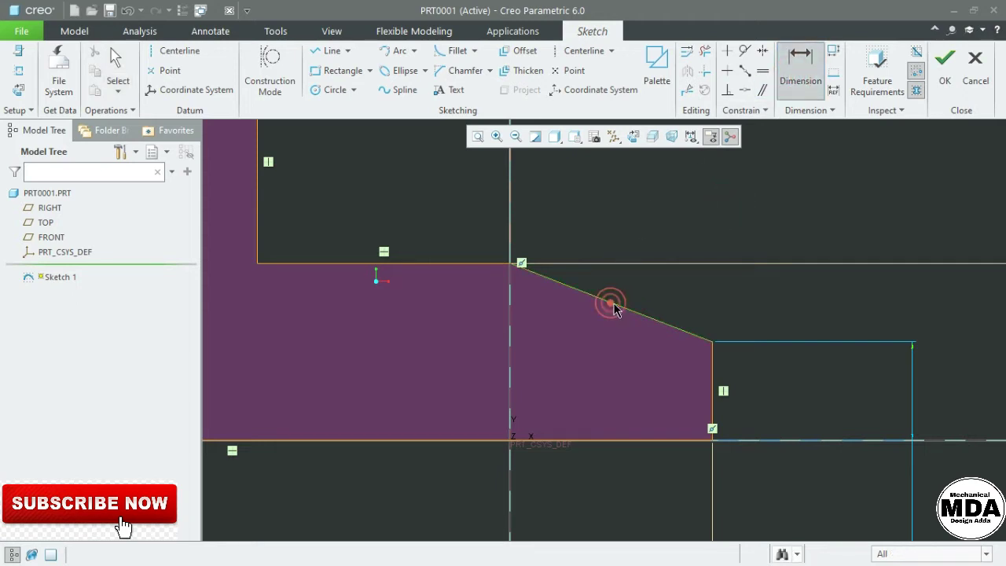
click(460, 262)
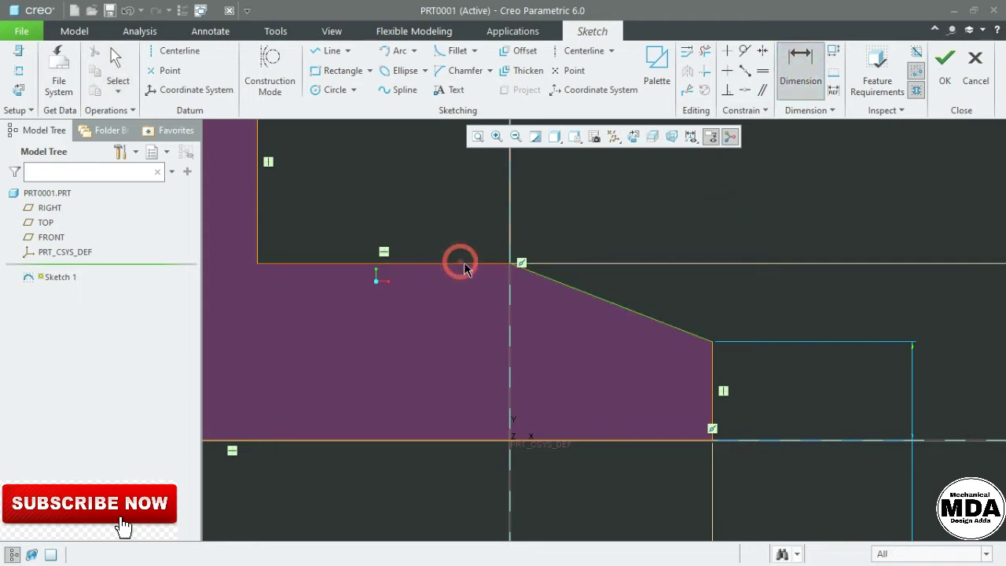
middle_click(591, 285)
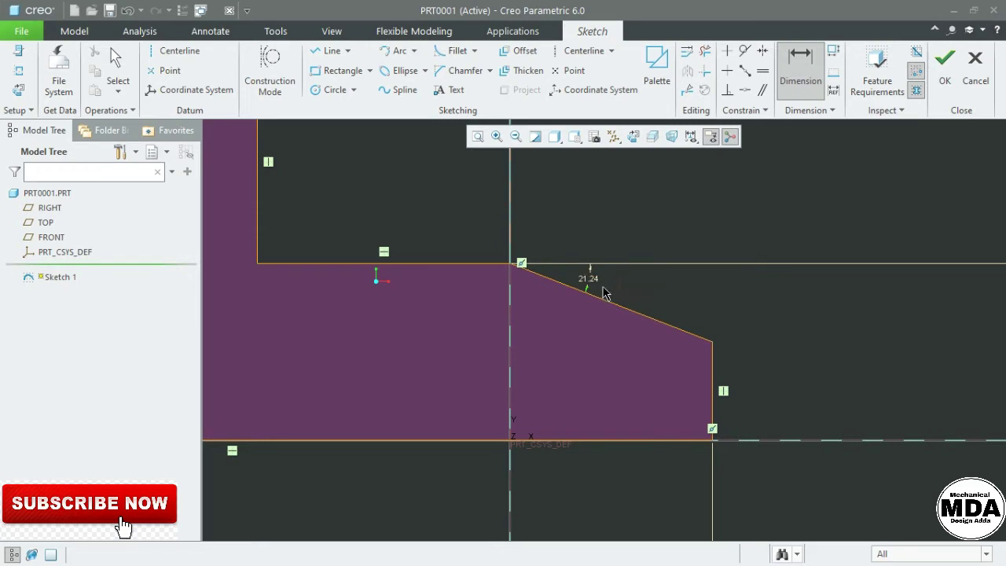
middle_click(588, 280)
middle_click(649, 293)
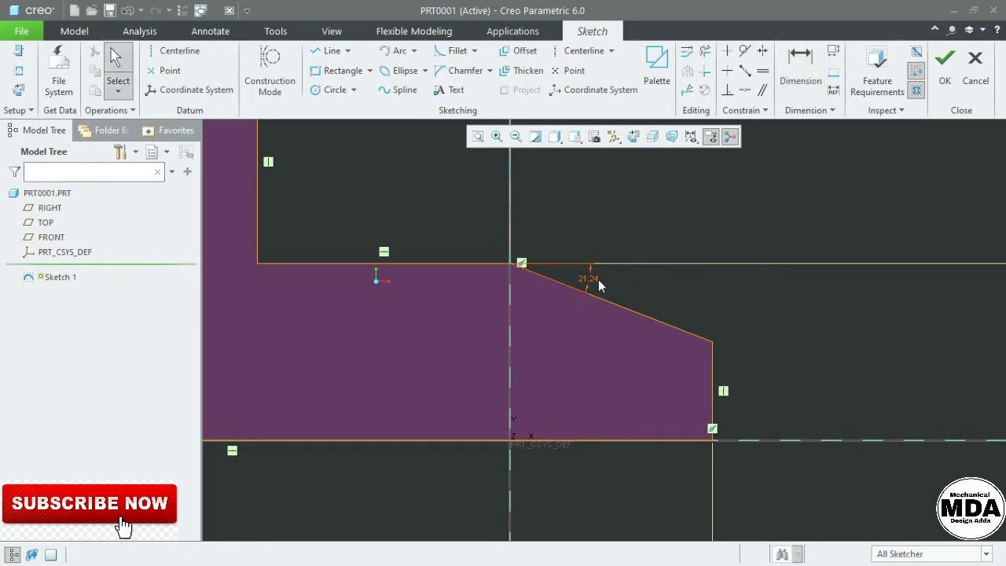
Move the slope's angular dimension farther out along the slope, and delete it
drag(589, 280, 674, 298)
click(674, 298)
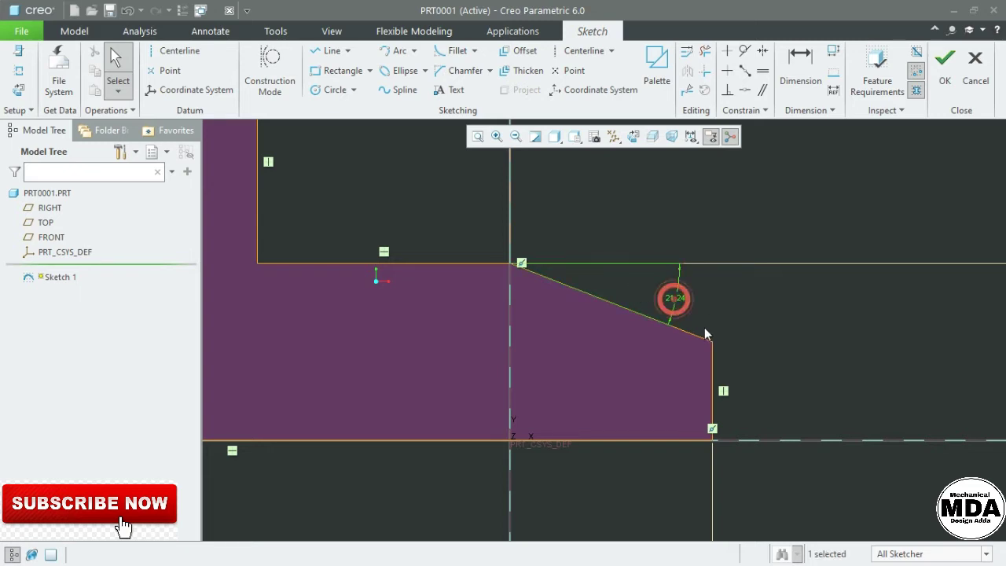
key(Delete)
click(711, 300)
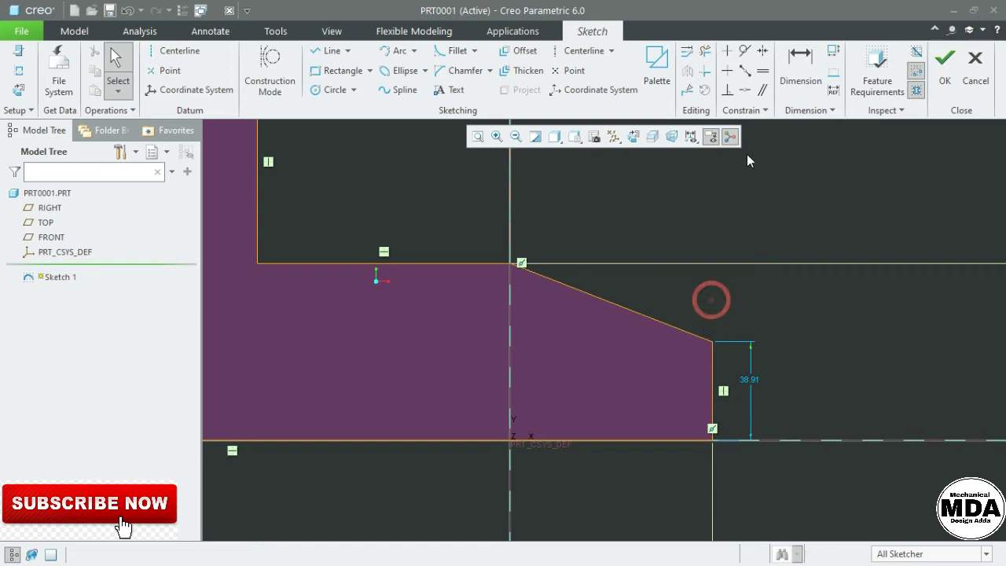
Dimension the reflex angle between the sloped line and the horizontal ledge, placing it above the ledge
click(798, 75)
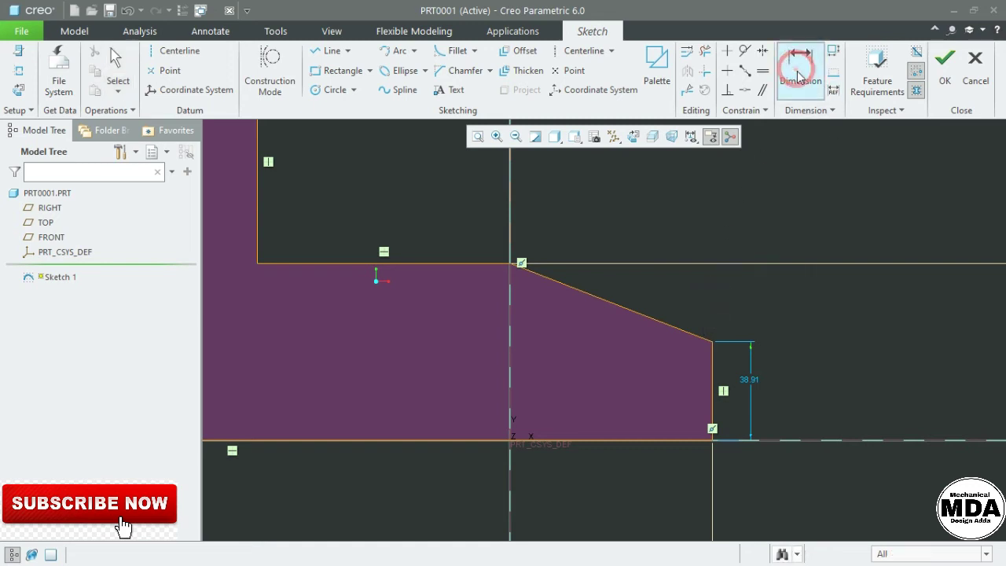
click(597, 296)
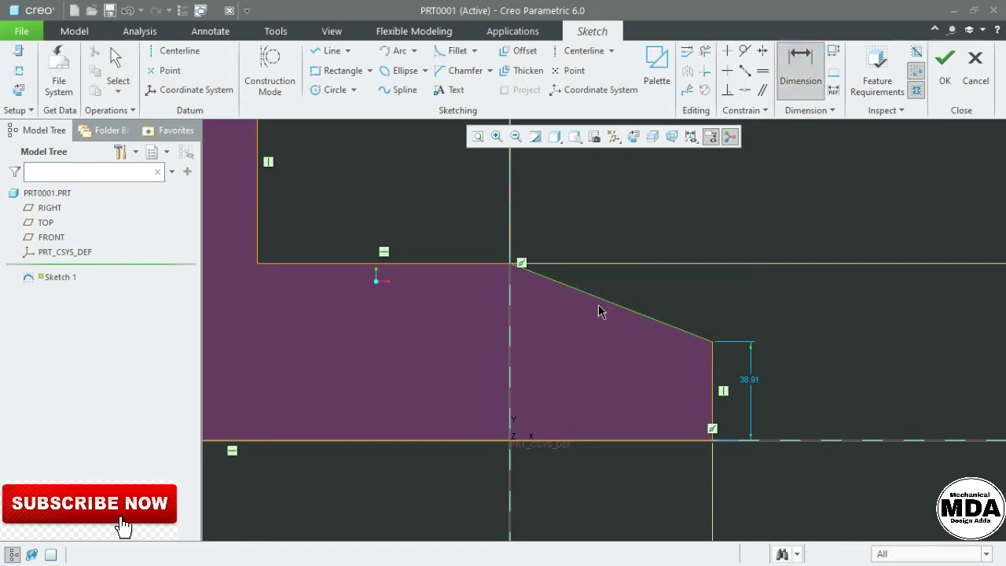
click(475, 265)
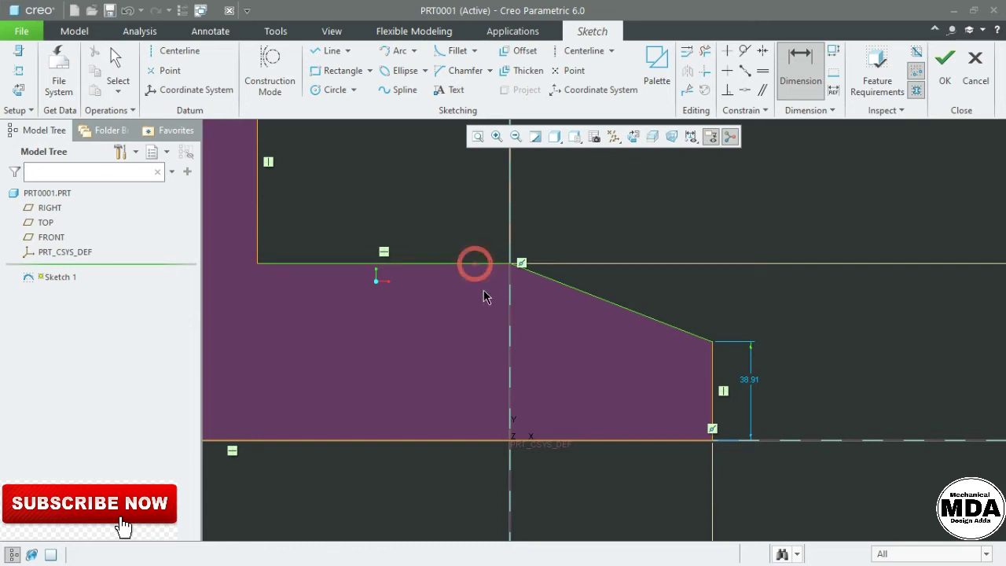
middle_click(431, 222)
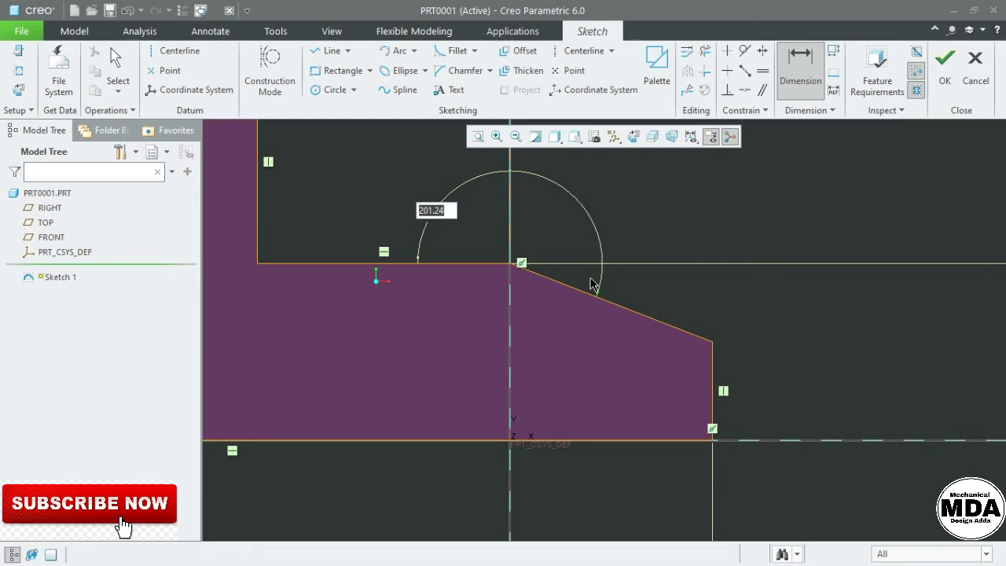
Draw a diagonal line from the step's upper corner to a point low on the profile's opposite vertical edge
click(324, 50)
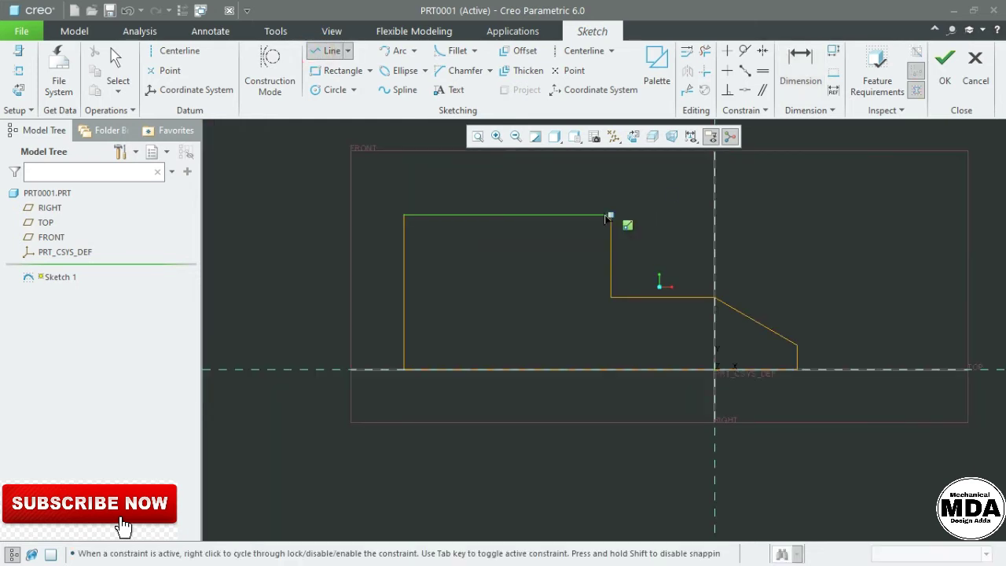
click(611, 215)
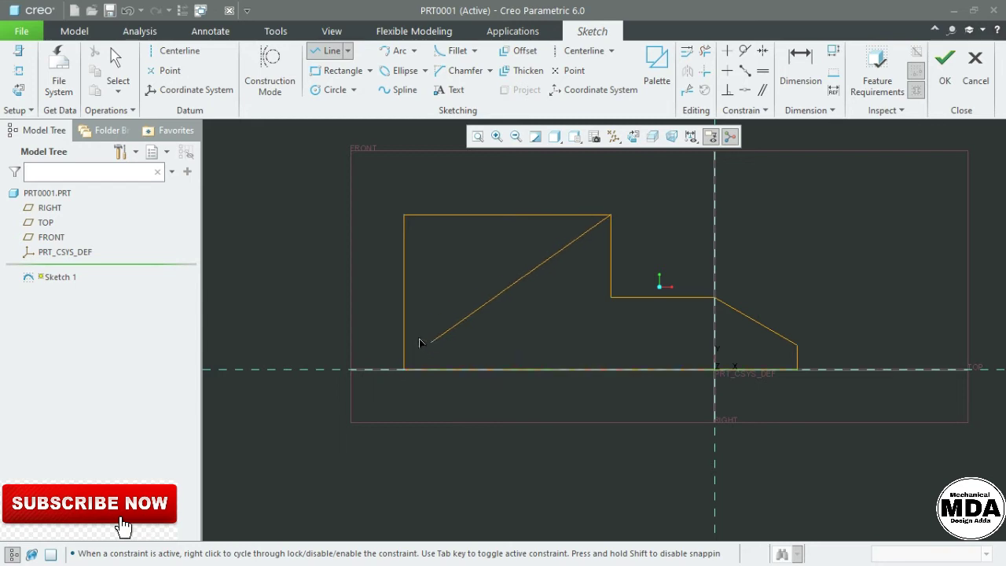
click(404, 332)
middle_click(502, 332)
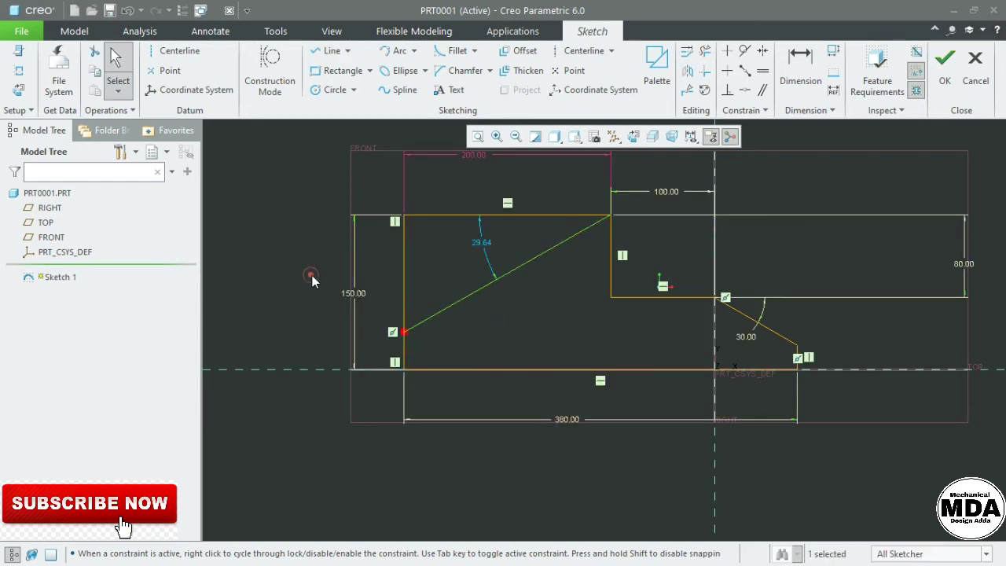
Dimension the angle between the diagonal line and the step's vertical edge, and set it to 60 degrees
scroll(478, 216, down, 1)
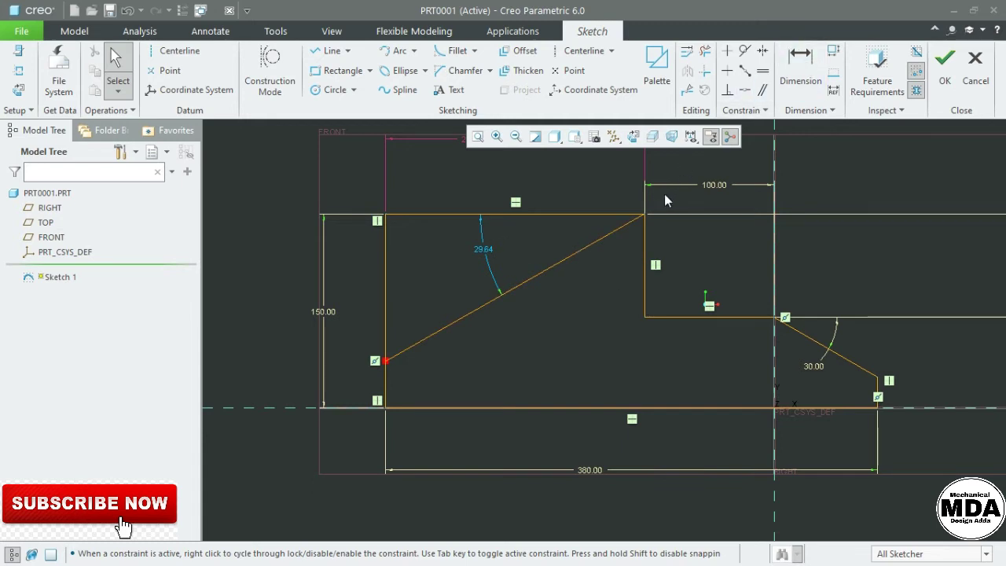
click(799, 72)
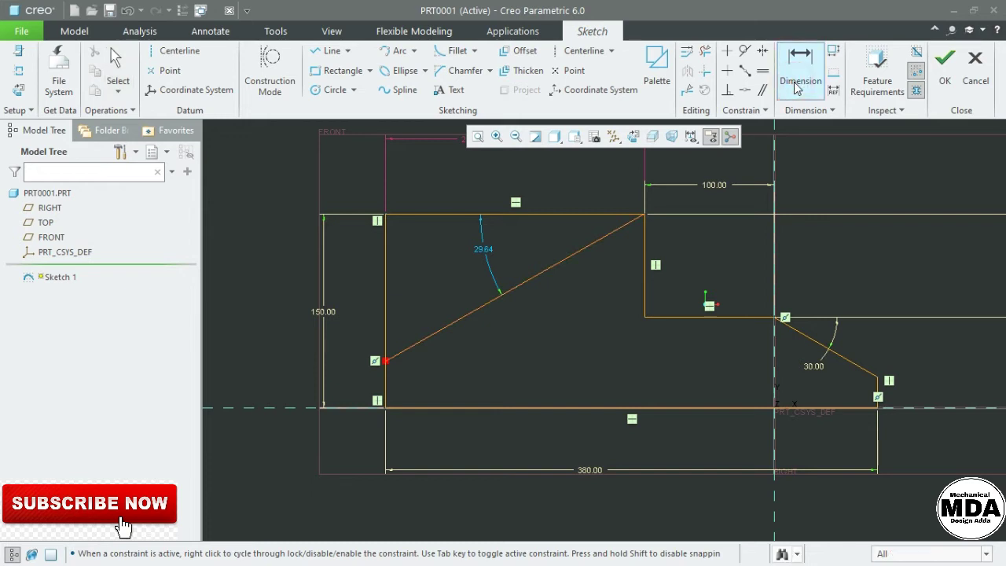
click(601, 243)
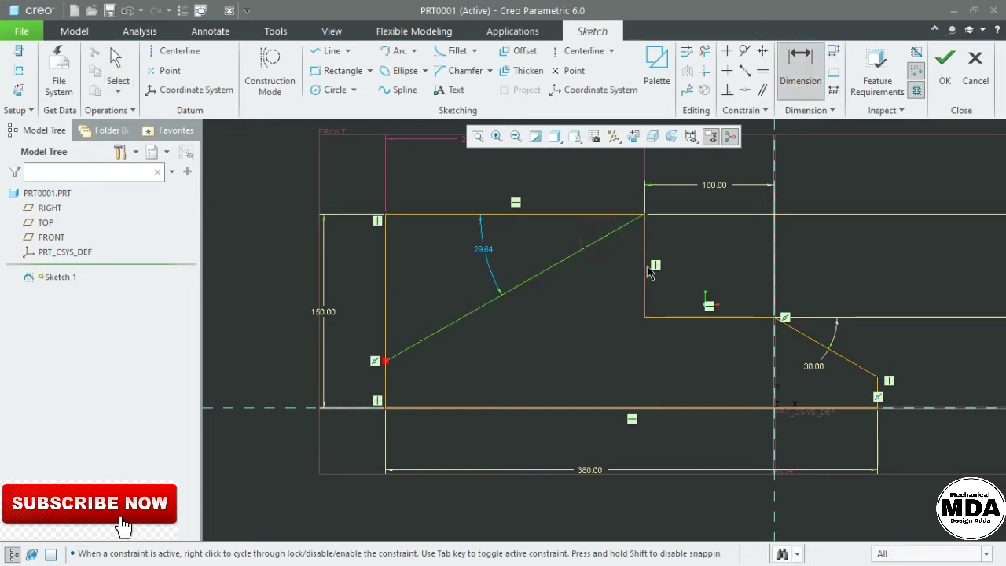
click(647, 269)
middle_click(612, 266)
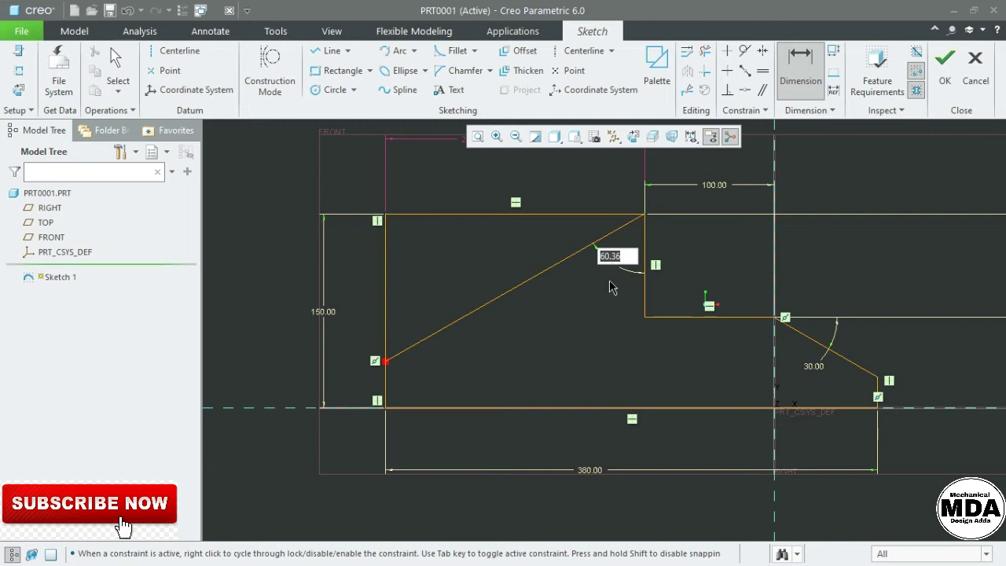
text(60)
key(Return)
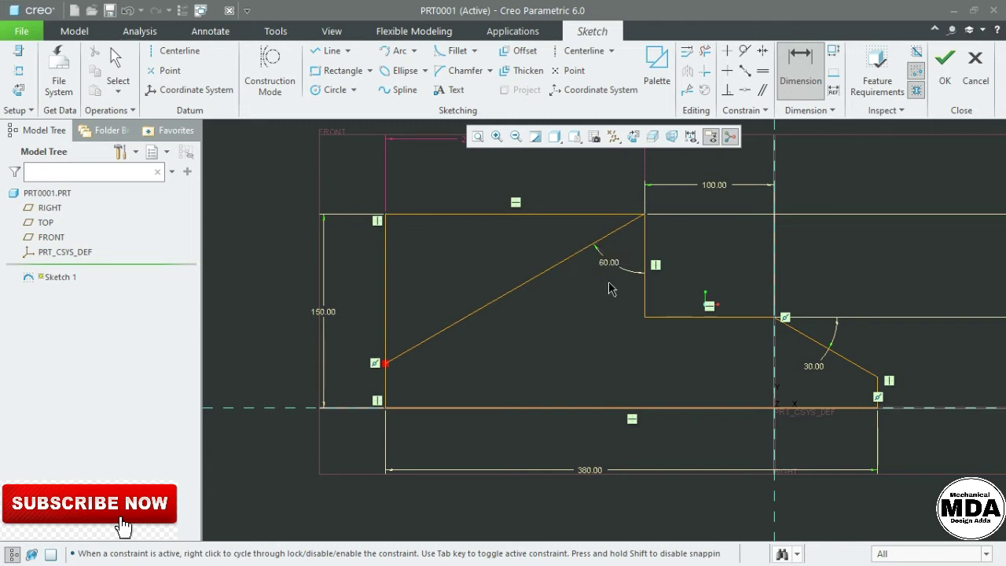
middle_click(592, 297)
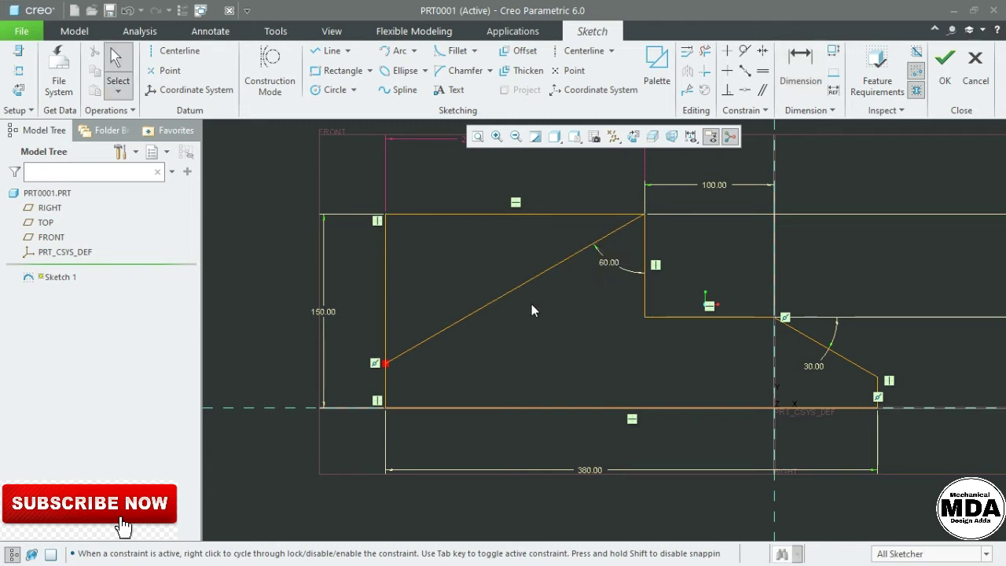
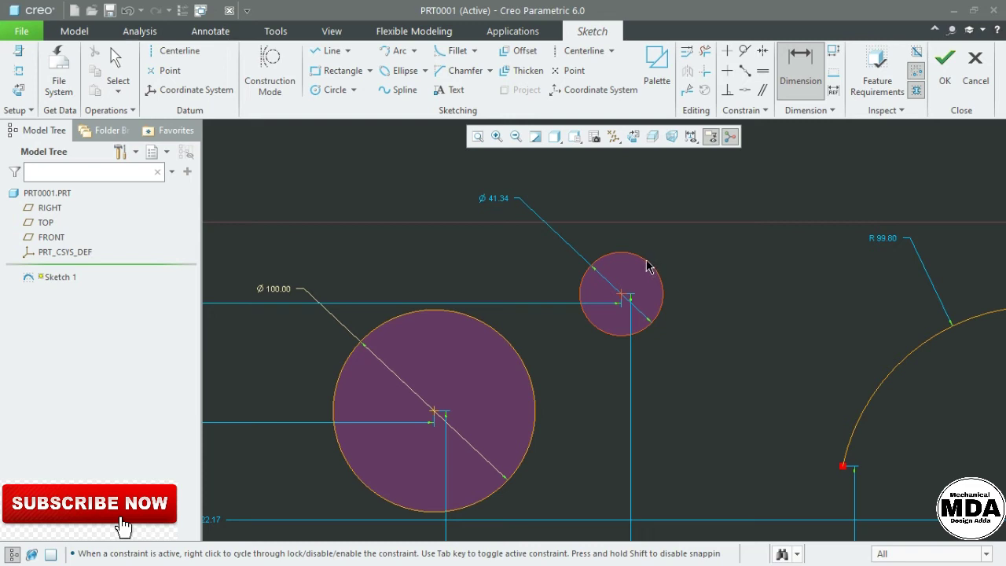
Dimension the smaller circle, placing the value outside it, and set it to 40
click(644, 259)
middle_click(670, 245)
text(40)
key(Return)
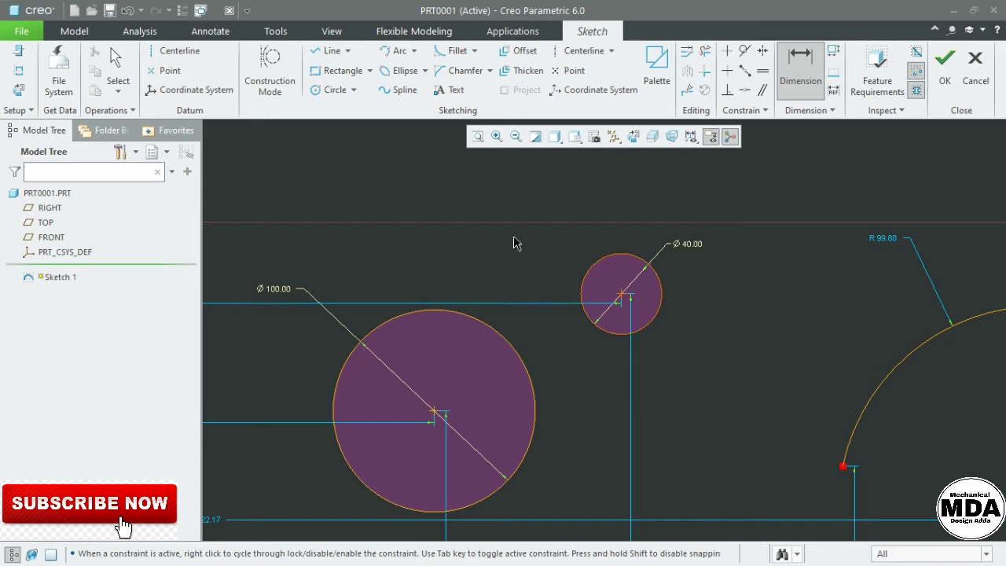
Dimension the radius of the open arc beside the smaller circle, placing the value outside the curve, and set it to 100
scroll(526, 256, down, 1)
scroll(786, 291, up, 1)
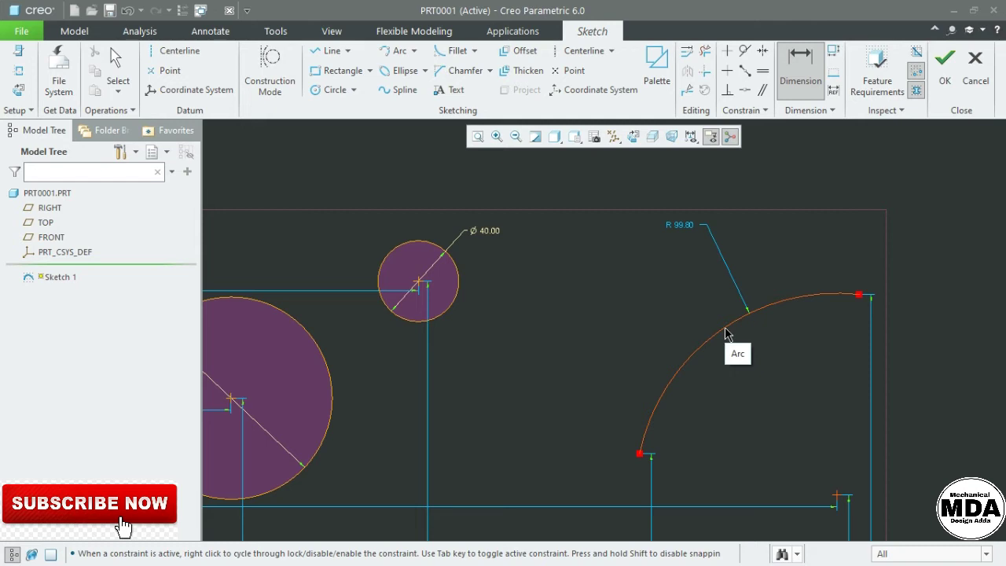
click(725, 333)
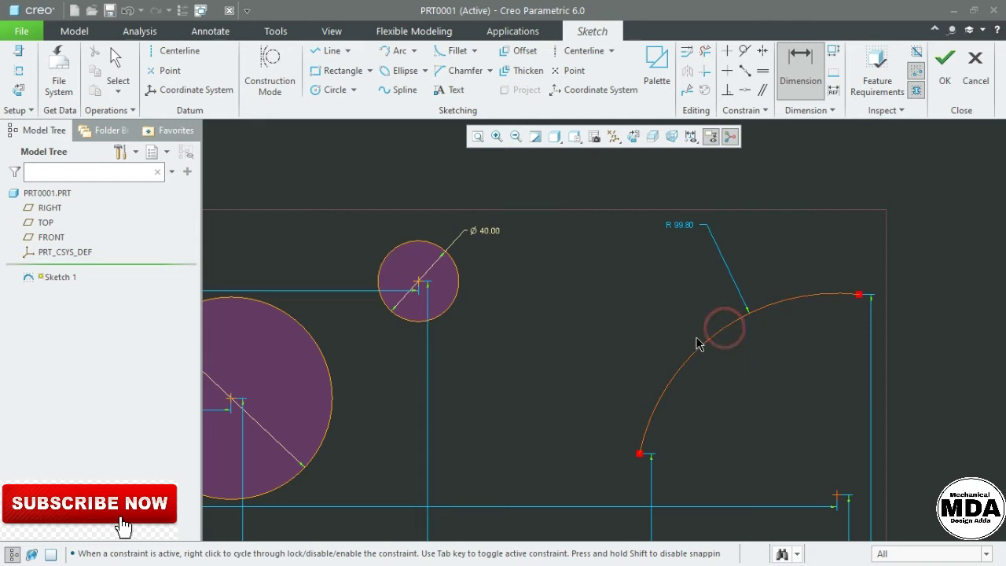
middle_click(685, 290)
text(1)
key(Return)
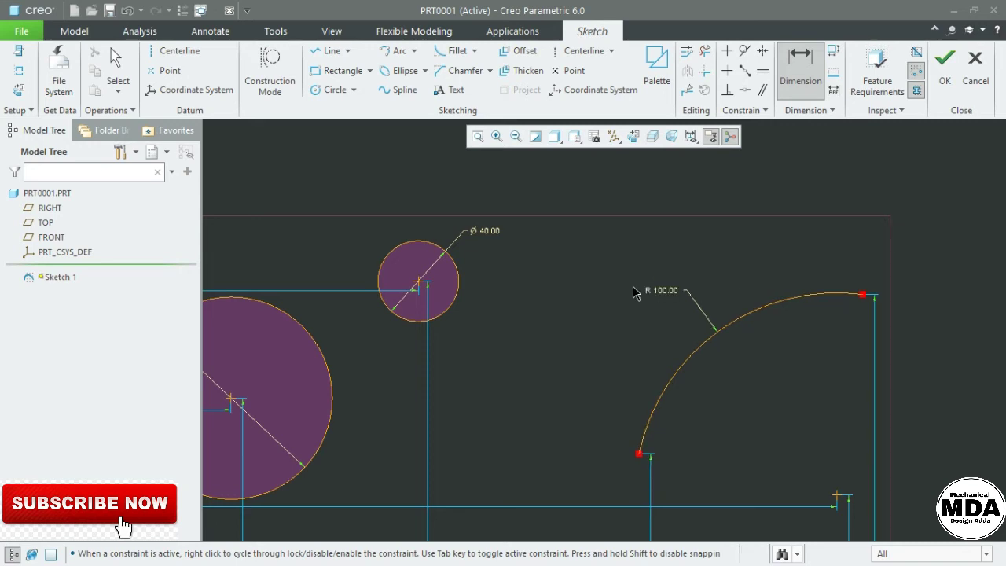
middle_click(535, 272)
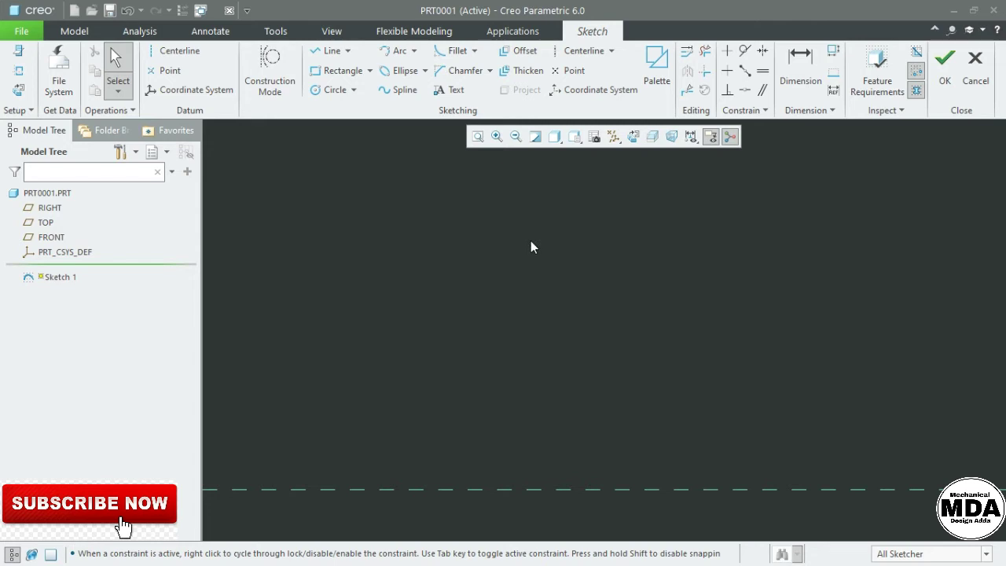
Draw a circle about 127 in diameter in an empty area above the horizontal reference line
click(328, 90)
click(537, 324)
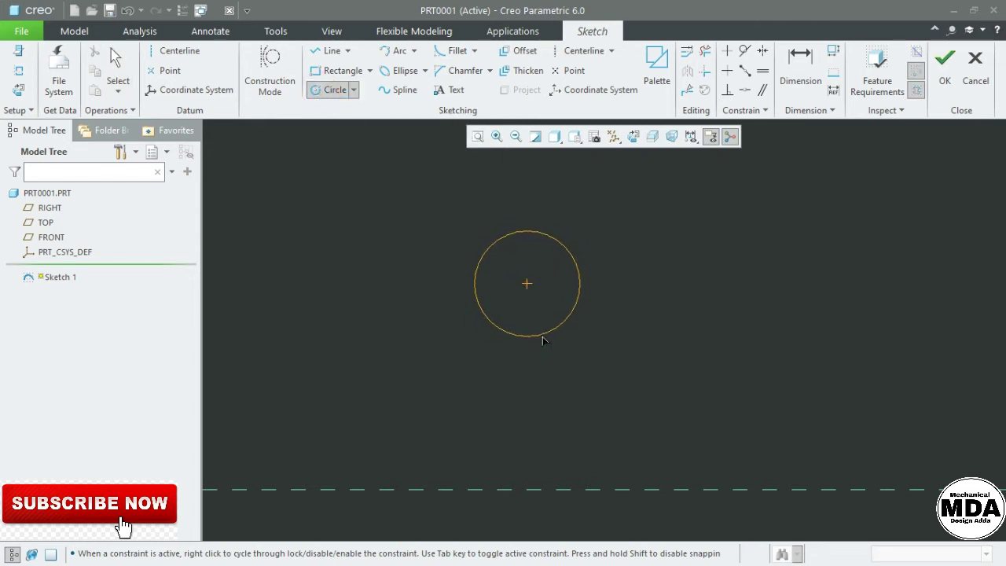
click(542, 337)
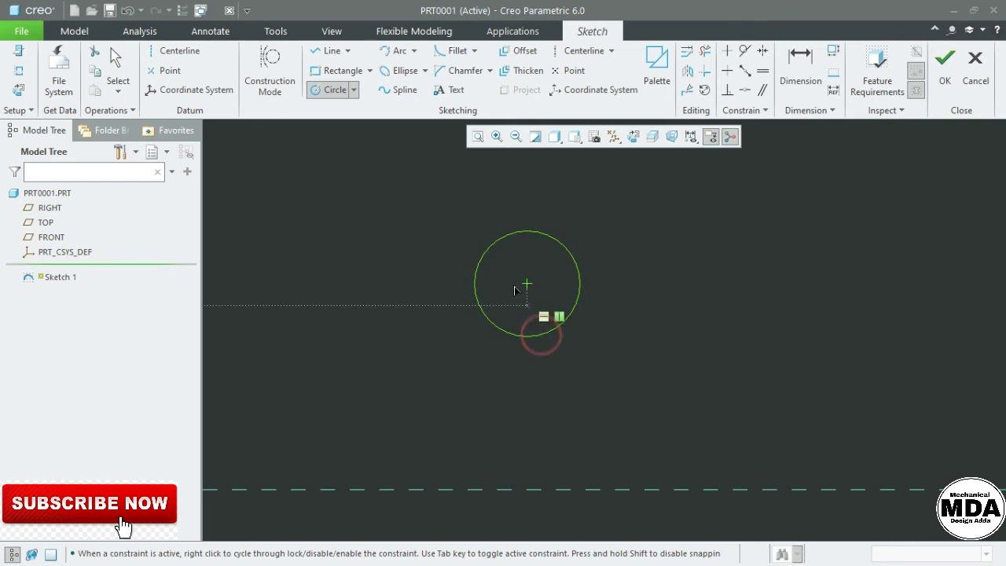
middle_click(779, 227)
Dimension the new circle's diameter, placing the value outside its upper edge, and set it to 130
click(794, 71)
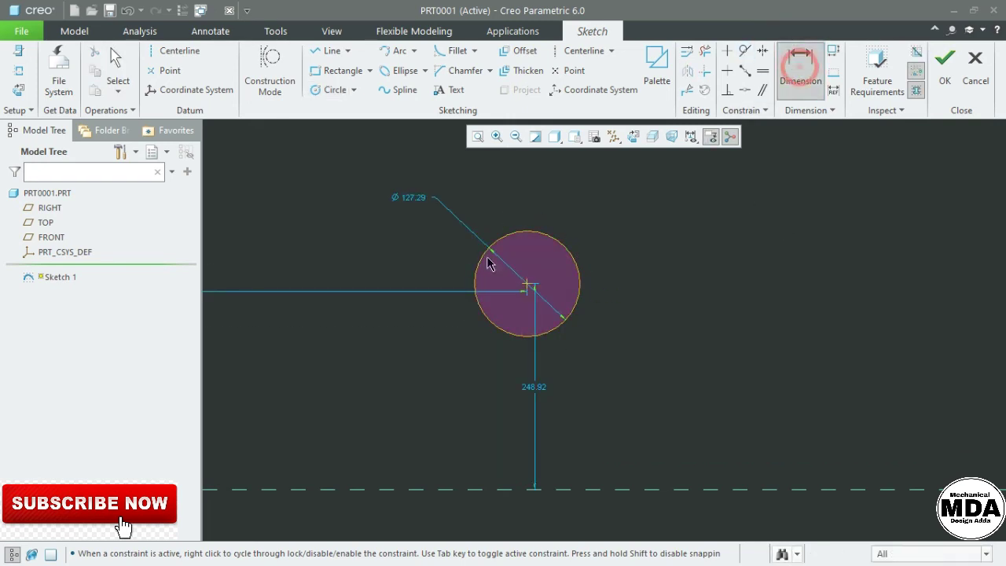
click(496, 245)
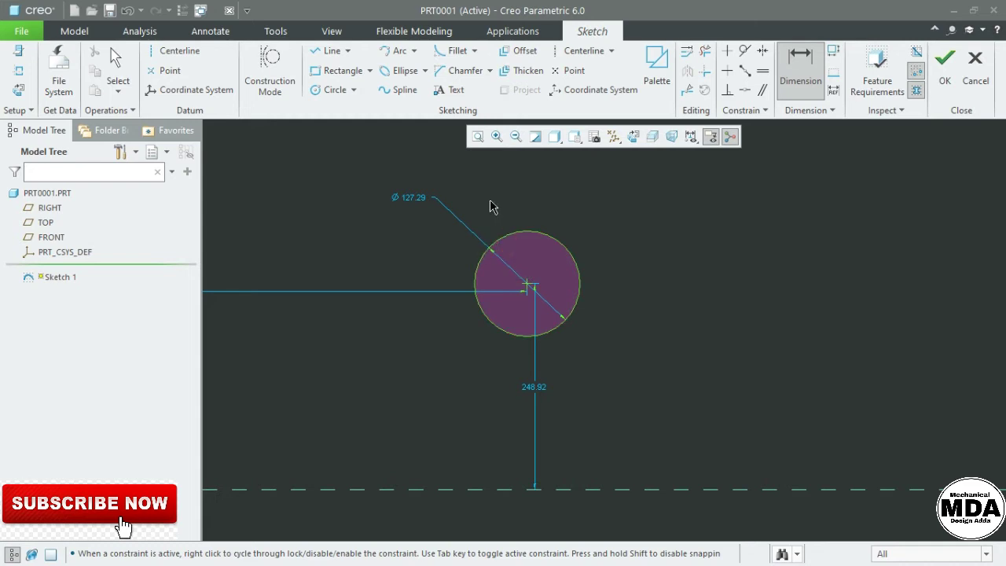
middle_click(490, 206)
text(130)
key(Return)
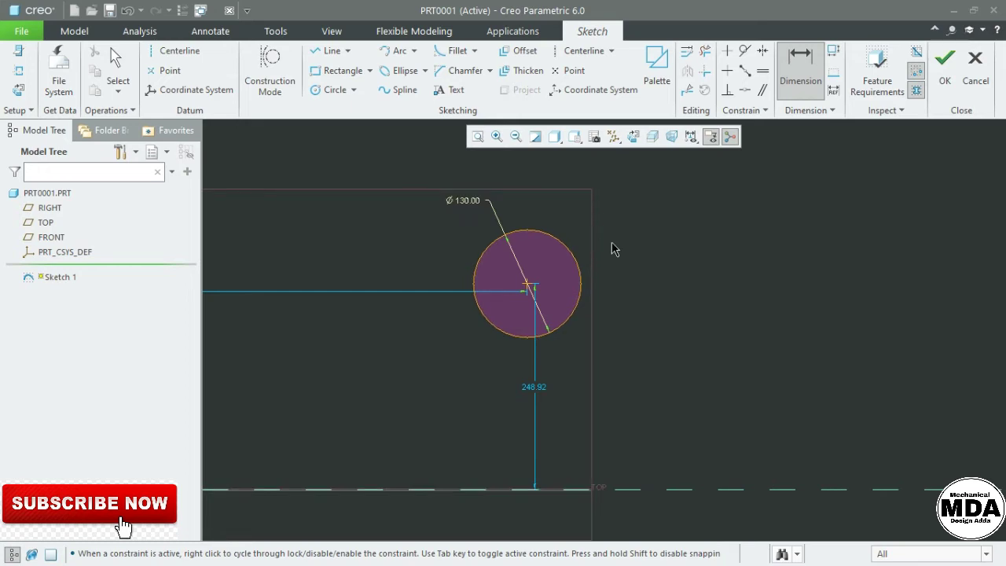
Draw a three-point arc with a radius of about 130 to the right of the 130 diameter circle
click(386, 50)
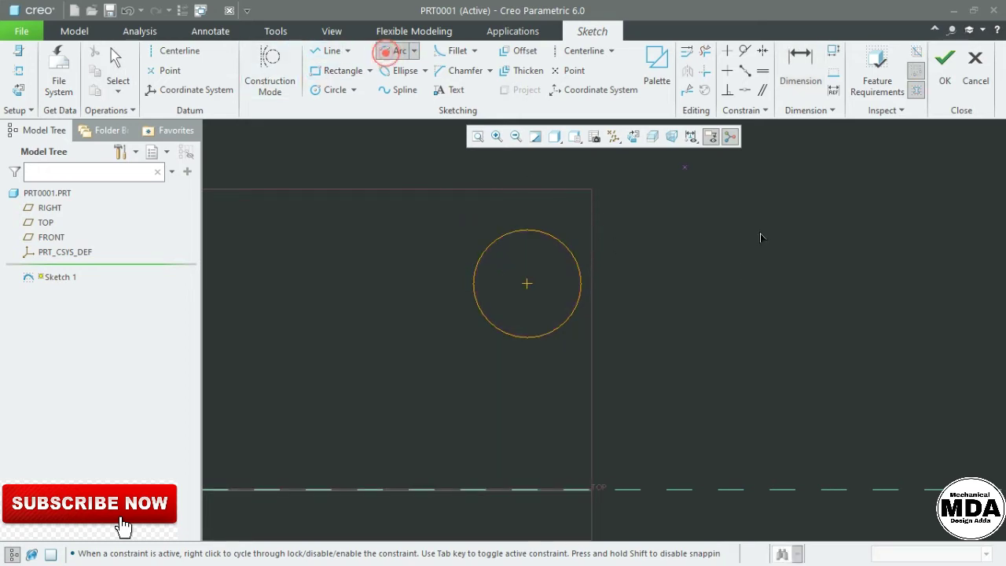
click(736, 264)
click(841, 197)
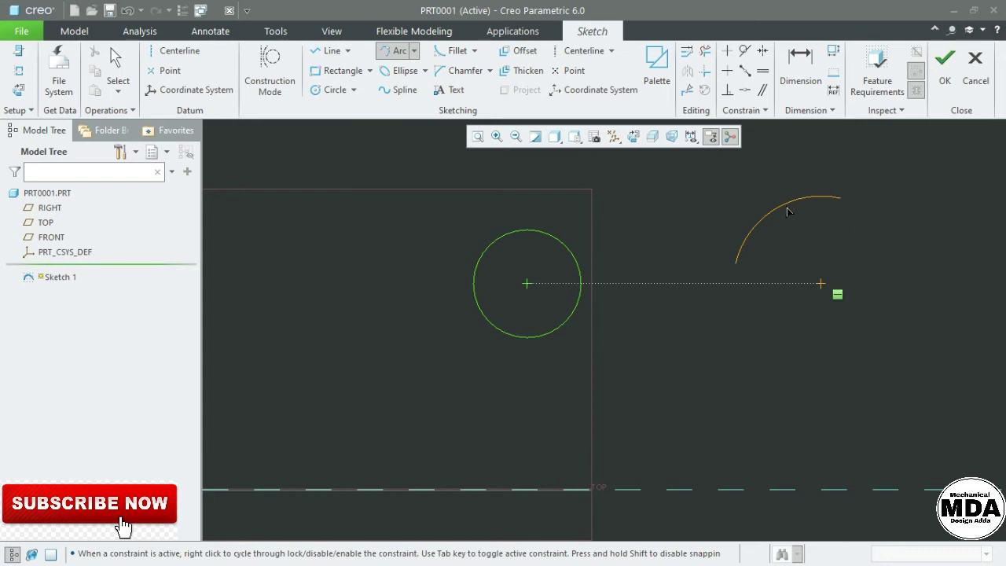
click(788, 209)
middle_click(849, 256)
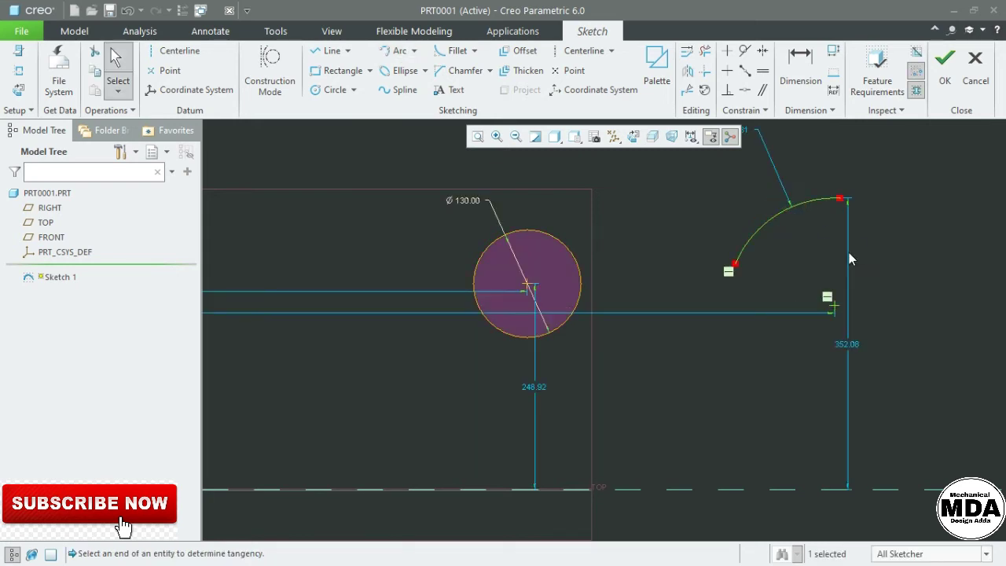
Dimension the new arc's radius, placing the value outside its curve, and set it to 130
click(800, 67)
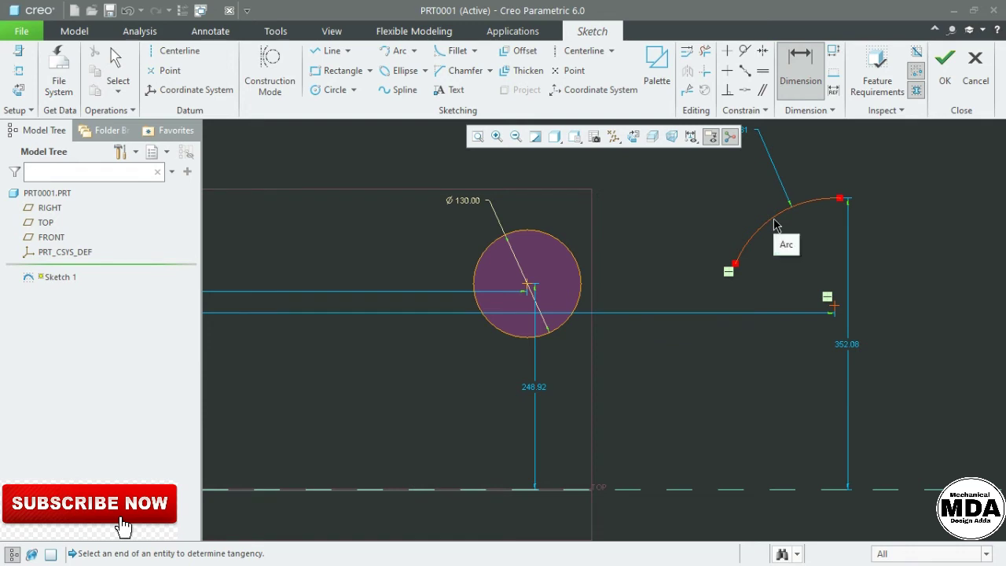
click(771, 219)
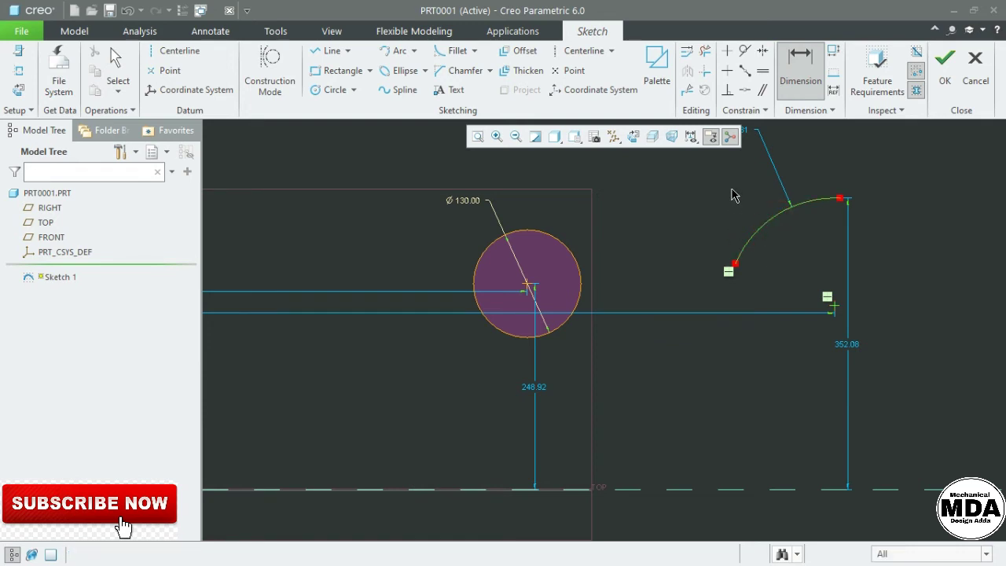
middle_click(731, 196)
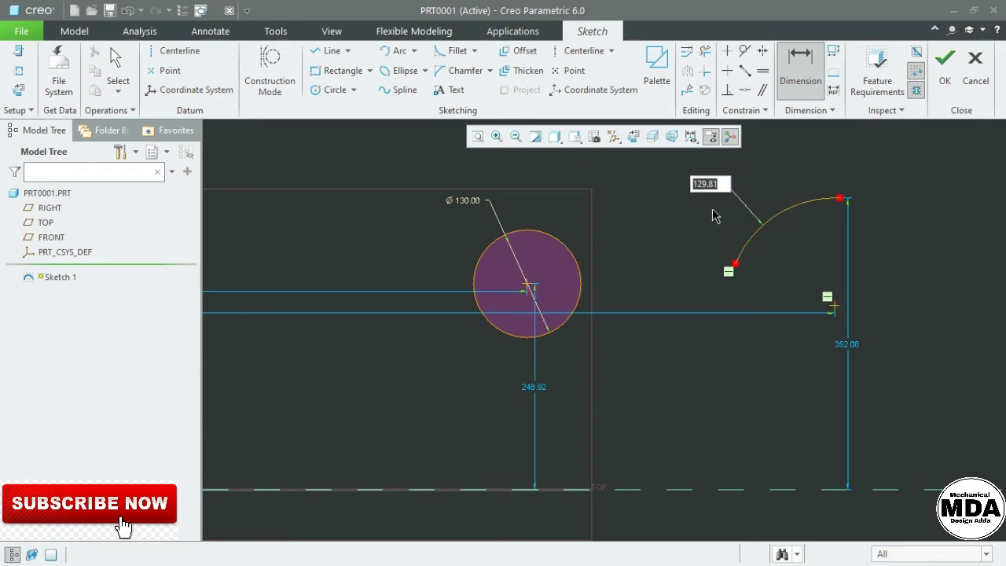
text(130)
key(Return)
Draw a long horizontal rectangle below the circle and arc, and shape its left end into a semicircle of about 27 radius
click(345, 70)
click(614, 408)
click(801, 451)
middle_click(801, 452)
click(334, 90)
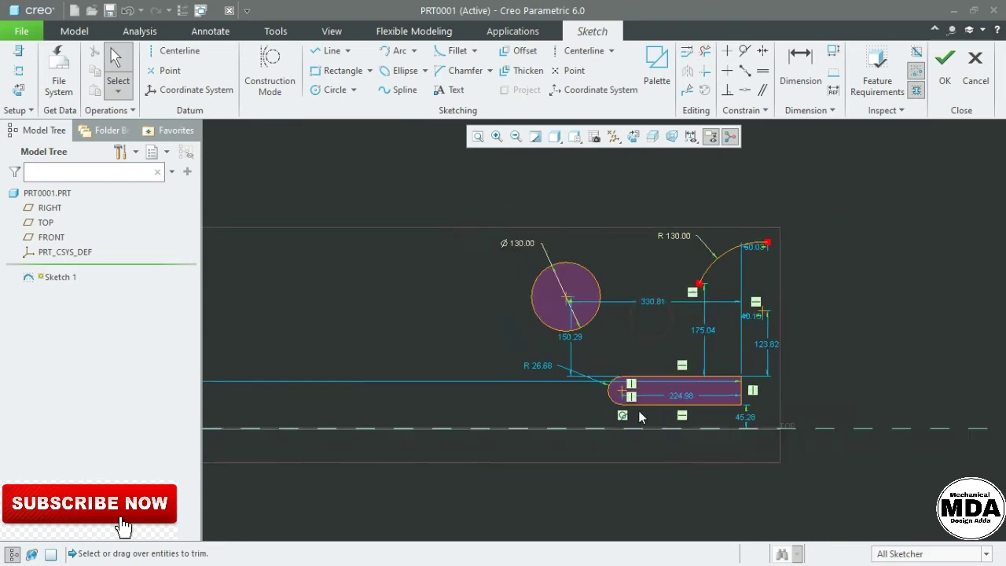
Dimension the radius of the slot shape's rounded end and set it to 25
scroll(639, 410, up, 3)
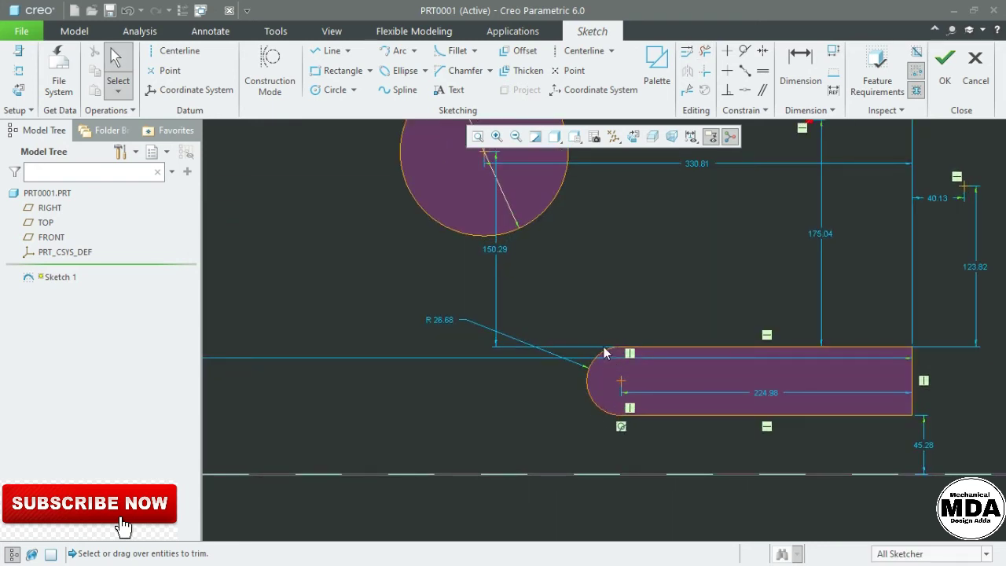
click(800, 71)
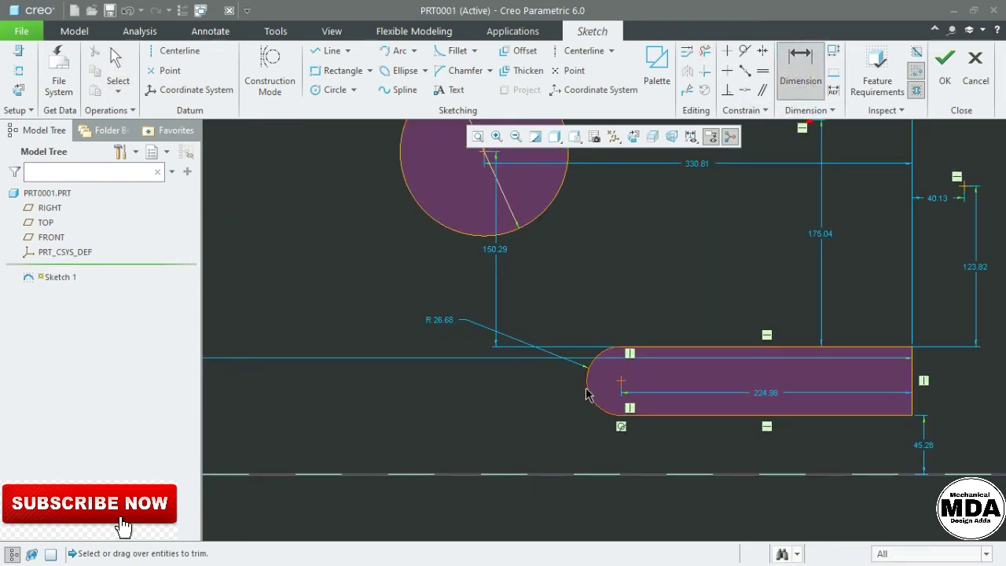
click(588, 389)
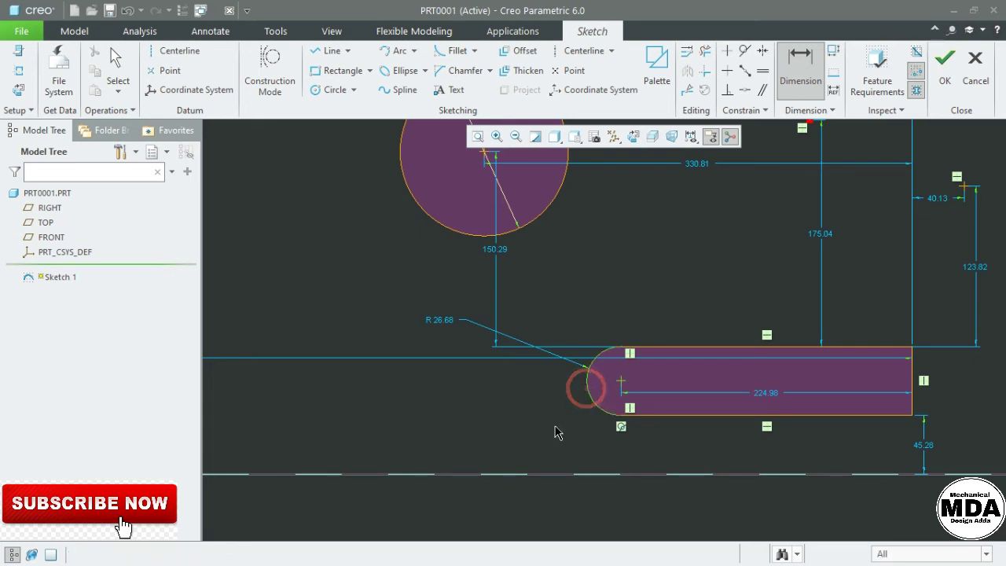
middle_click(560, 396)
text(25)
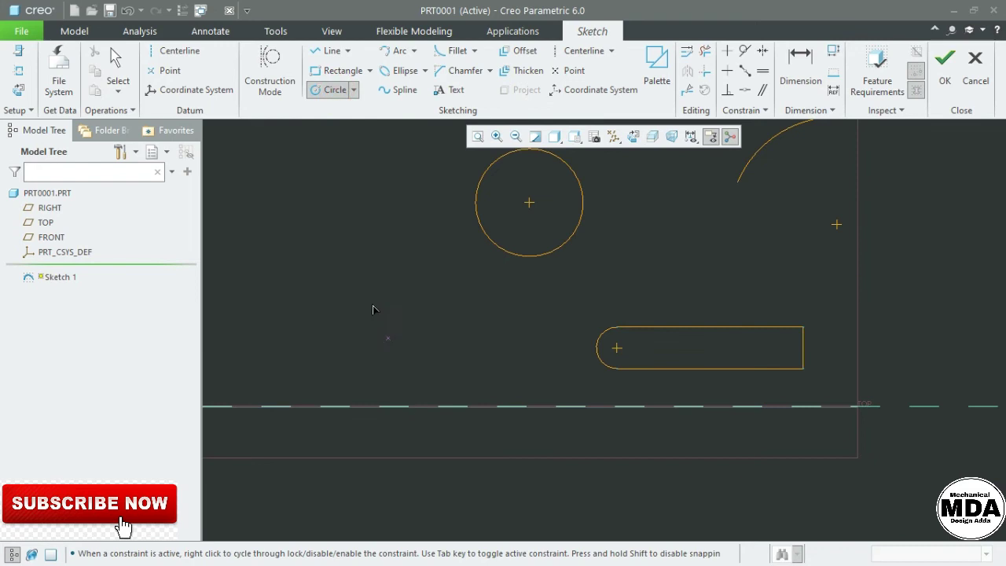
Draw two concentric circles left of the slot shape and a small circle, about 29 in diameter, between them, level with their centre
click(370, 302)
click(424, 381)
click(370, 302)
click(421, 302)
click(443, 304)
click(454, 306)
middle_click(445, 308)
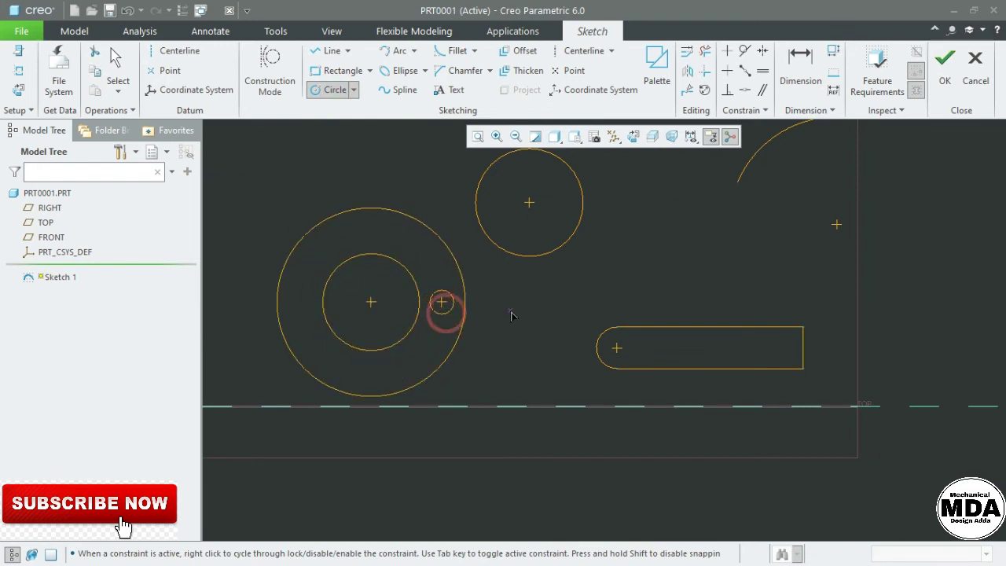
Dimension the small circle's diameter, placing the value outside the large circle, and set it to 30
scroll(431, 305, up, 2)
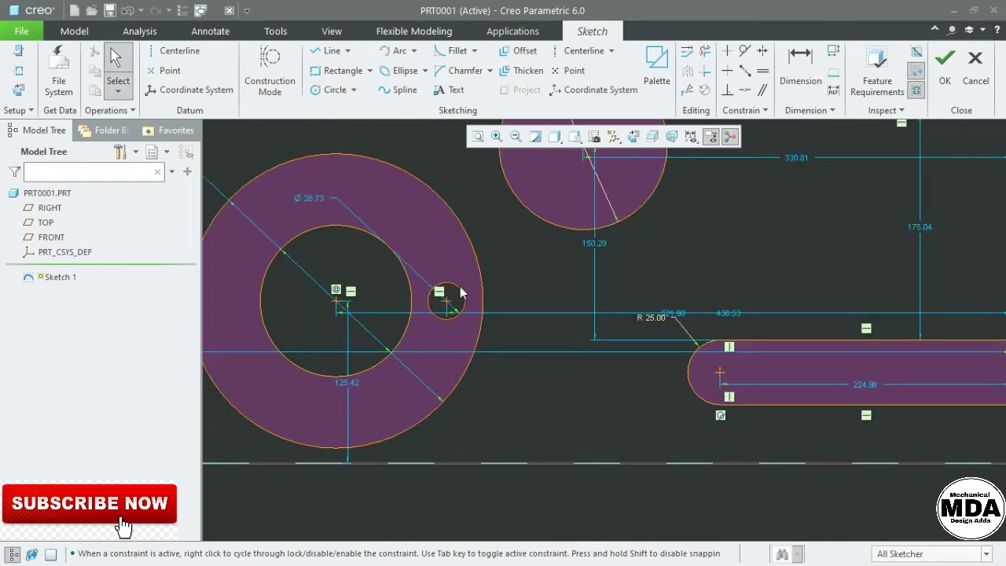
key(d)
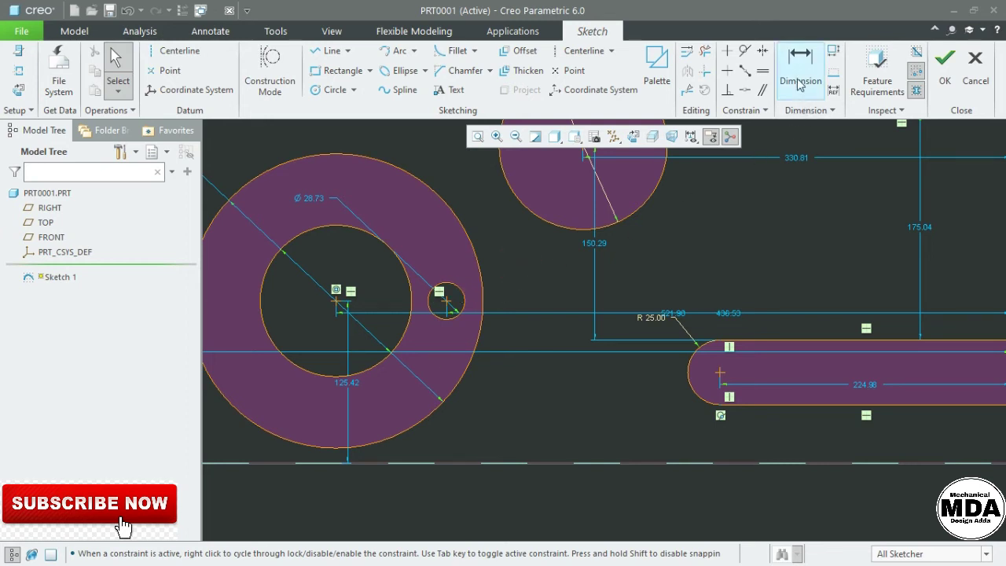
click(460, 312)
middle_click(504, 358)
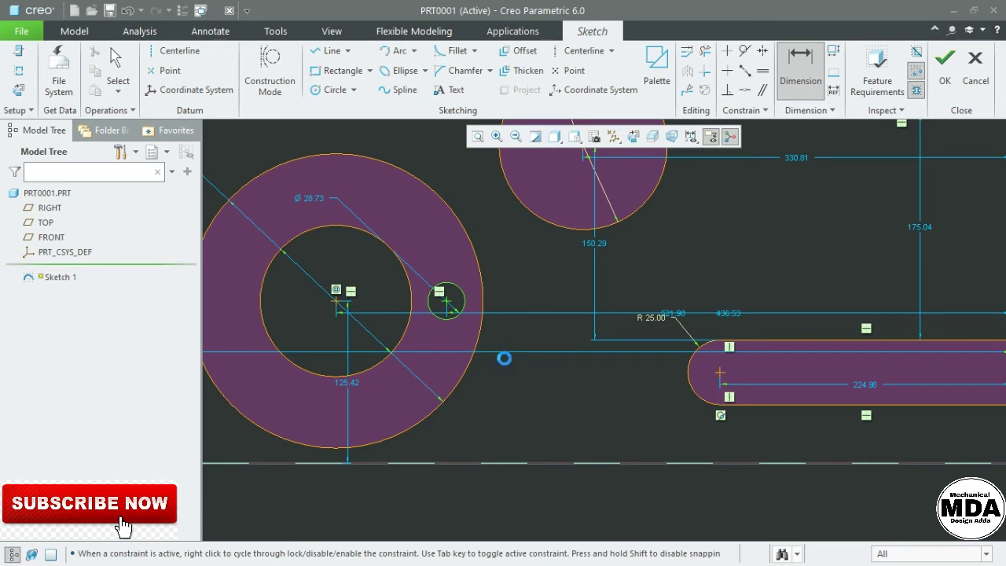
text(30)
key(Return)
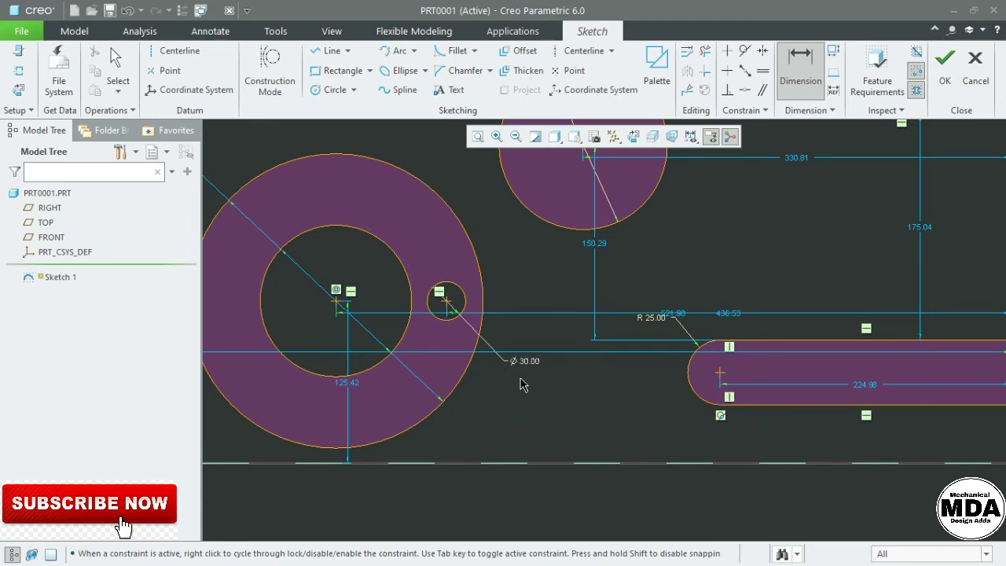
middle_click(564, 388)
Draw another three-point arc, about 193 long, to the right of the 130 radius arc
scroll(525, 229, down, 5)
scroll(385, 261, up, 4)
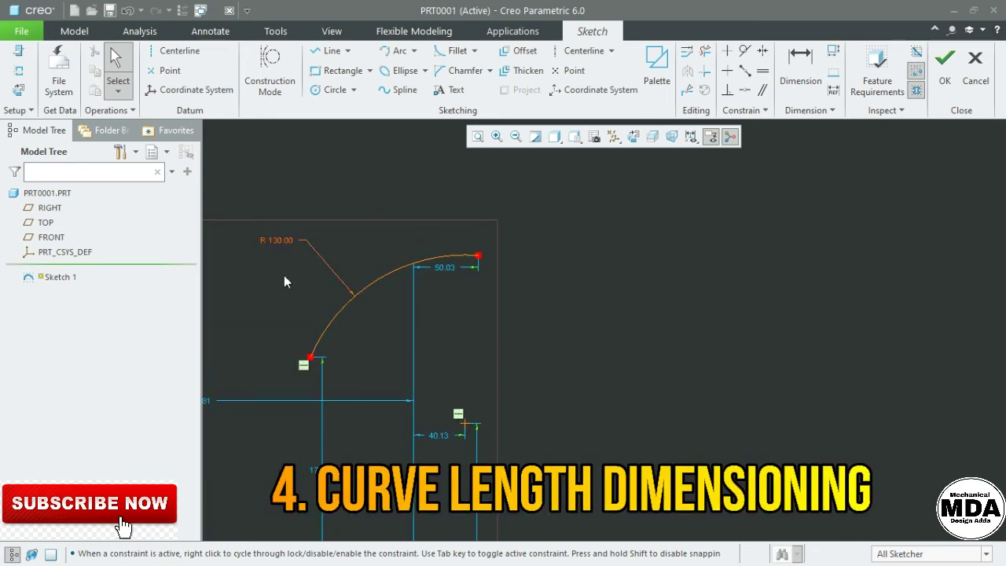
click(602, 241)
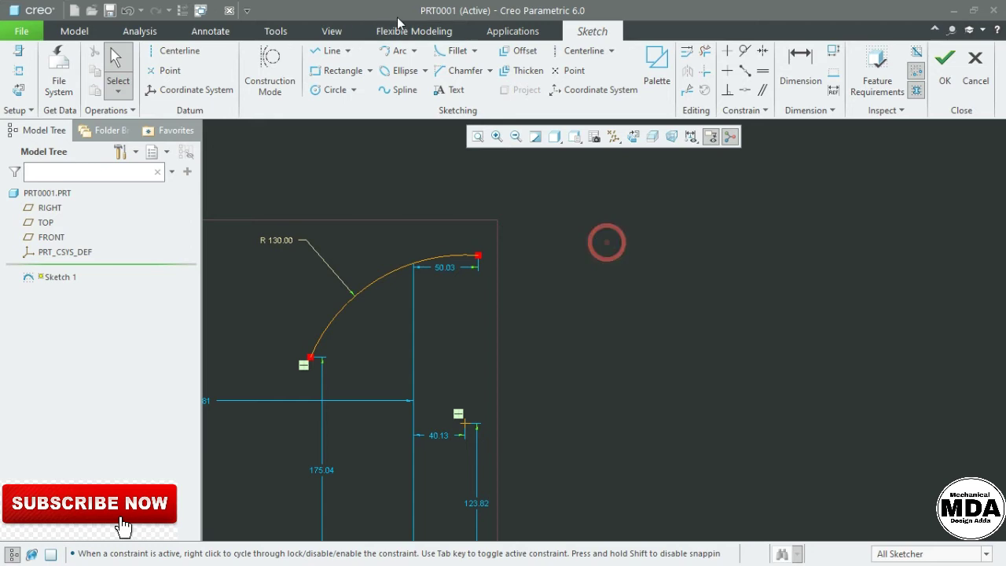
key(a)
click(605, 312)
click(815, 253)
click(680, 234)
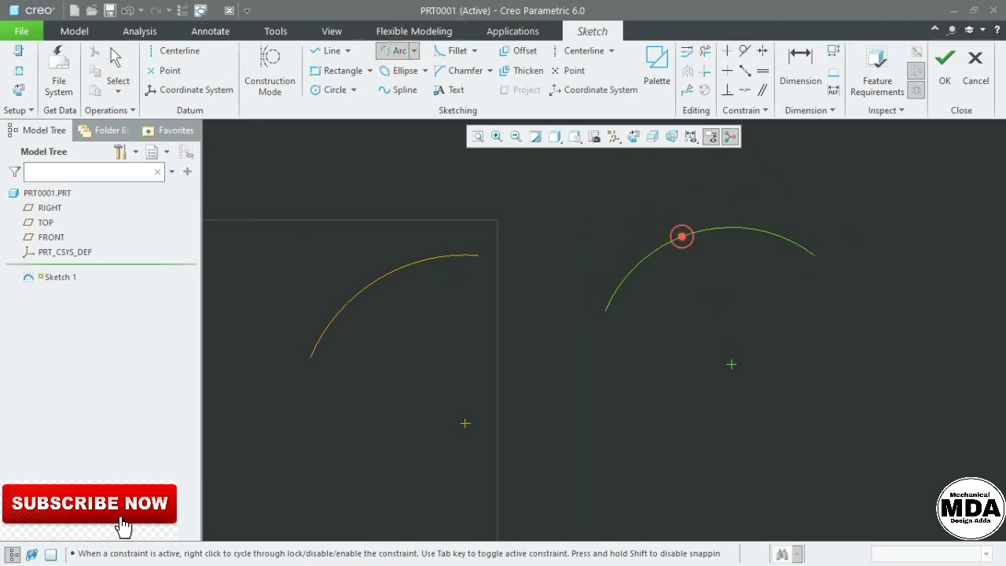
middle_click(759, 301)
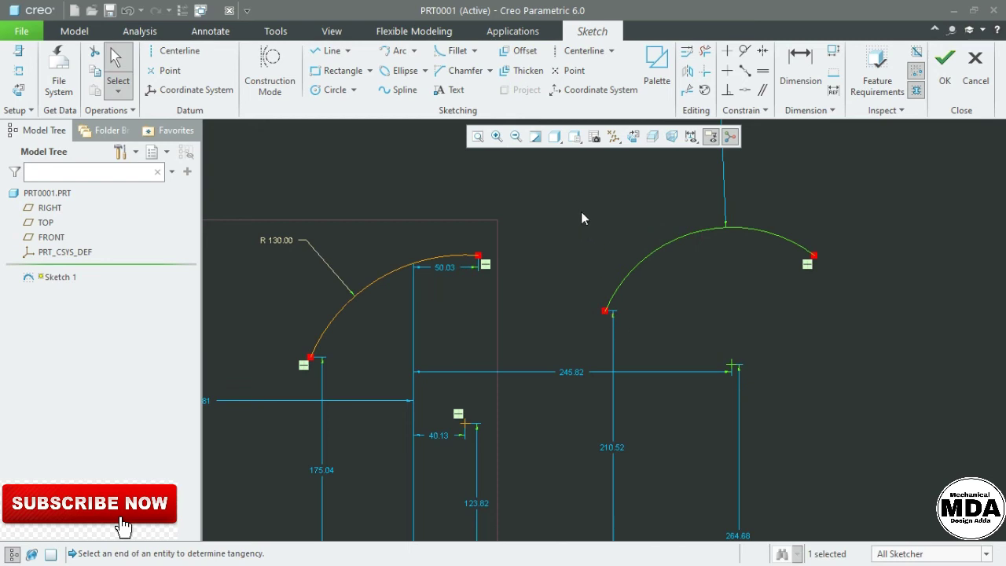
click(834, 224)
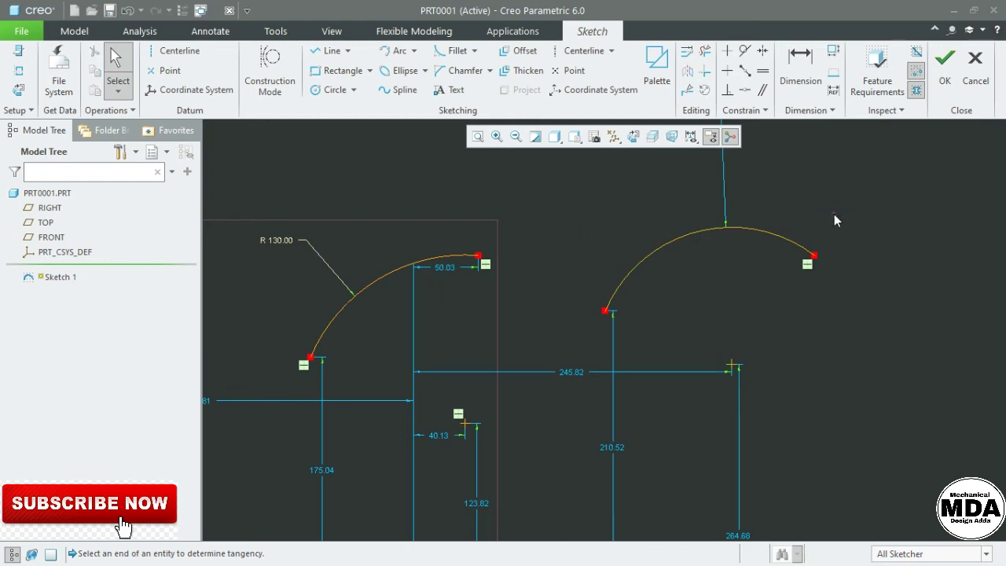
Dimension the new arc's curve length from its two endpoints and the arc itself, placing the value above the curve
click(803, 79)
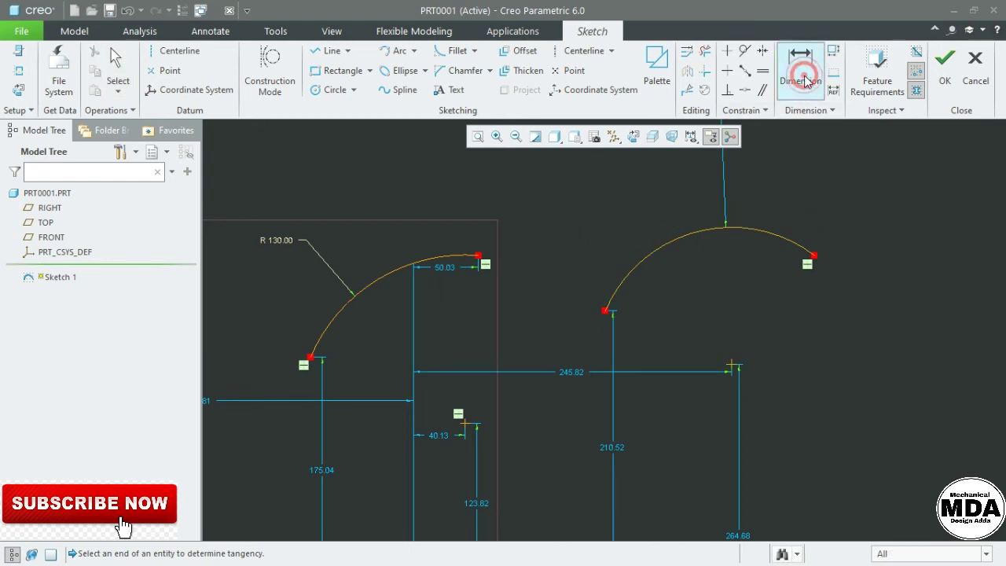
click(814, 257)
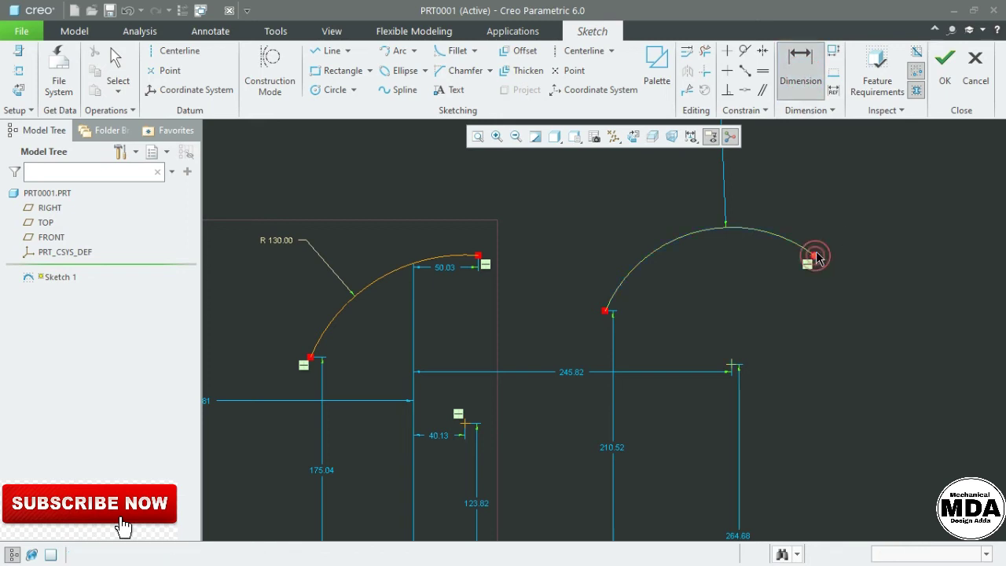
click(605, 311)
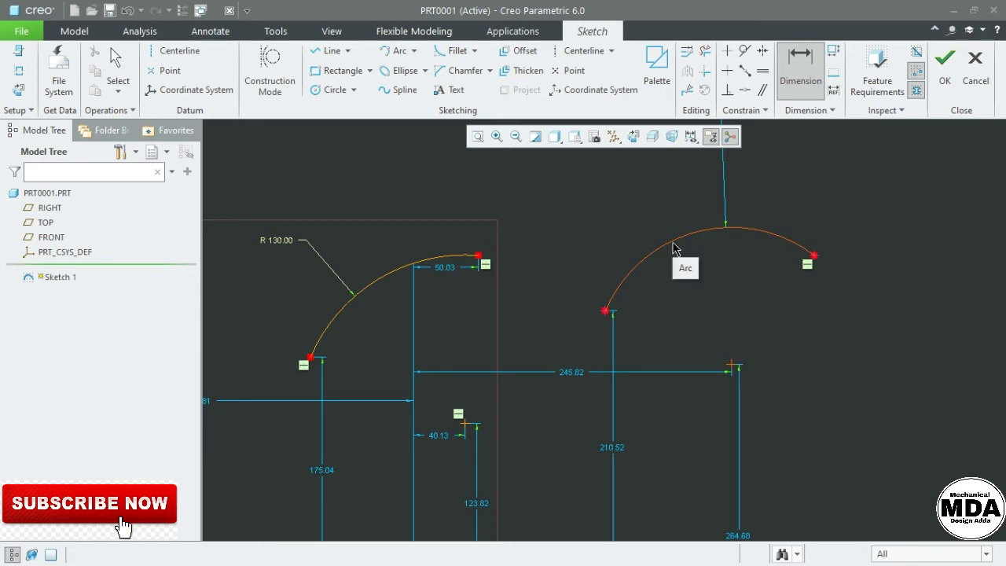
click(673, 243)
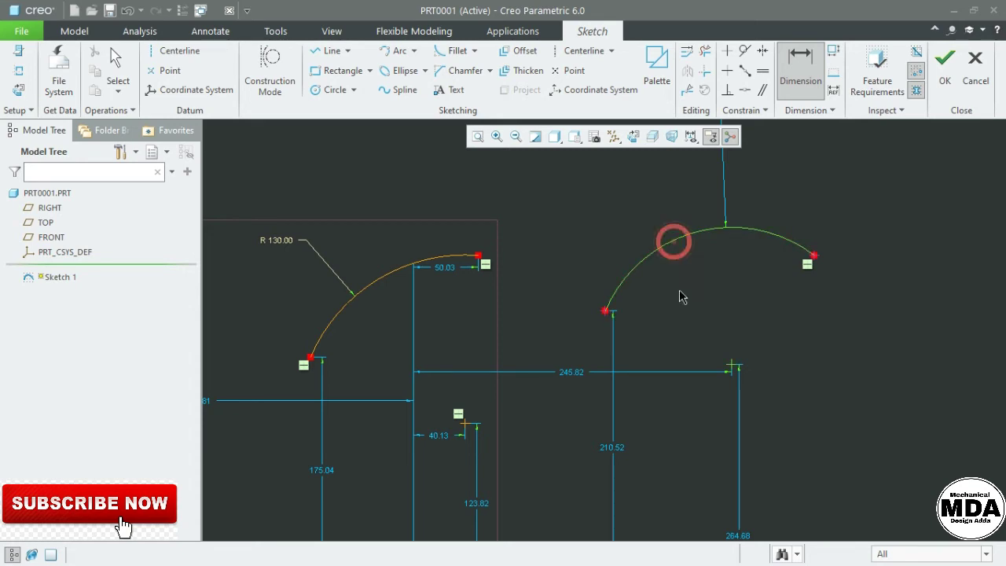
middle_click(668, 184)
scroll(667, 180, up, 1)
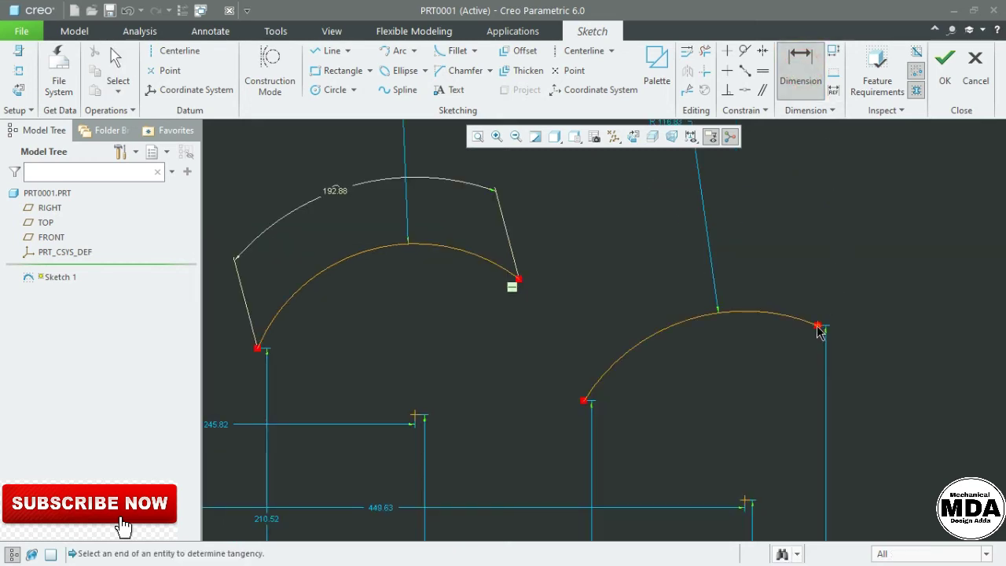
Dimension the right-hand arc's curve length from its two endpoints and the arc, placing the value above it, and set it to 180
click(818, 327)
click(584, 402)
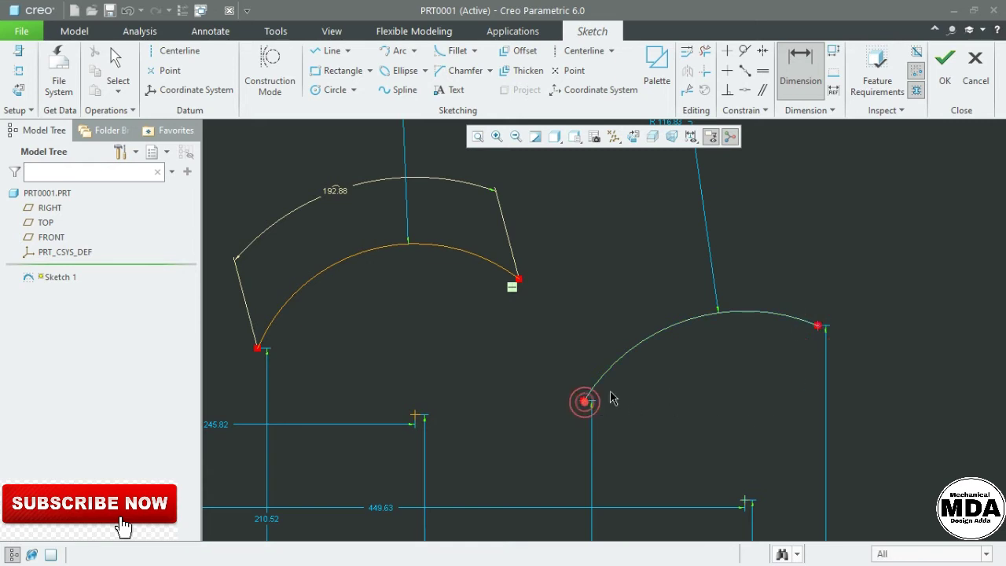
click(656, 277)
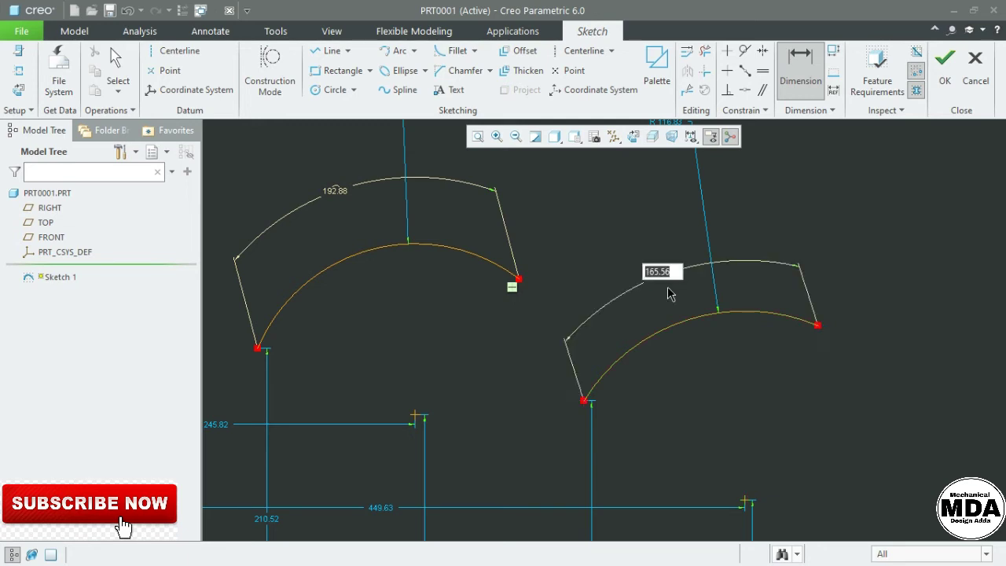
text(192.)
text(8)
key(Return)
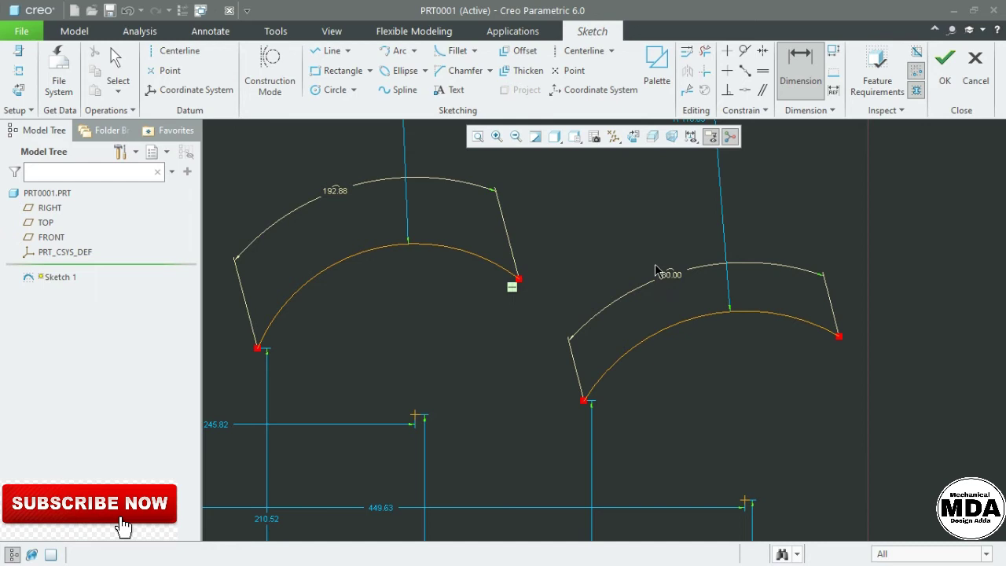
key(Escape)
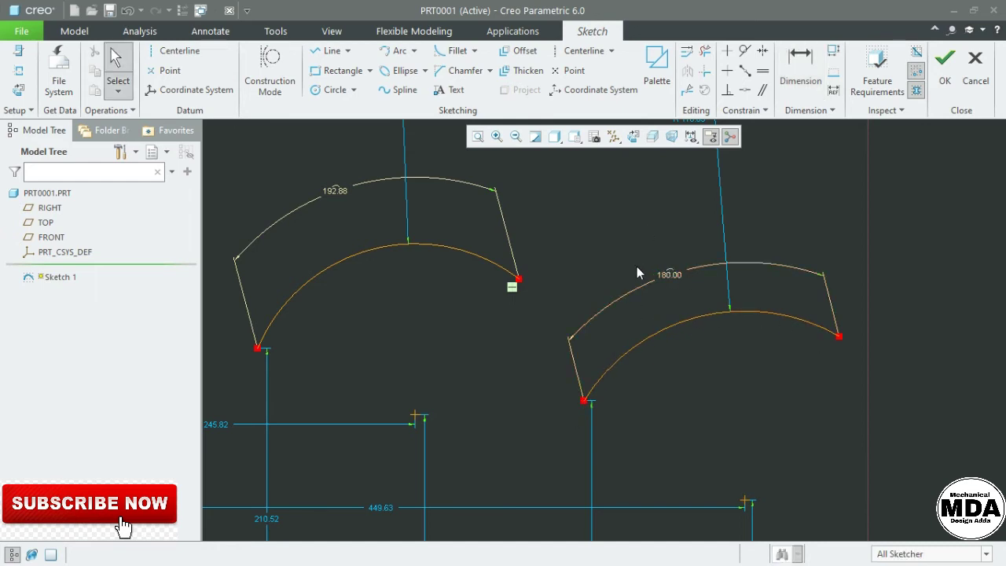
Clear the sketch and draw a closed notched half-profile, about 445 wide and 1086 high, with its straight edge on the vertical reference
drag(649, 257, 692, 289)
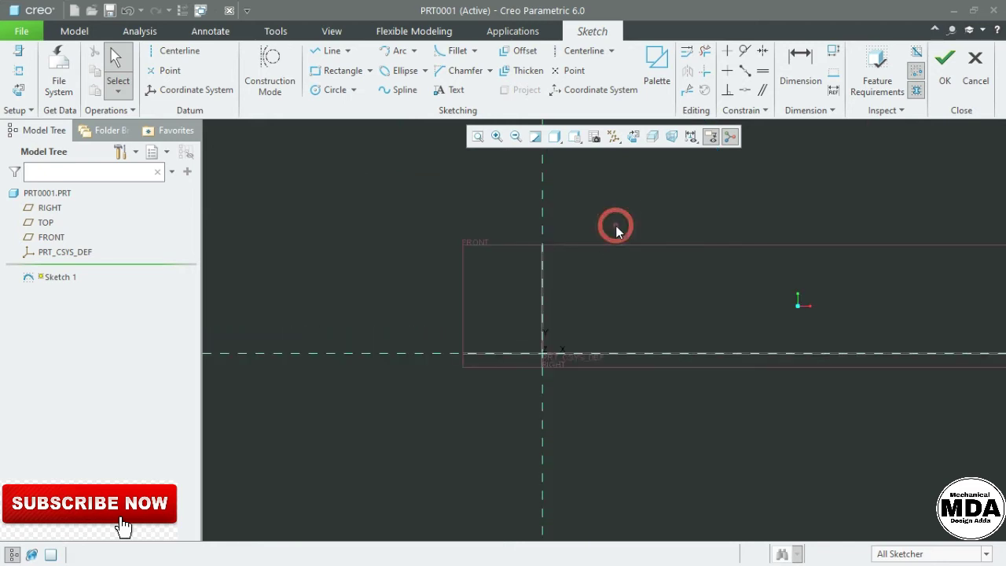
click(322, 52)
click(480, 203)
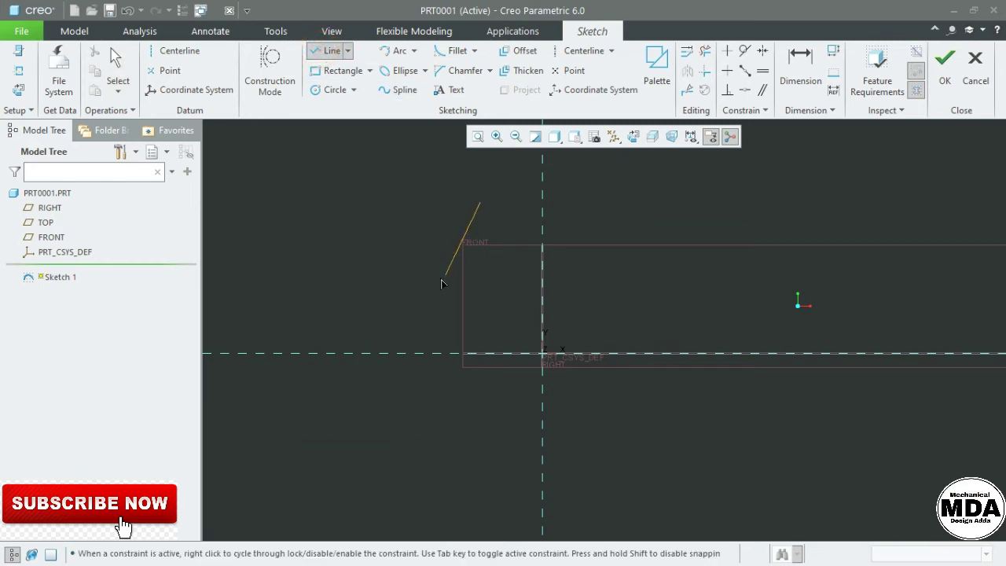
click(445, 254)
click(445, 320)
click(494, 321)
click(494, 397)
click(468, 437)
click(543, 438)
click(543, 203)
click(480, 203)
middle_click(551, 271)
click(587, 224)
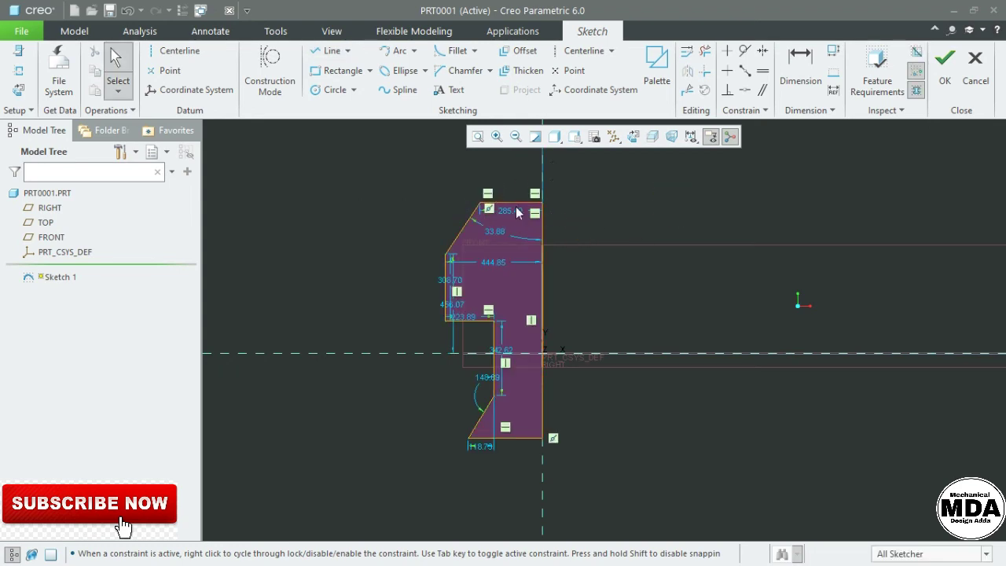
Move the top edge's width dimension out above the profile
drag(504, 203, 508, 187)
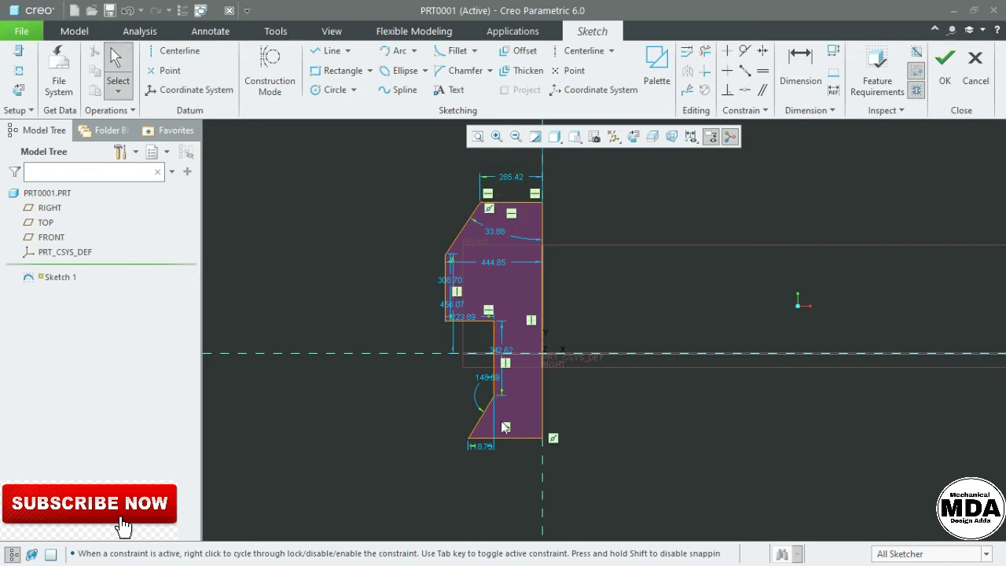
click(642, 224)
scroll(577, 196, down, 2)
click(603, 209)
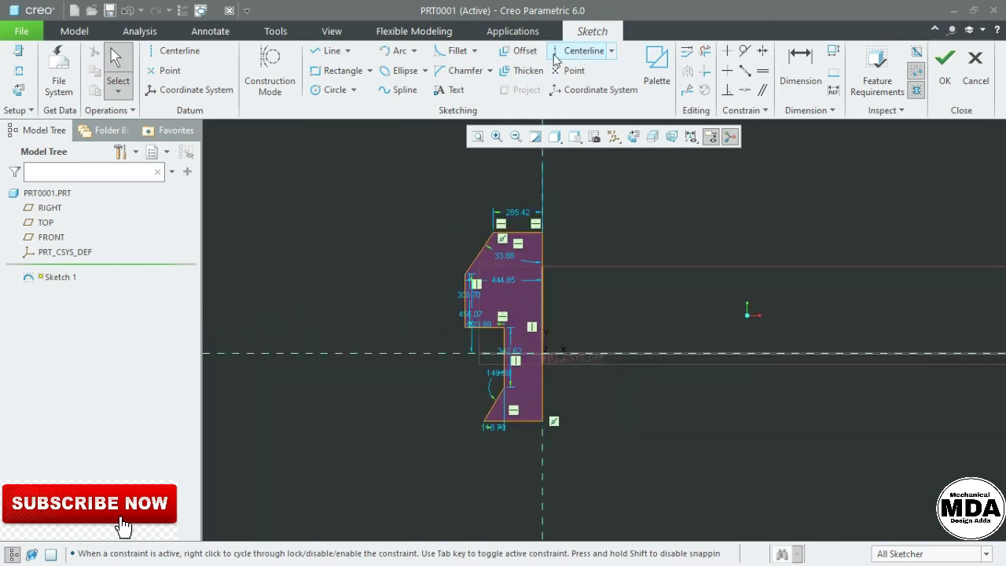
Add a vertical centerline along the profile's straight edge on the vertical reference
click(581, 51)
click(542, 191)
click(551, 243)
middle_click(607, 210)
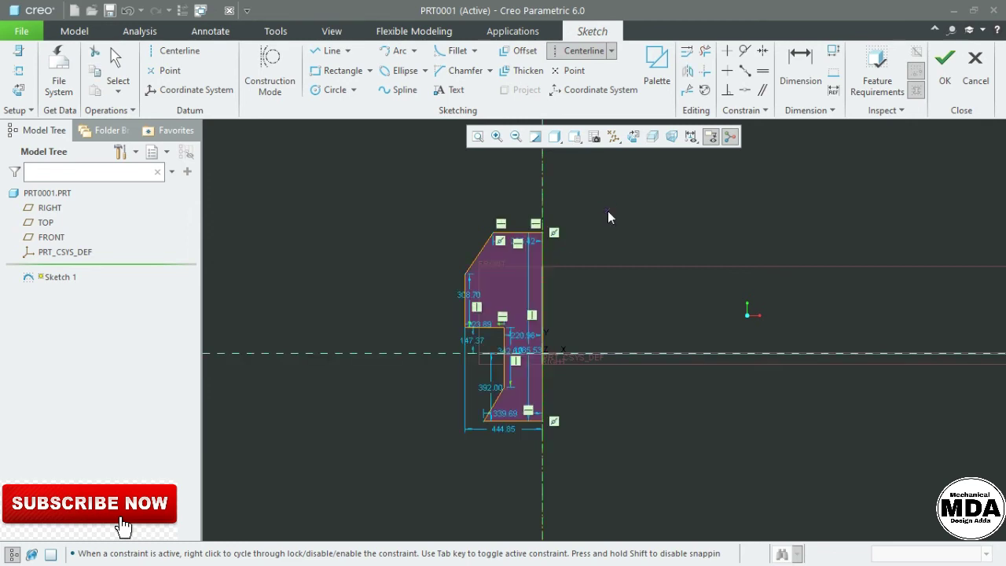
click(600, 213)
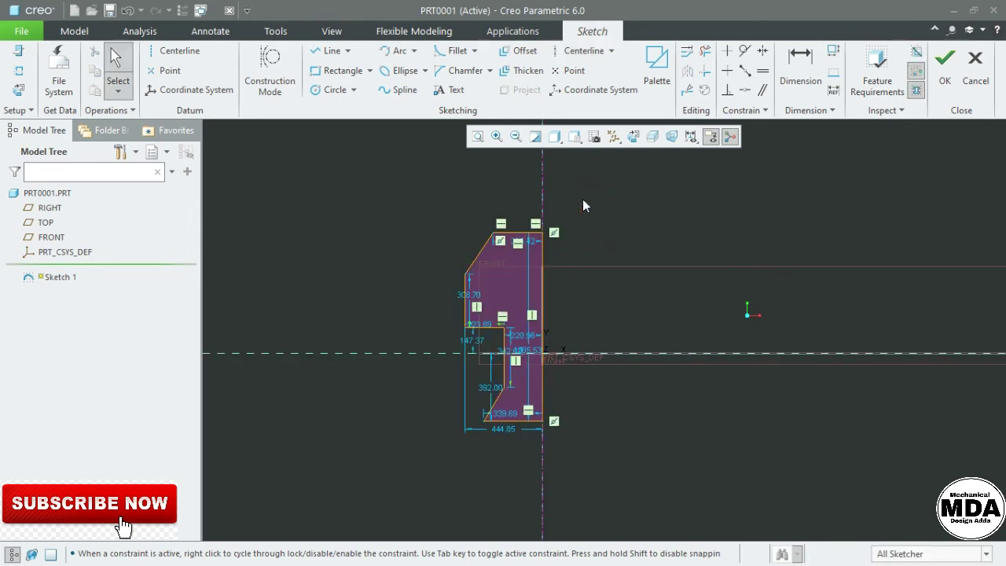
Dimension the top edge's outer corner as a diameter about the centerline, placing the value above the profile, and set it to 570
scroll(516, 207, up, 3)
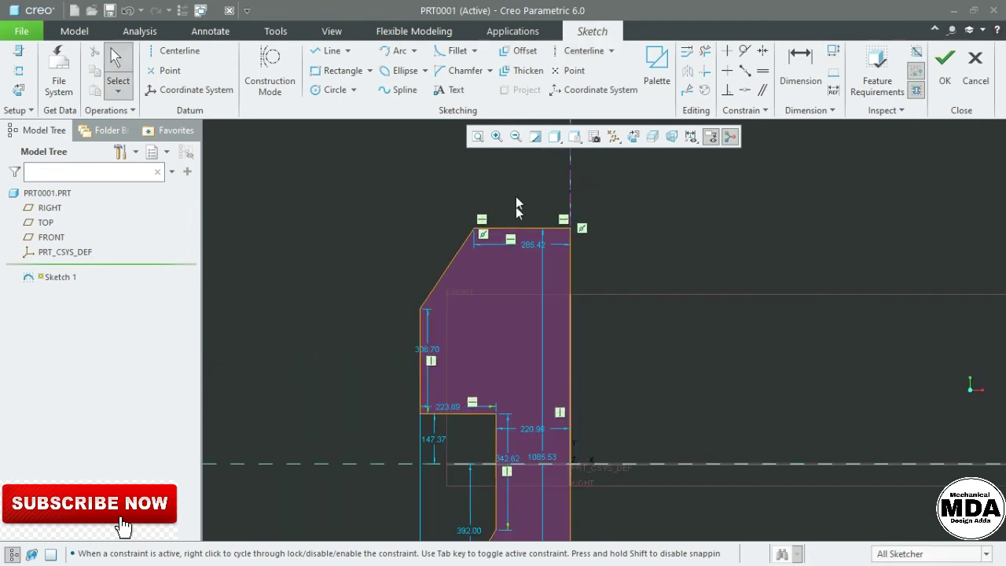
click(803, 65)
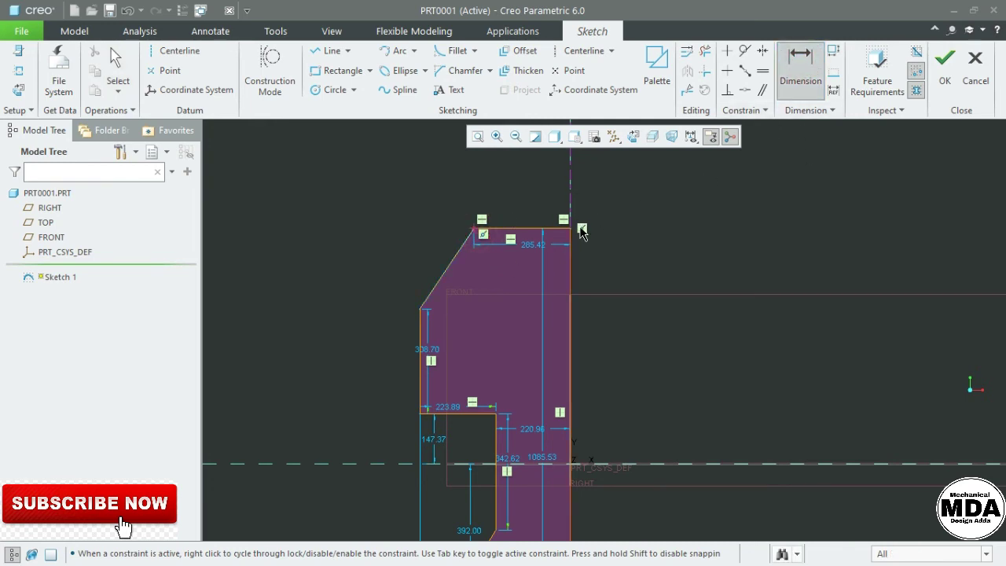
click(476, 229)
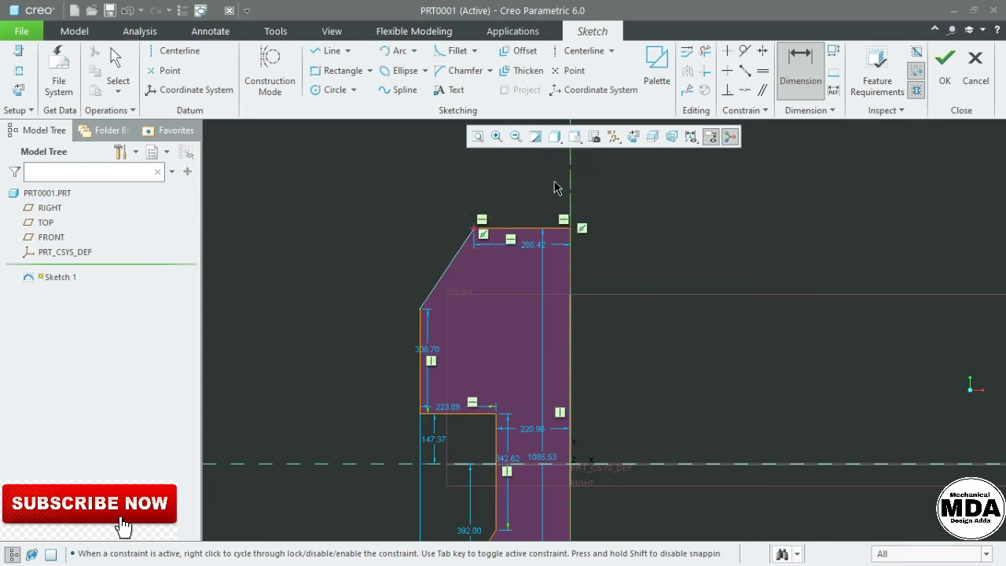
middle_click(556, 174)
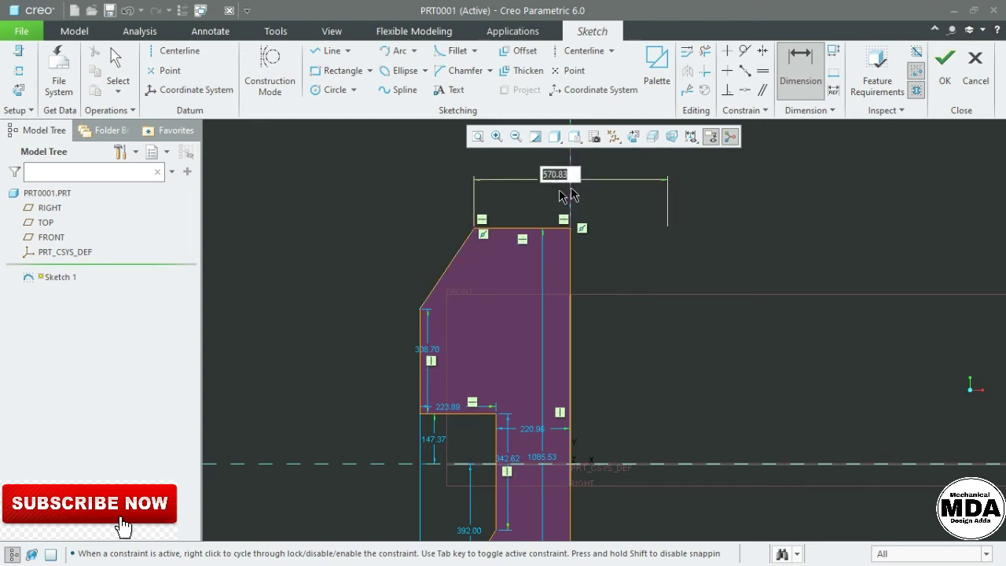
text(570)
key(Return)
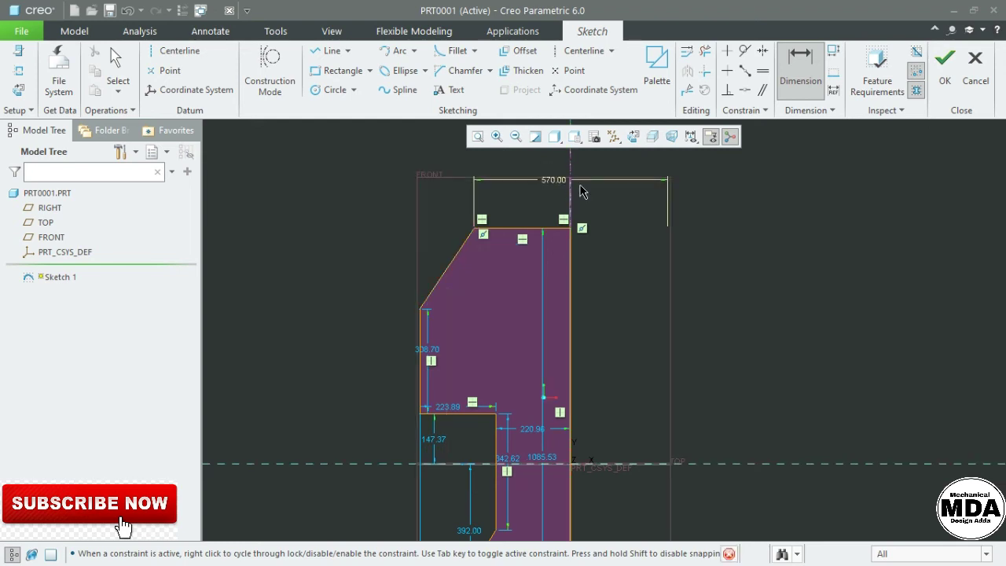
Dimension the lower end of the upper sloped edge as a diameter about the centerline and set it to 890
click(801, 79)
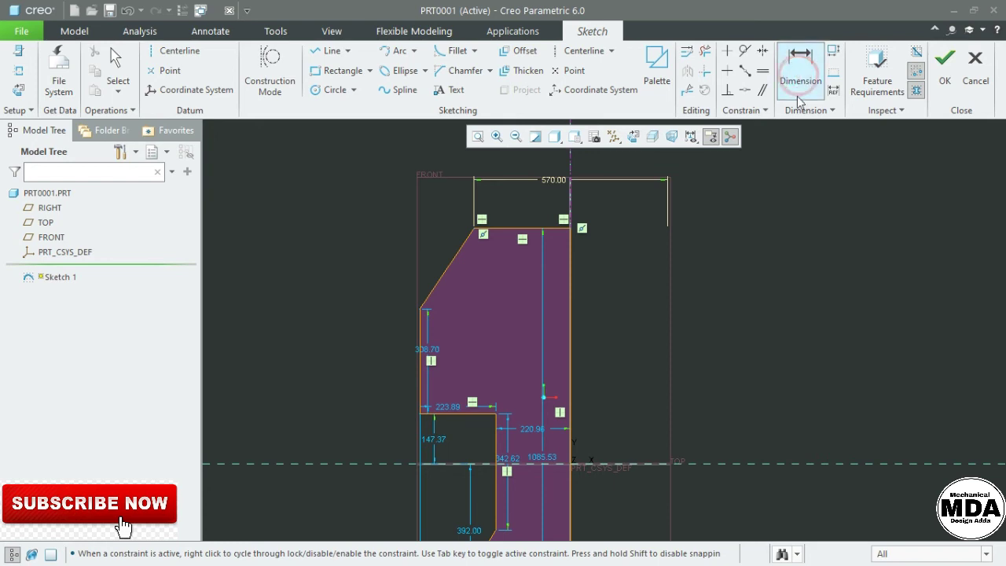
click(422, 310)
click(573, 193)
click(422, 311)
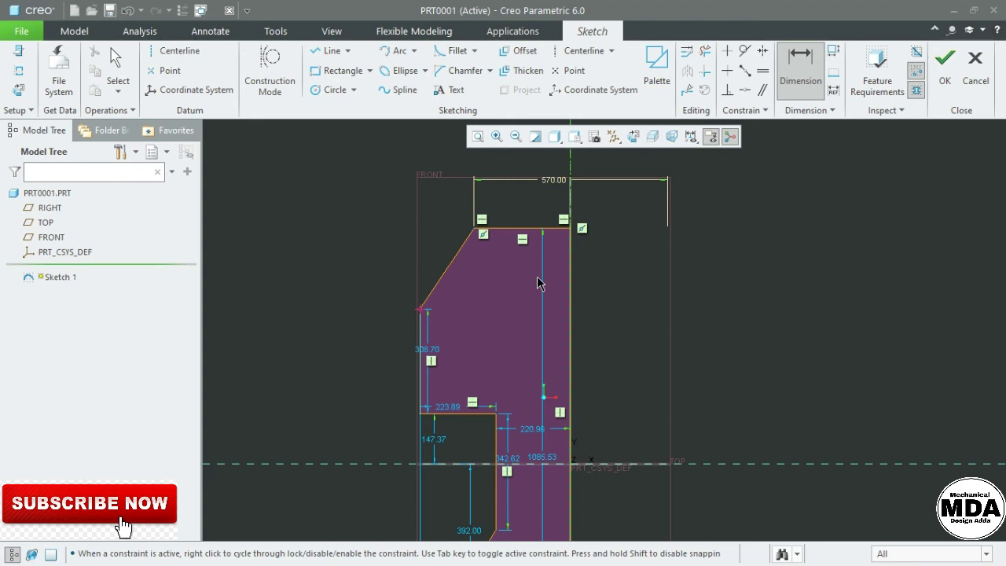
middle_click(539, 279)
text(890)
key(Return)
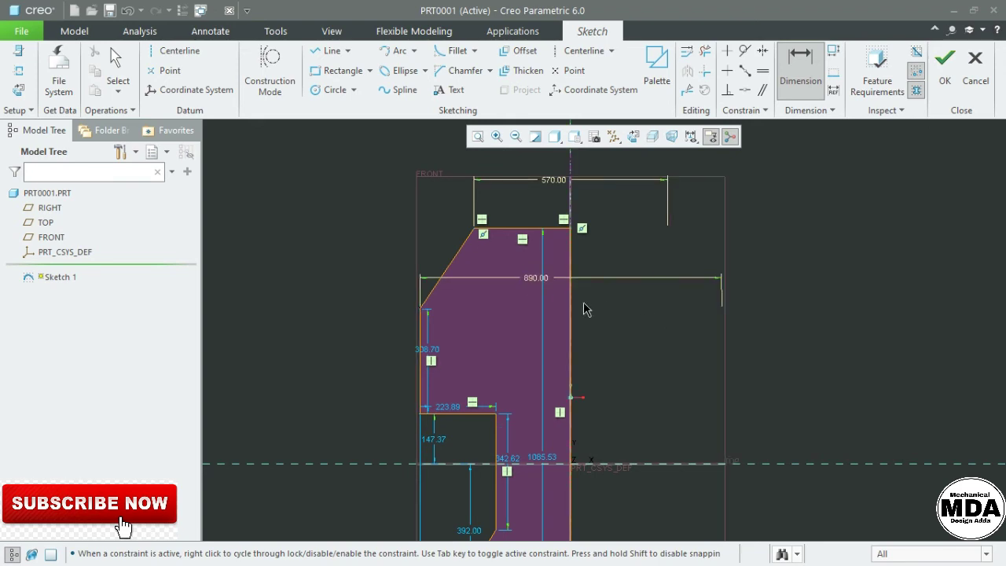
Dimension the notch's inner vertical edge as a diameter about the centerline
middle_click(651, 296)
scroll(498, 256, up, 3)
scroll(493, 387, down, 2)
click(791, 86)
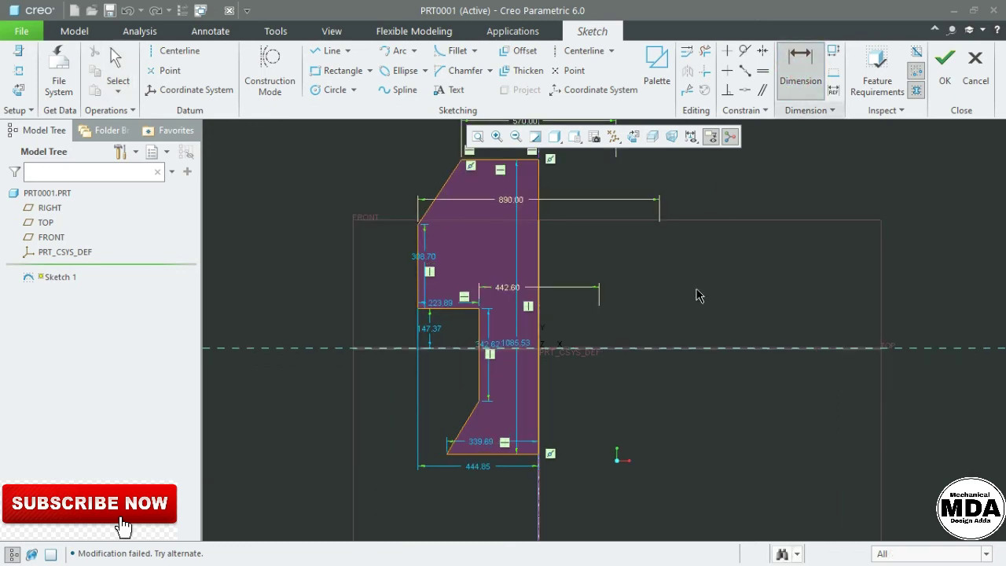
Dimension the bottom edge's outer corner as a diameter about the centerline, placing the value below the profile and keeping it as measured
scroll(545, 440, down, 1)
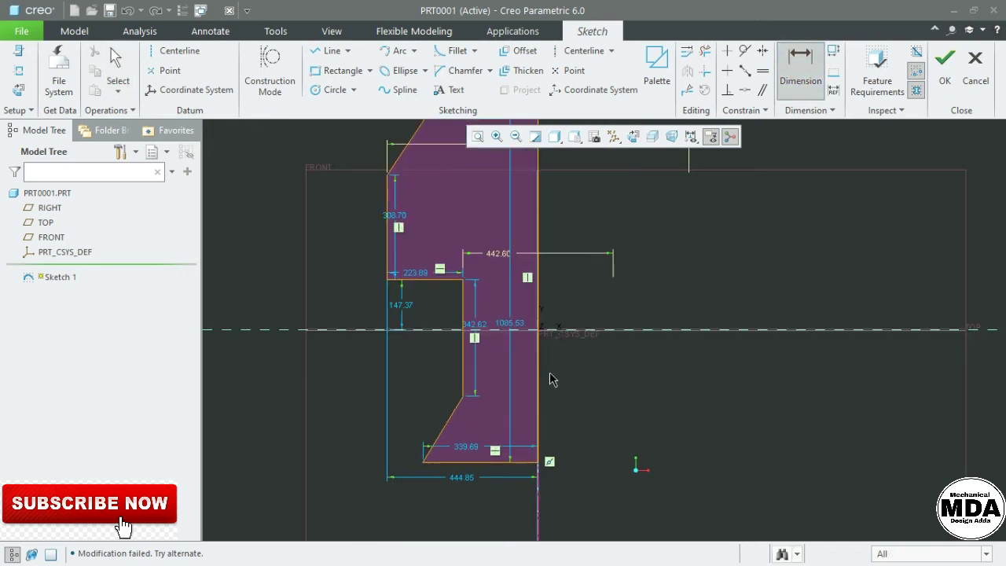
click(540, 523)
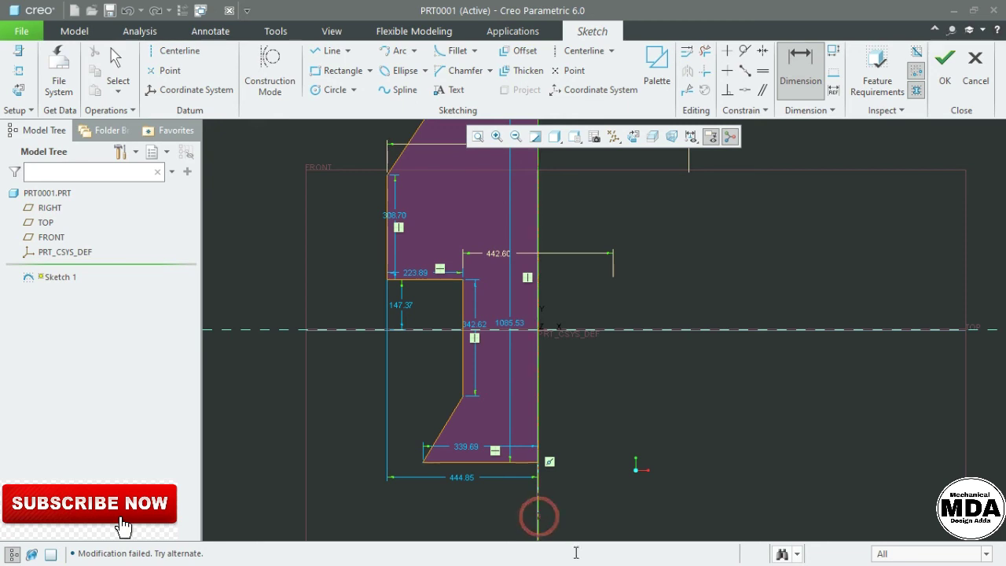
click(423, 464)
click(538, 500)
middle_click(516, 501)
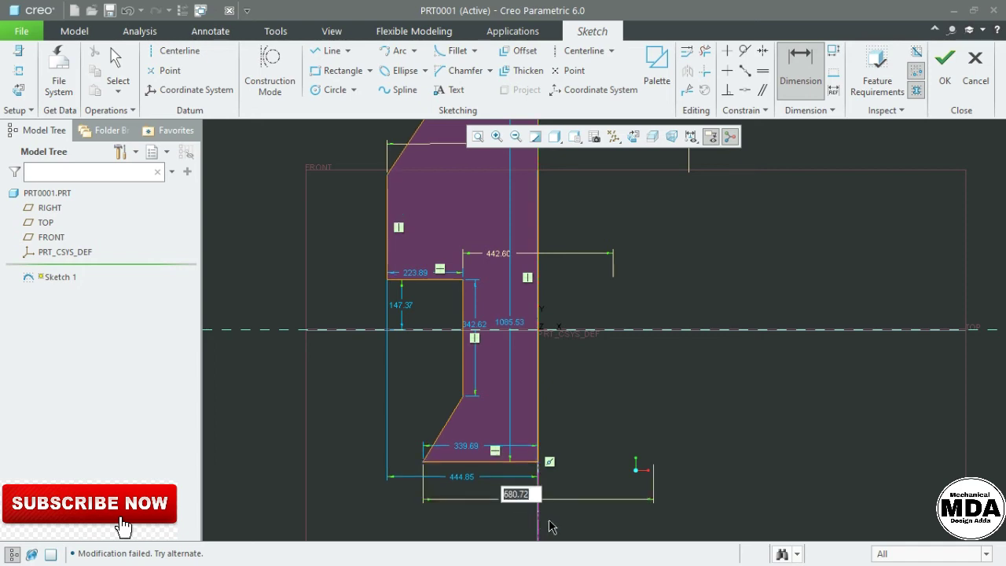
middle_click(621, 370)
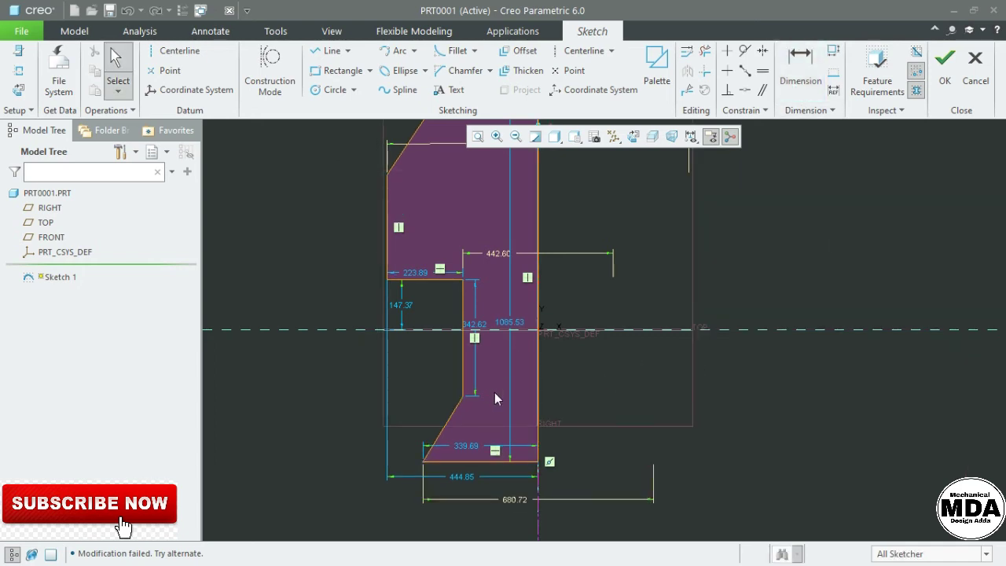
Check the diameter dimensions across the profile's upper part and exit the sketch without keeping it
scroll(495, 391, down, 2)
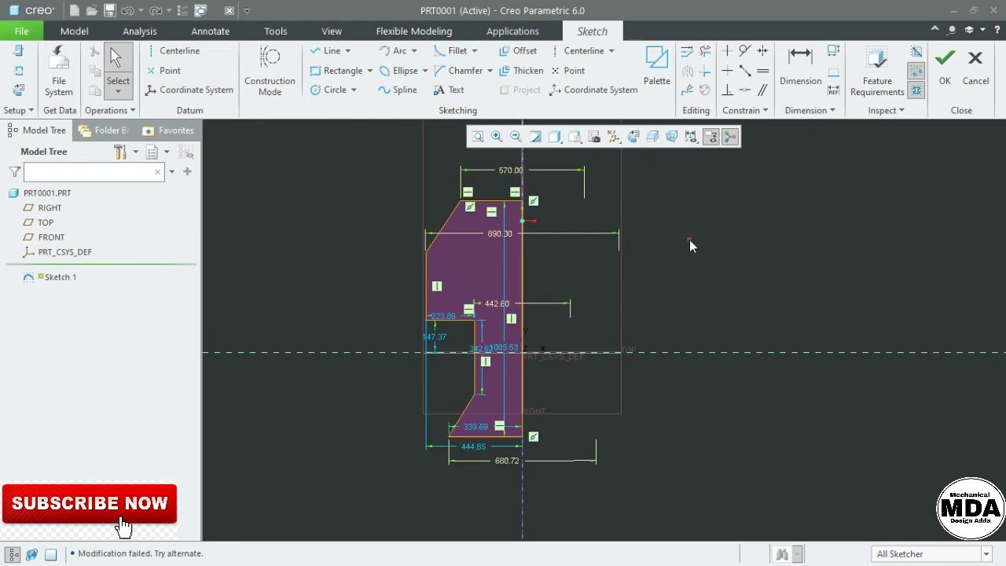
click(644, 206)
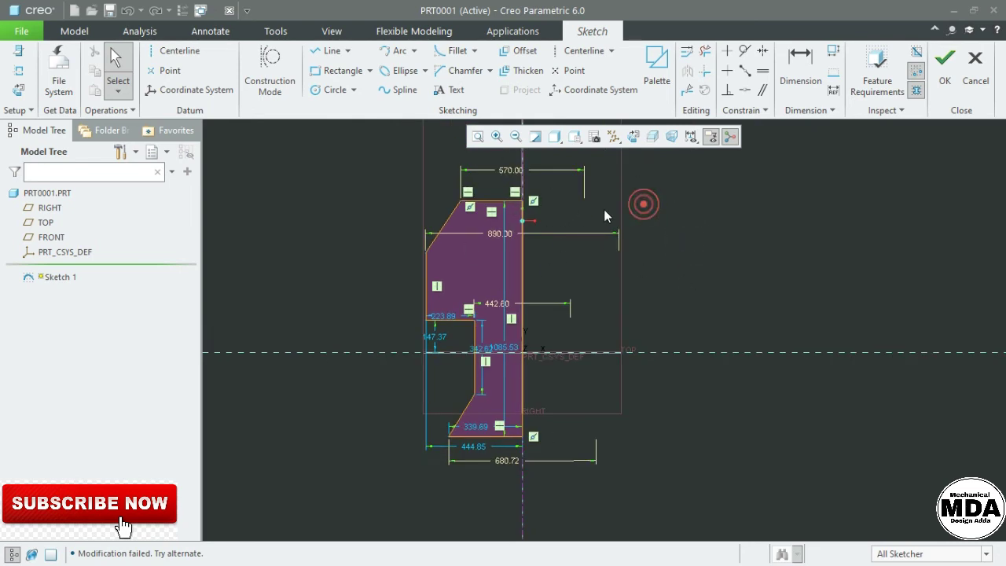
click(511, 170)
click(503, 231)
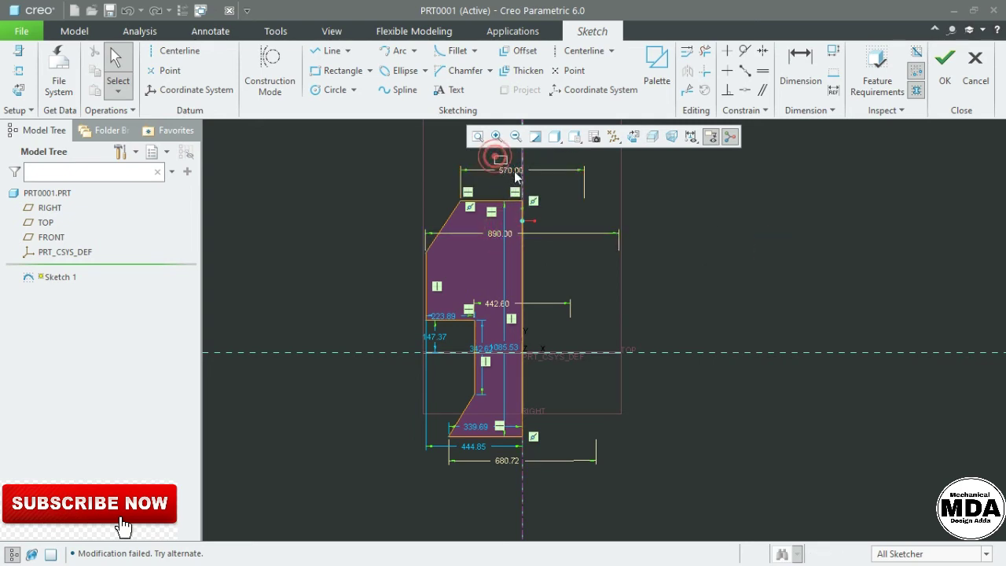
click(511, 170)
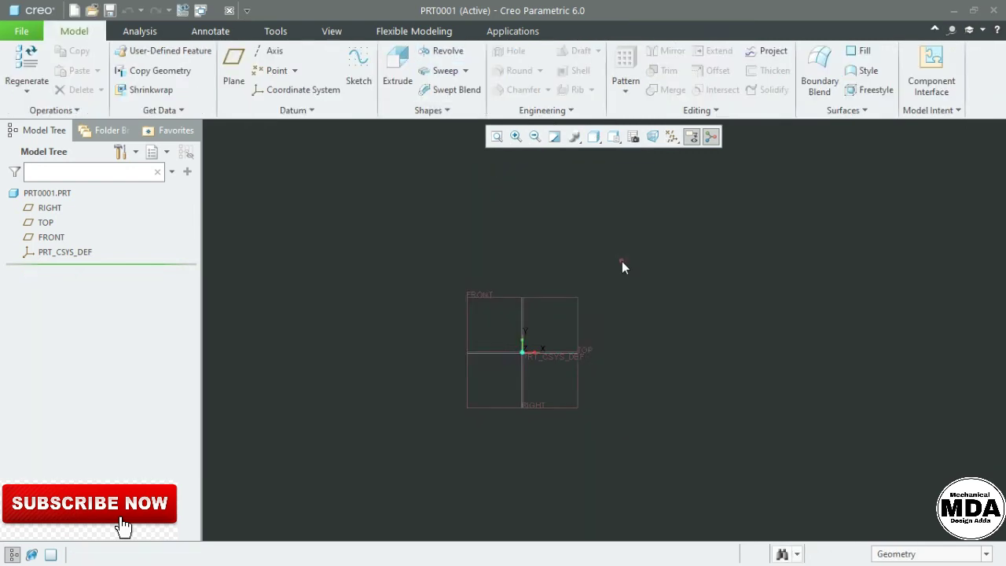
Start a Revolve feature and define its internal sketch on the FRONT plane
click(622, 260)
click(437, 50)
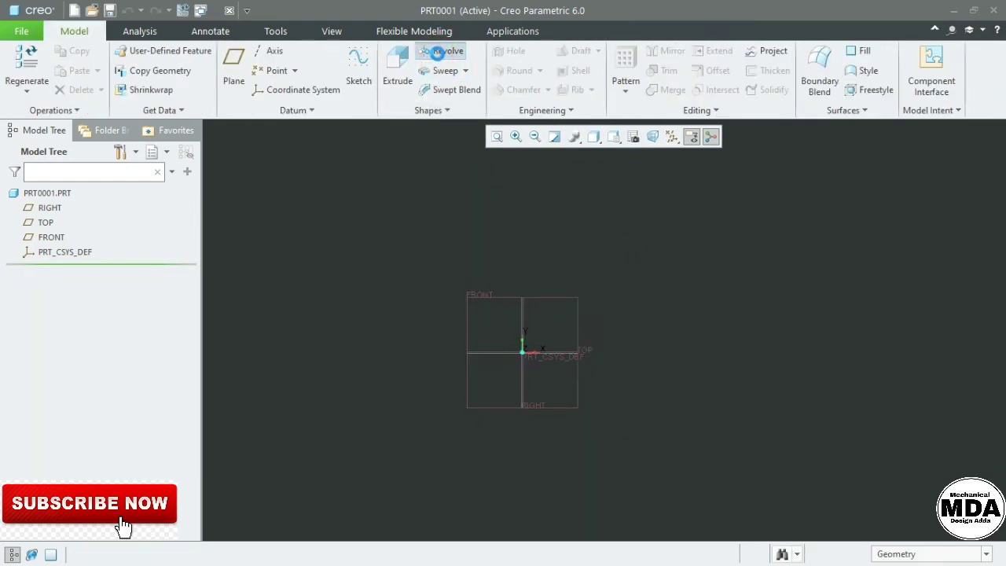
click(130, 112)
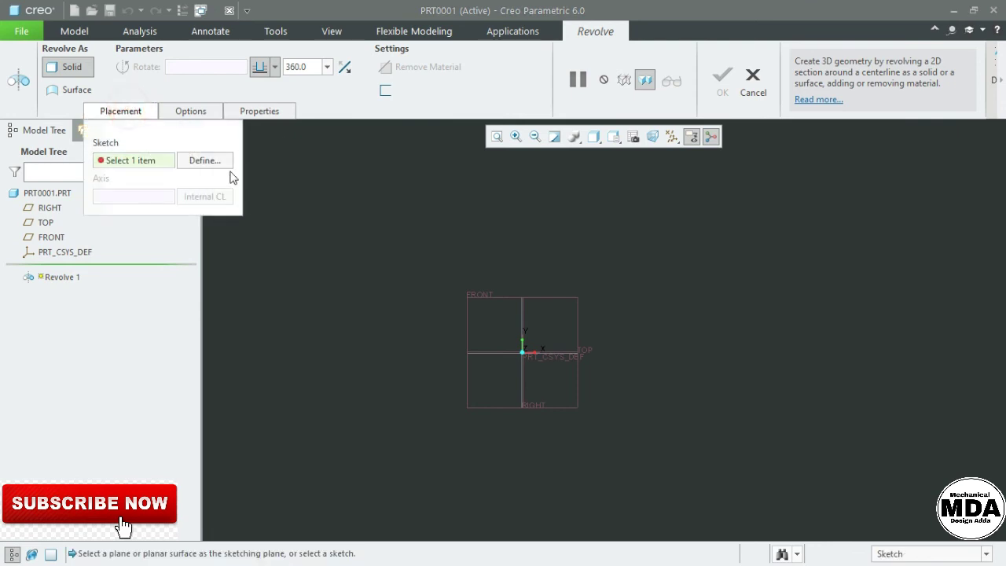
click(212, 156)
click(511, 407)
middle_click(663, 244)
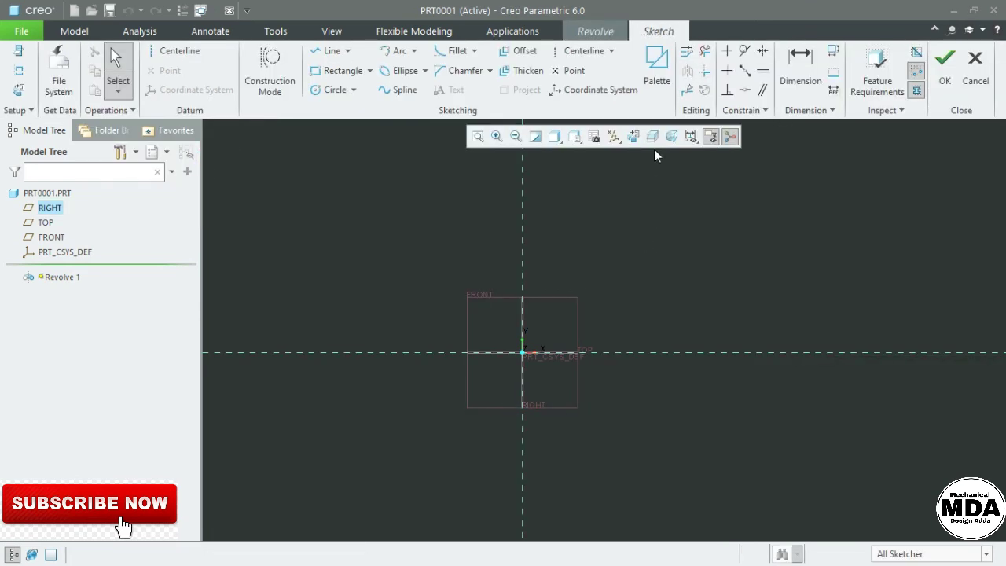
Draw a closed zigzag half-profile, about 153 wide, with its straight edge on the vertical reference
click(691, 249)
click(328, 51)
click(555, 193)
click(503, 255)
click(555, 309)
click(513, 386)
click(604, 410)
click(604, 193)
middle_click(725, 243)
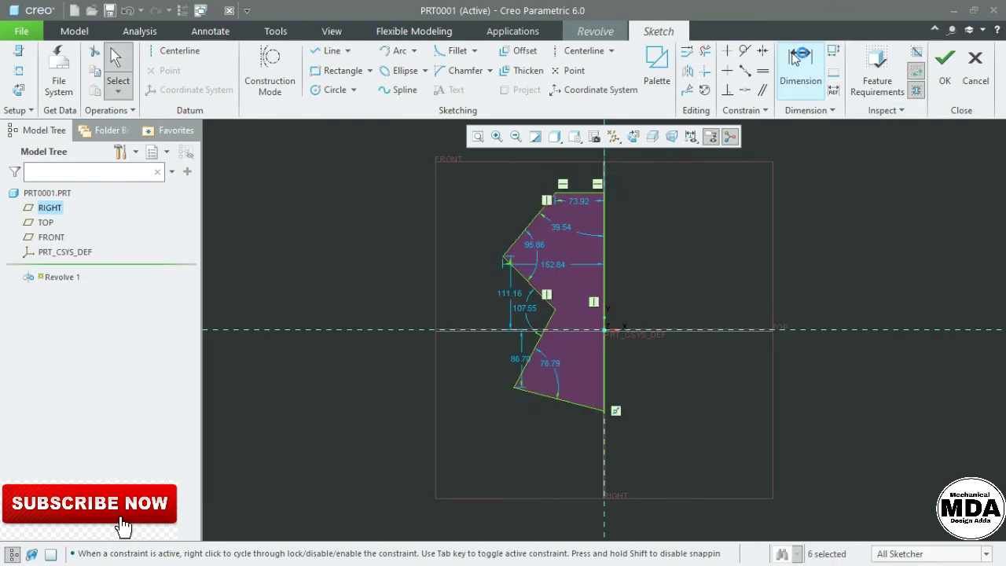
Try to dimension the top edge's outer corner as a diameter without a centerline
click(800, 67)
click(556, 193)
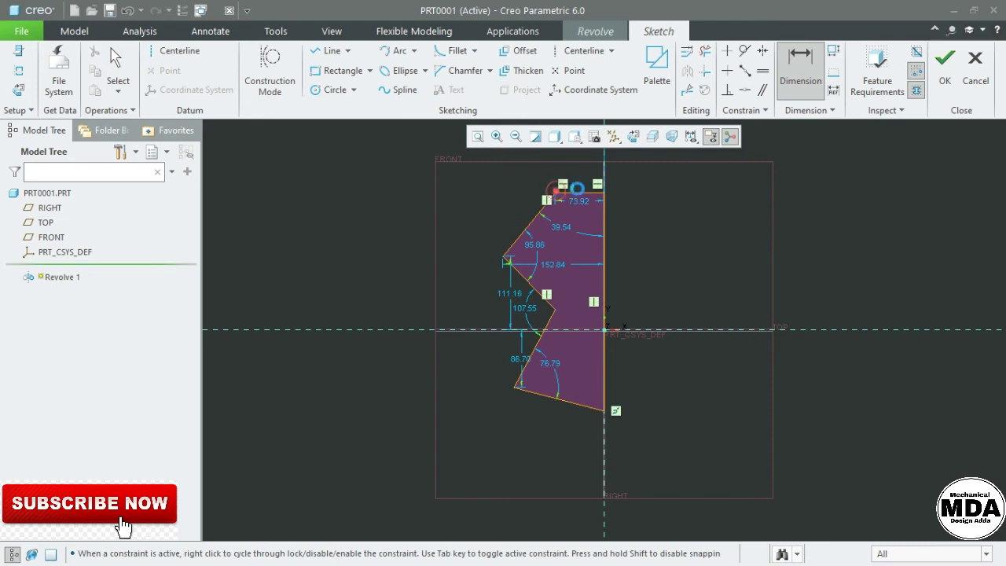
middle_click(689, 224)
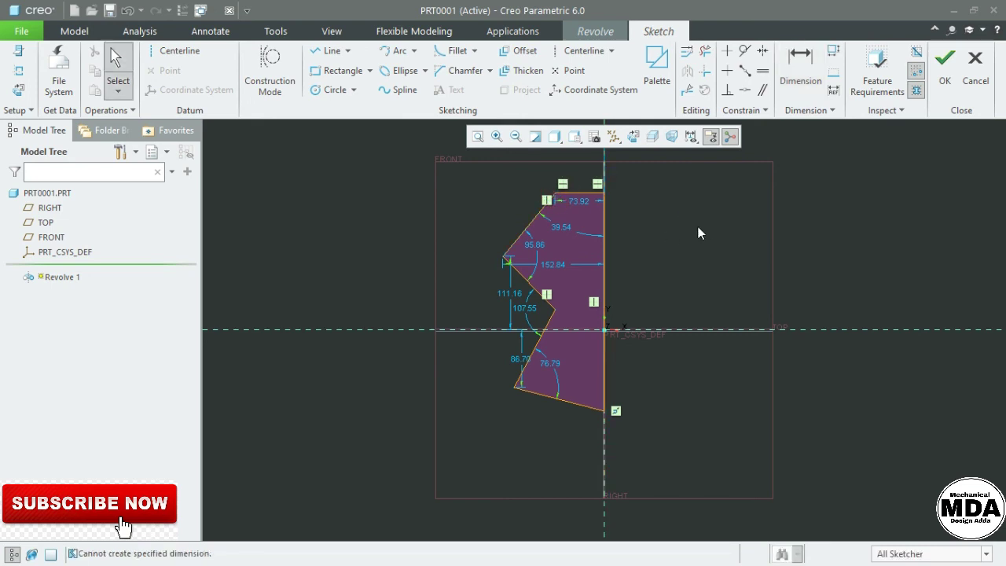
Draw a vertical sketch centerline along the zigzag profile's straight edge on the vertical reference
click(573, 53)
click(603, 168)
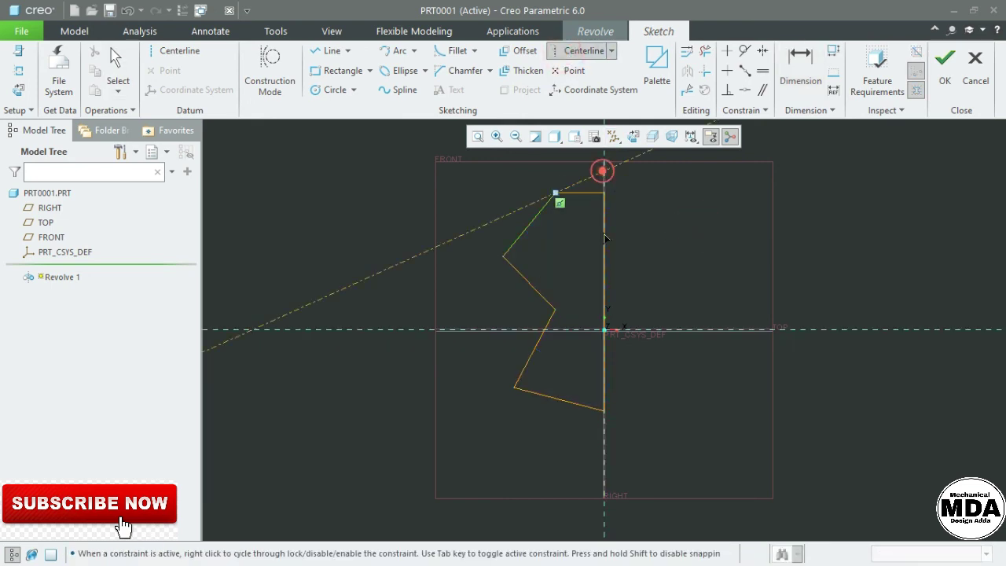
click(604, 256)
scroll(653, 235, down, 2)
middle_click(653, 236)
scroll(663, 204, up, 2)
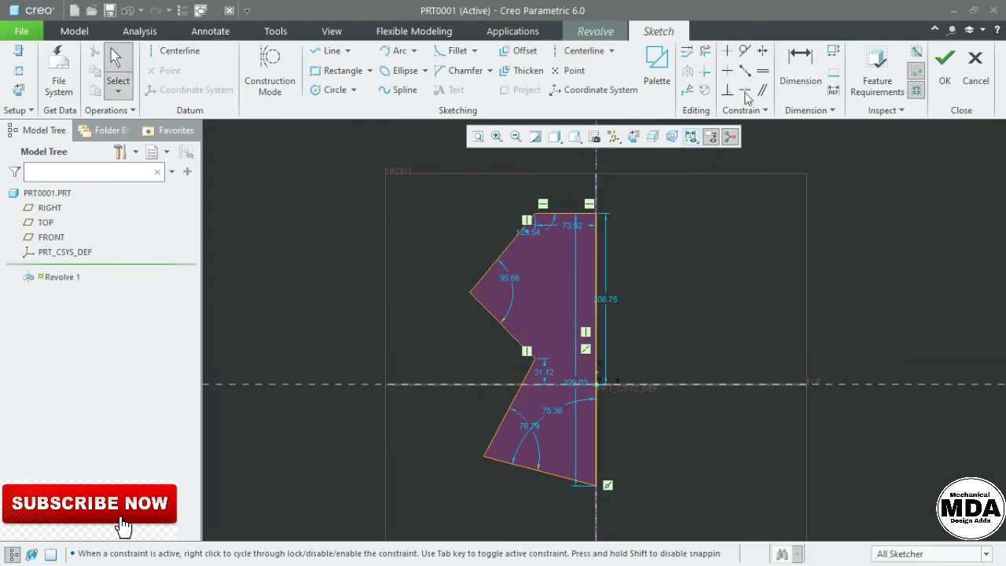
Dimension the top edge's outer corner as a diameter about the centerline, placing the dimension above the profile
click(800, 59)
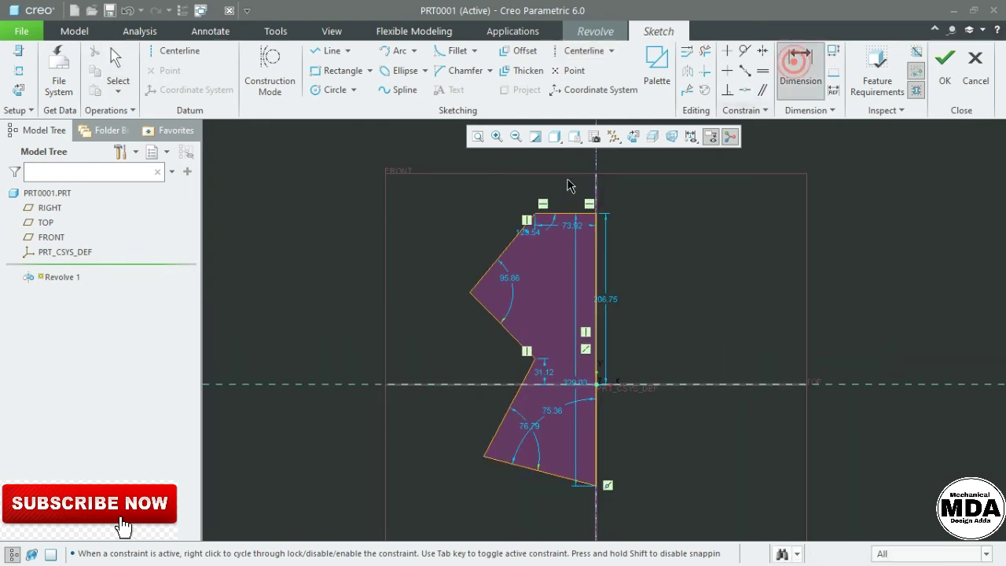
click(533, 213)
click(595, 173)
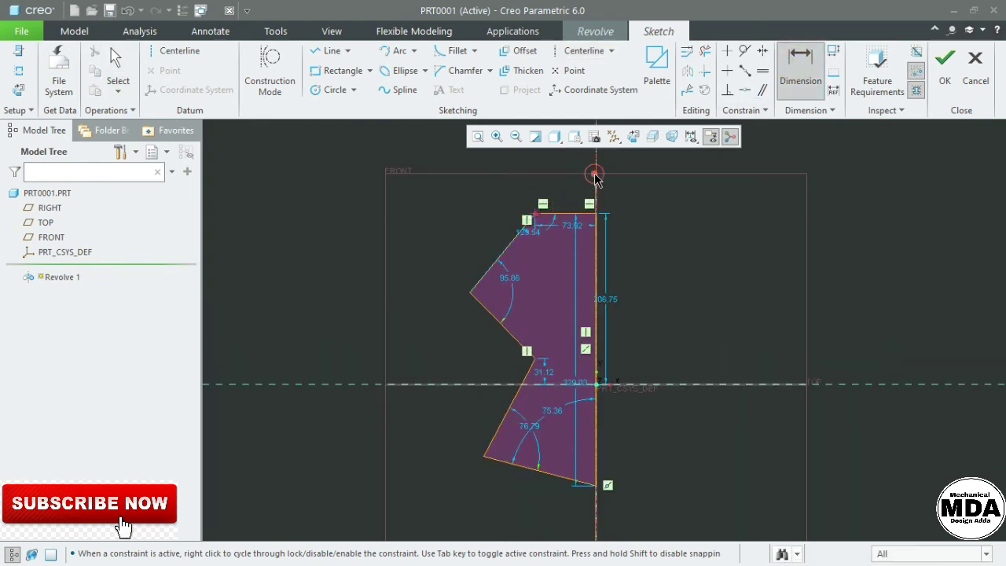
click(534, 213)
middle_click(609, 171)
key(Return)
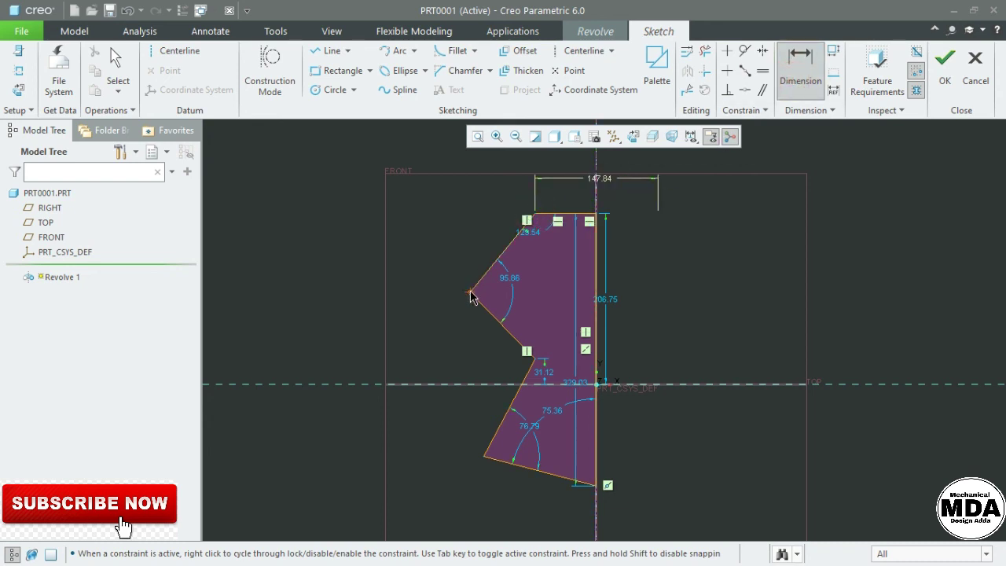
Dimension the profile's widest upper corner as a diameter about the centerline
click(596, 162)
click(471, 293)
middle_click(552, 285)
Dimension the inner notch corner as a diameter about the centerline, resolving the conflict by deleting the top corner's diameter dimension sd14
click(808, 74)
click(535, 359)
click(597, 168)
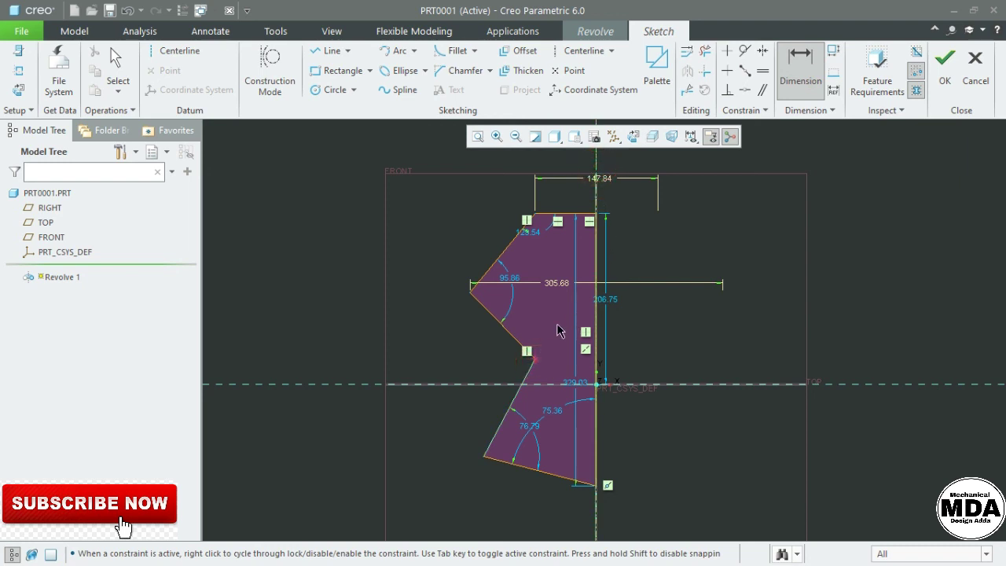
click(534, 360)
middle_click(567, 348)
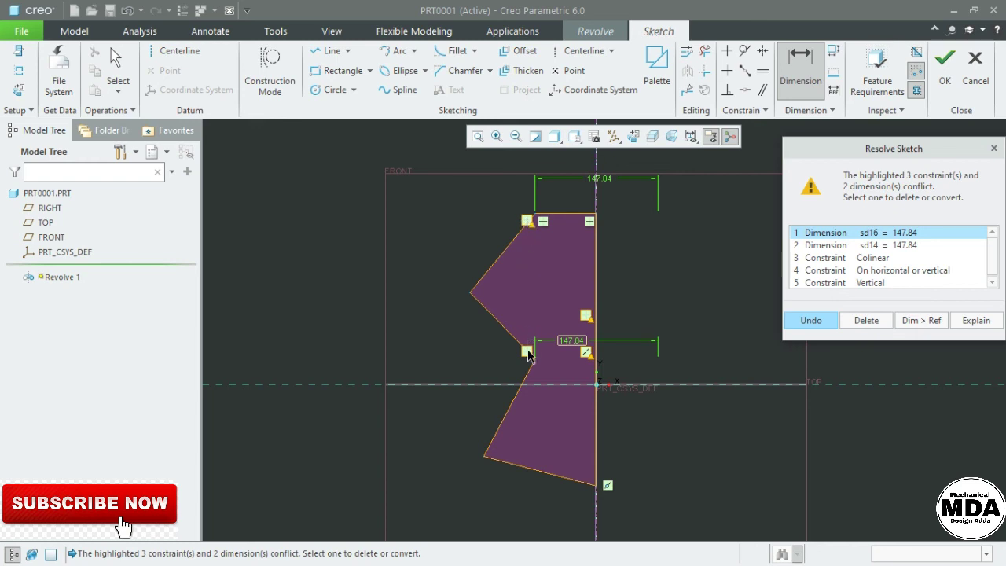
click(904, 246)
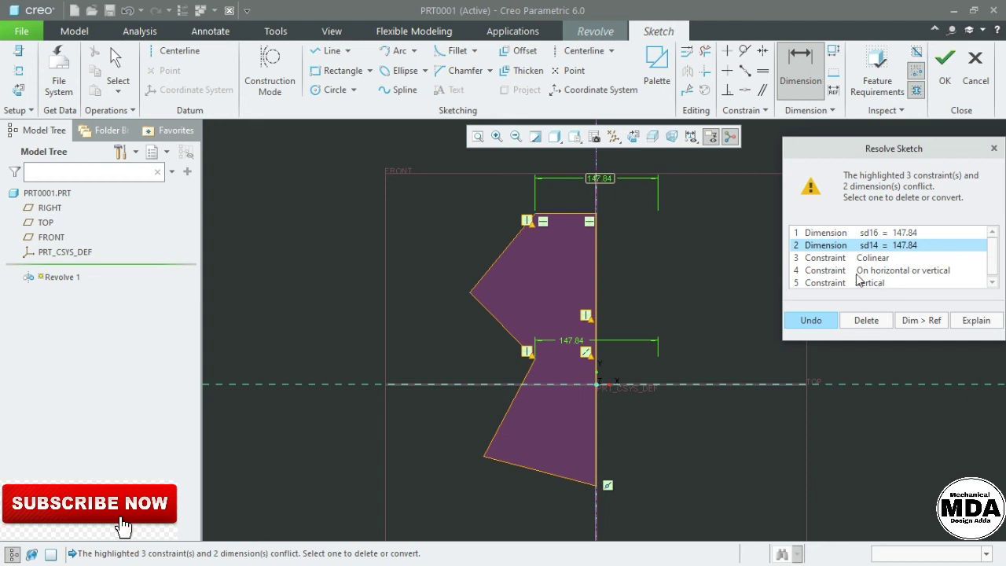
click(865, 321)
middle_click(794, 311)
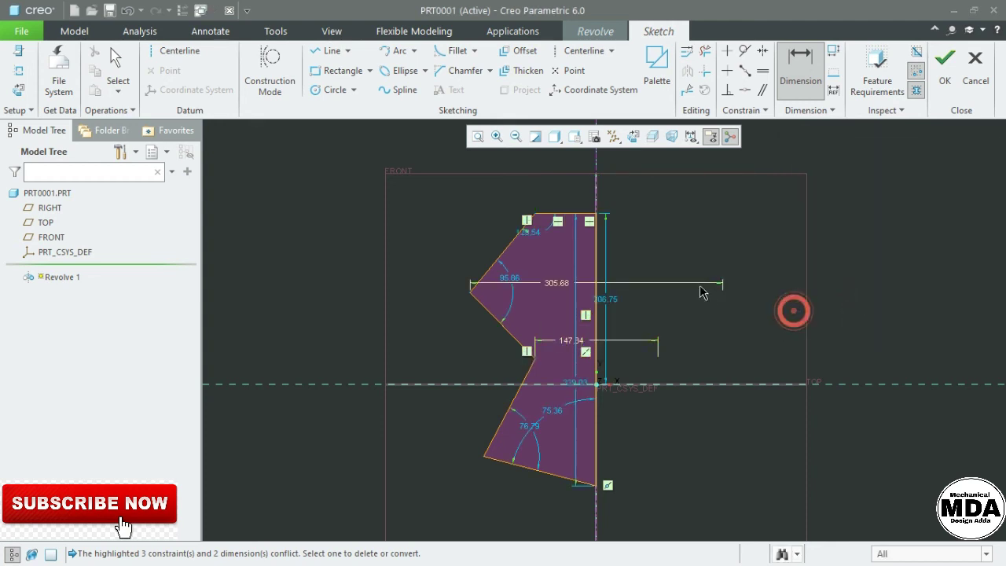
Dimension the lower outer corner as a diameter about the centerline and move the straight edge's length dimension outside the profile
click(800, 69)
click(484, 456)
click(597, 506)
click(484, 458)
middle_click(562, 509)
scroll(734, 445, down, 1)
middle_click(734, 445)
scroll(627, 439, up, 1)
drag(604, 382, 787, 384)
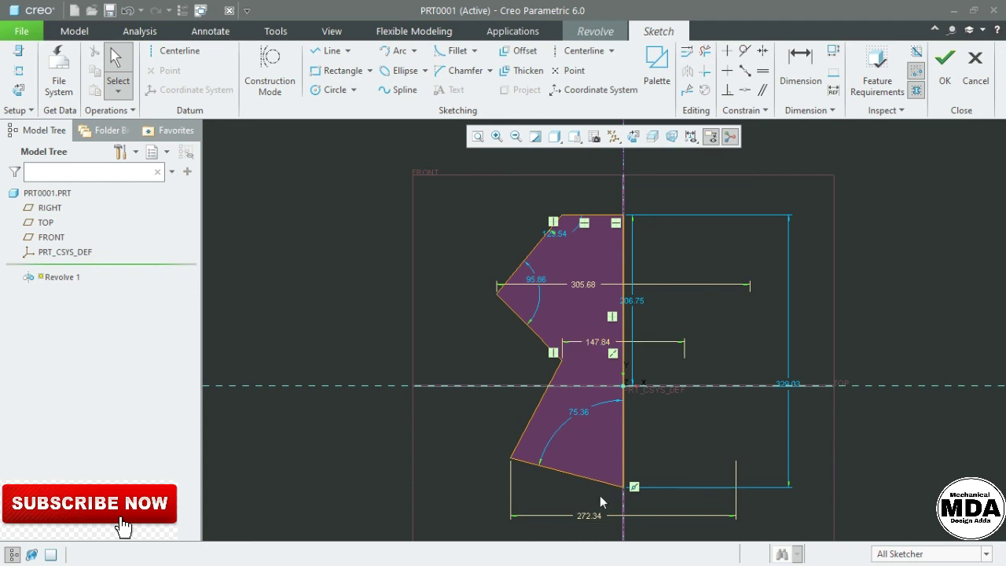
Accept the section and complete the Revolve as a 360° solid
click(945, 63)
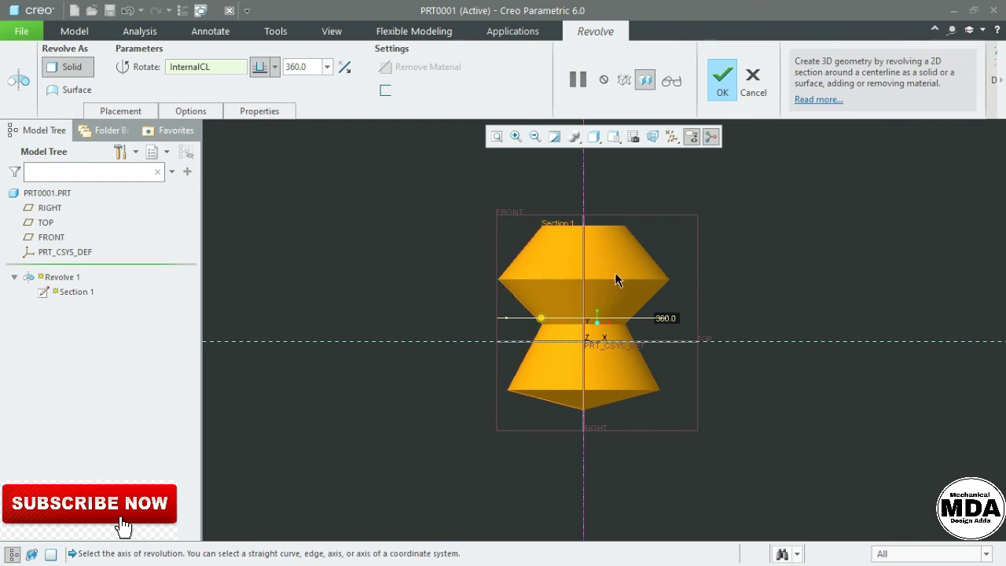
click(722, 79)
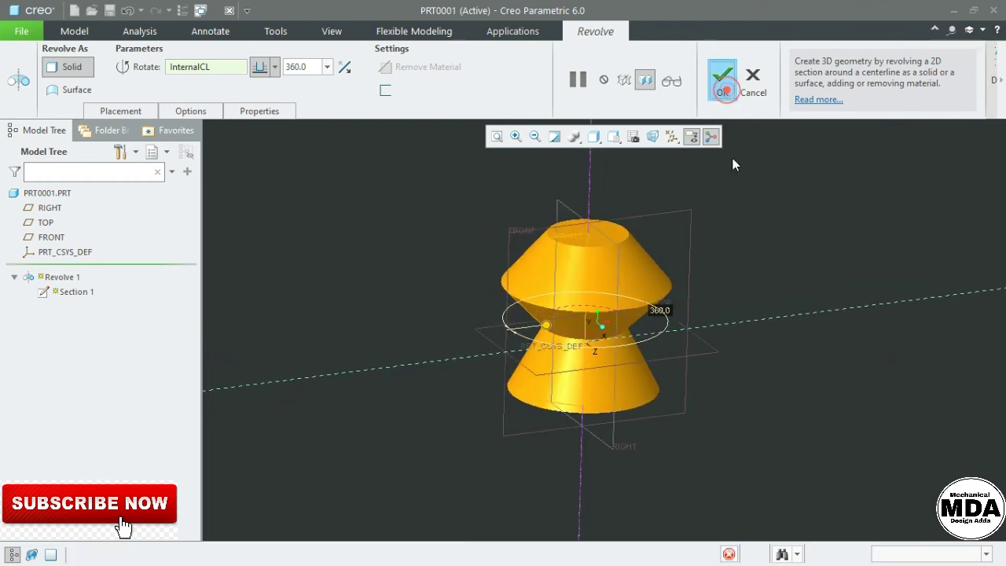
click(752, 222)
In the new sketch, draw a rectangle about 308 wide and 137 high starting at the origin
click(359, 77)
click(338, 71)
click(603, 330)
click(808, 240)
Draw a two-step line chain from the rectangle's far side down to the horizontal reference, with steps about 116 and 106 wide
key(l)
click(808, 261)
click(885, 262)
click(885, 294)
click(955, 294)
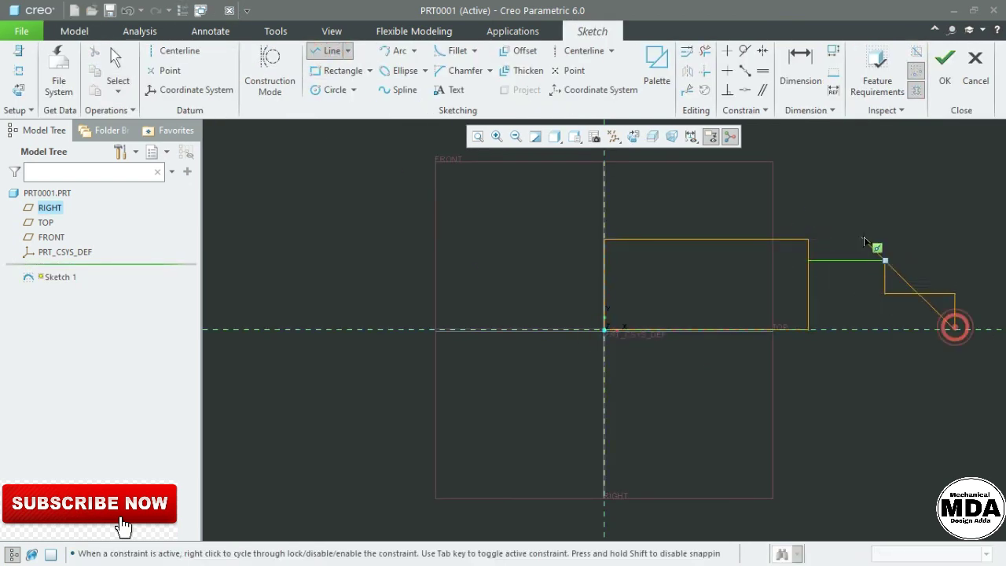
click(955, 330)
middle_click(955, 331)
Corner-trim the rectangle and the line chain into a single closed stepped profile
click(705, 70)
scroll(917, 306, up, 2)
click(744, 219)
click(786, 235)
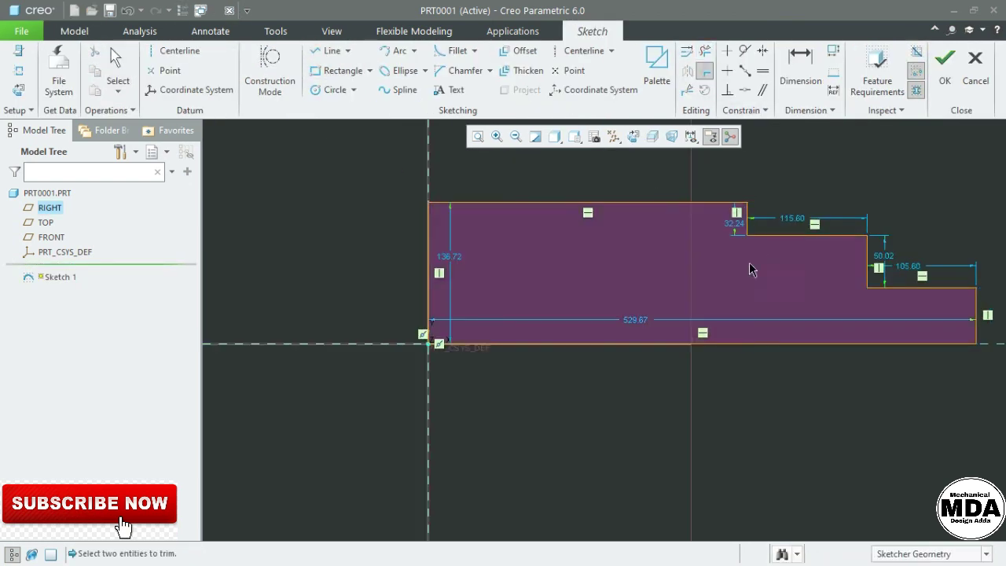
middle_click(771, 221)
scroll(771, 222, down, 1)
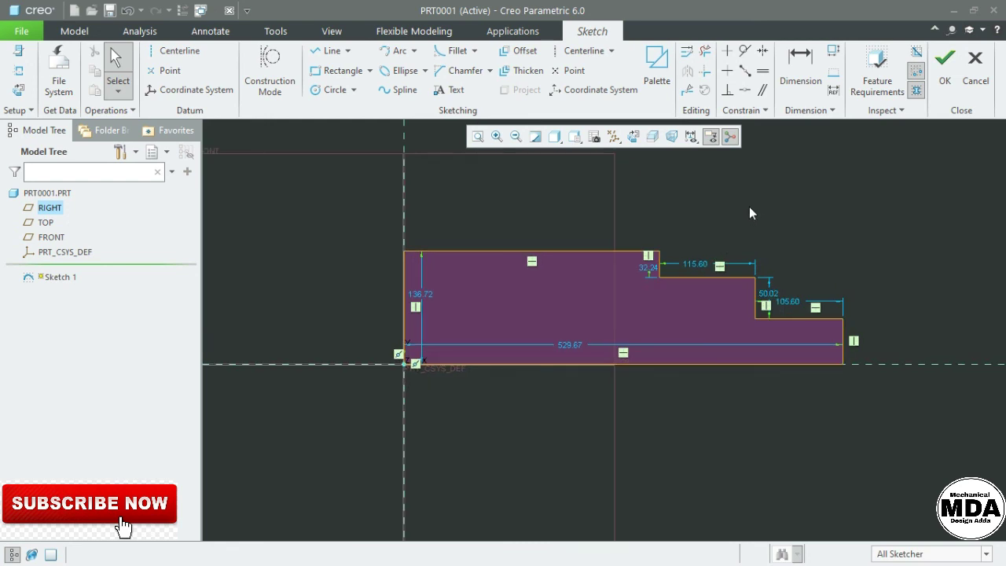
Dimension the horizontal widths of the middle step and the lowest step above the profile
click(800, 67)
click(703, 276)
middle_click(708, 228)
click(794, 318)
middle_click(800, 244)
Dimension the profile's overall height, top edge, upper step drop and short end height, and place the drop's value inside the profile
click(424, 295)
middle_click(359, 298)
click(404, 296)
middle_click(664, 270)
middle_click(904, 390)
drag(682, 260, 659, 325)
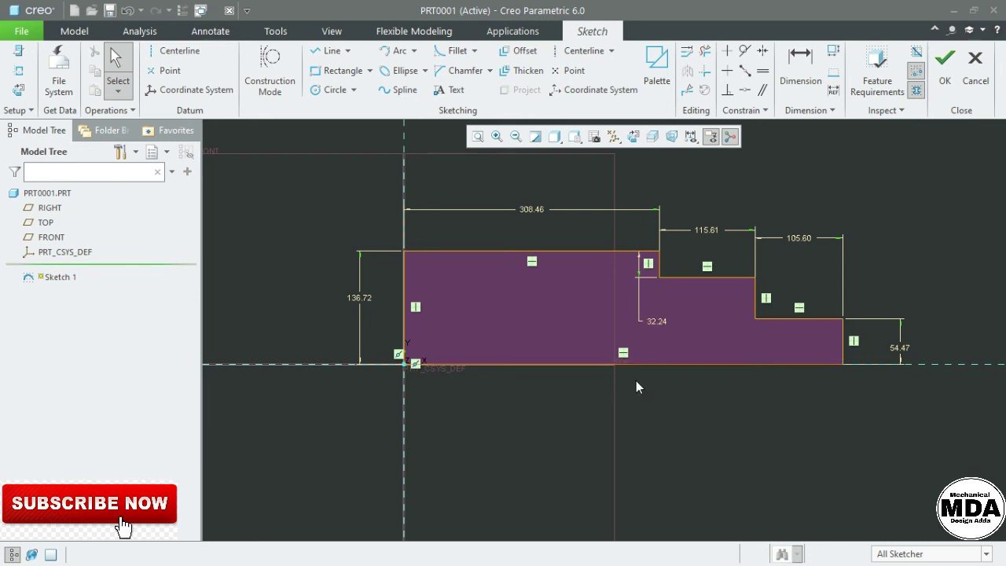
click(626, 448)
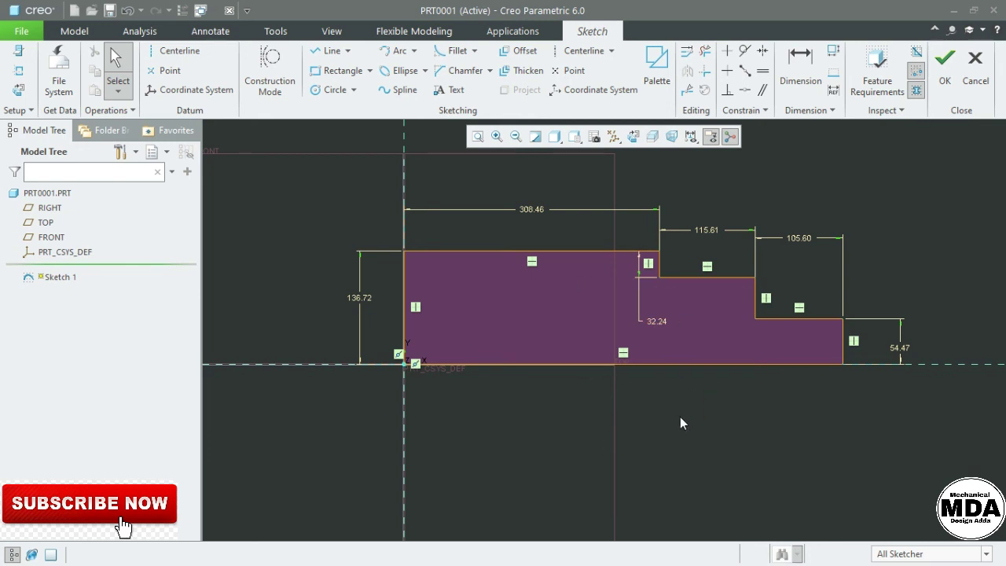
scroll(703, 441, up, 1)
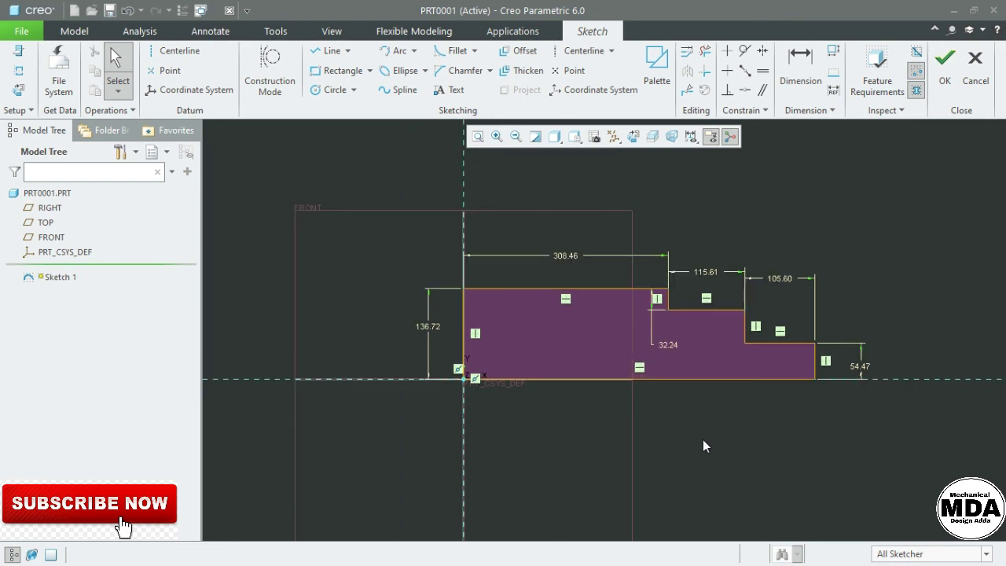
scroll(708, 285, down, 1)
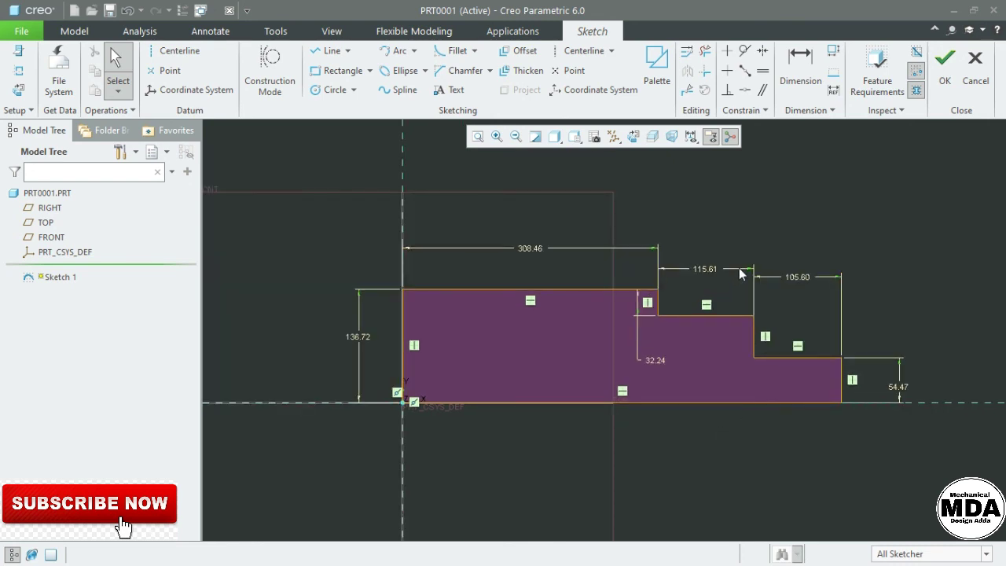
click(759, 333)
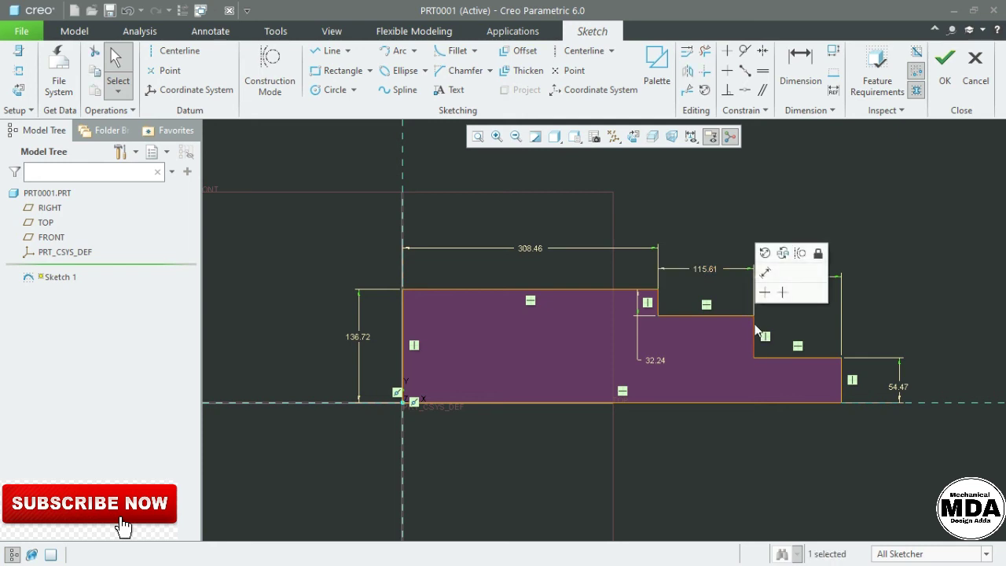
drag(404, 198, 615, 211)
Replace the middle step's width dimension with one from the vertical reference to that step's vertical edge
click(704, 269)
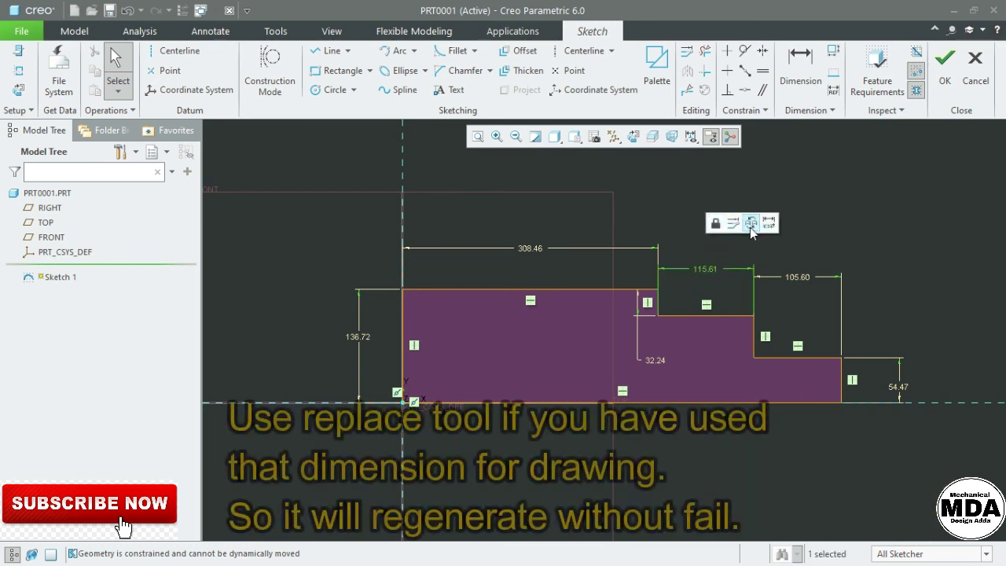
click(751, 224)
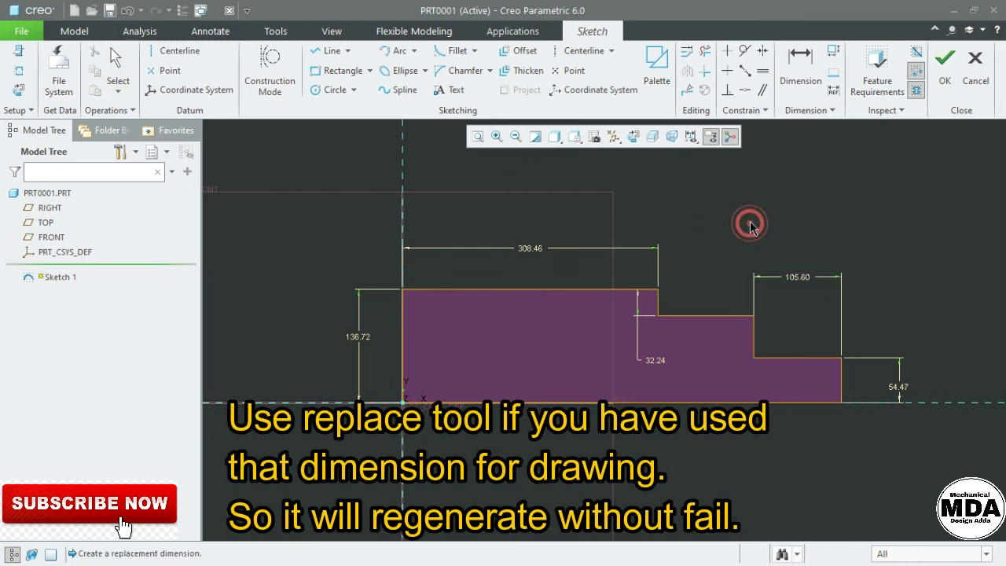
click(756, 340)
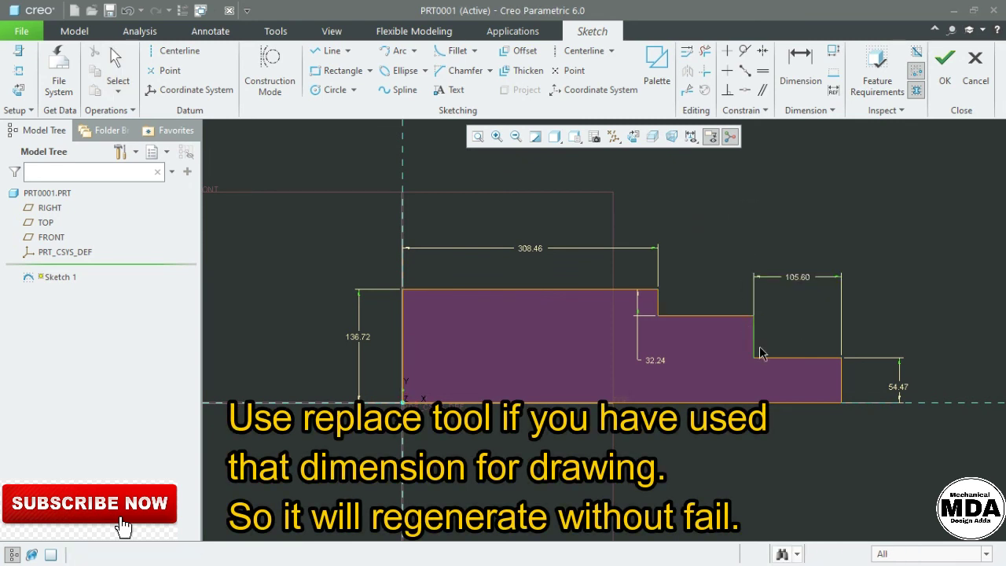
click(404, 176)
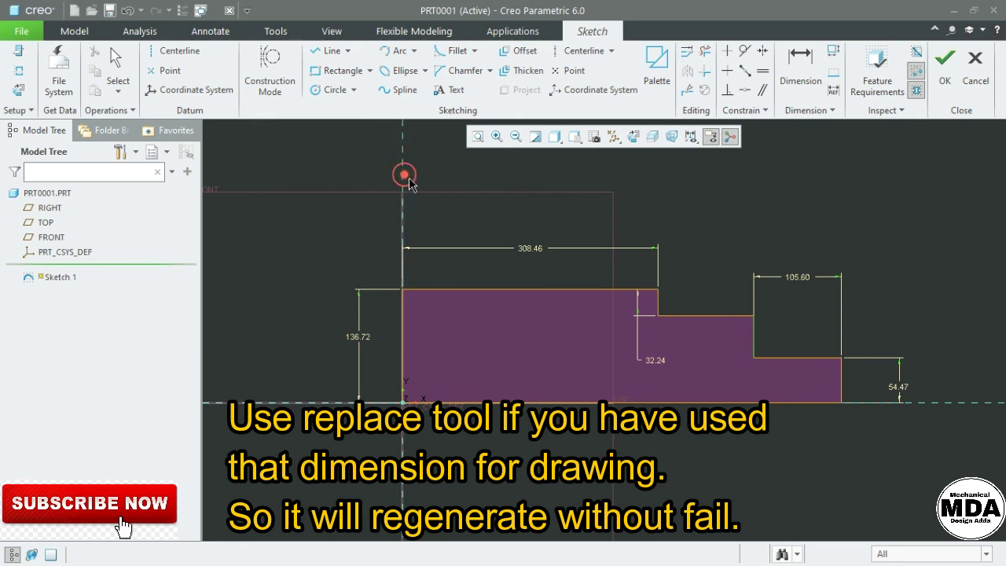
middle_click(575, 197)
drag(571, 190, 618, 212)
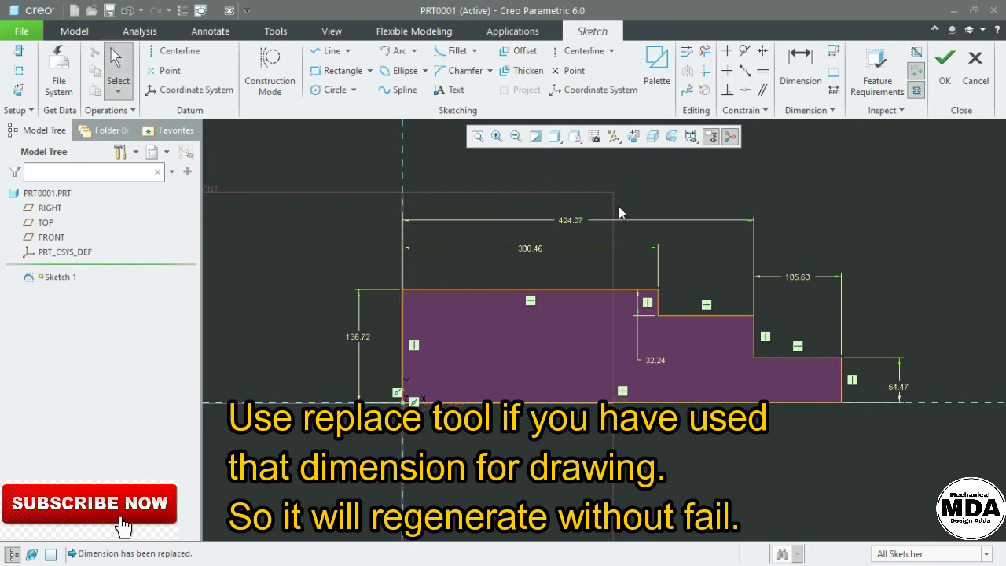
click(572, 174)
Move the top edge's width dimension and the replacement dimension closer to the profile
scroll(417, 260, down, 2)
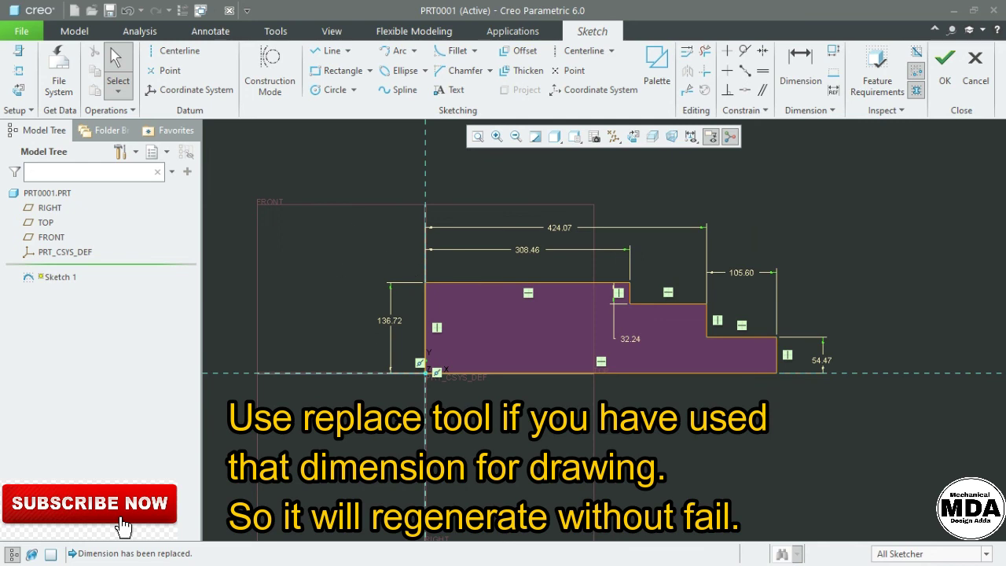
scroll(576, 250, up, 1)
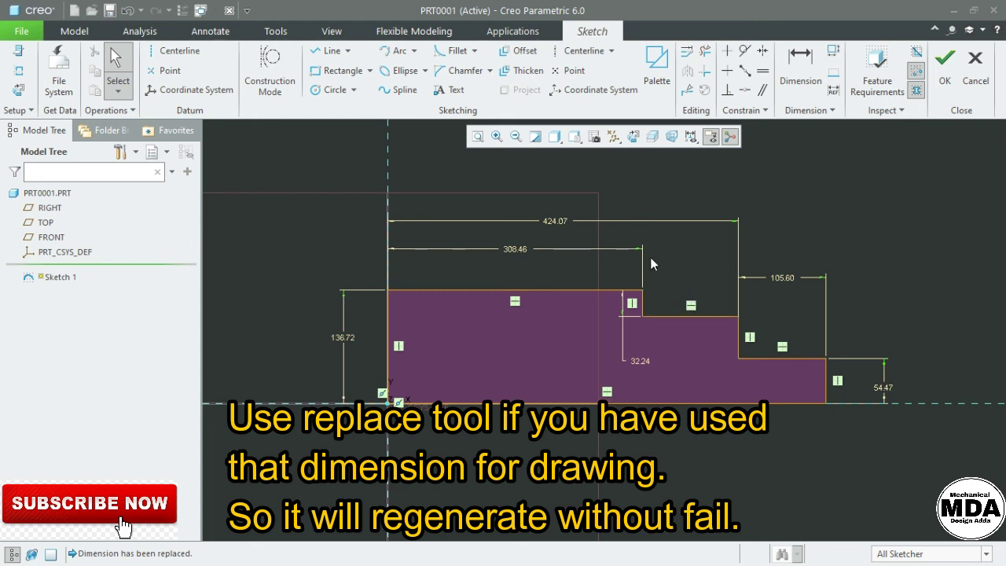
click(677, 264)
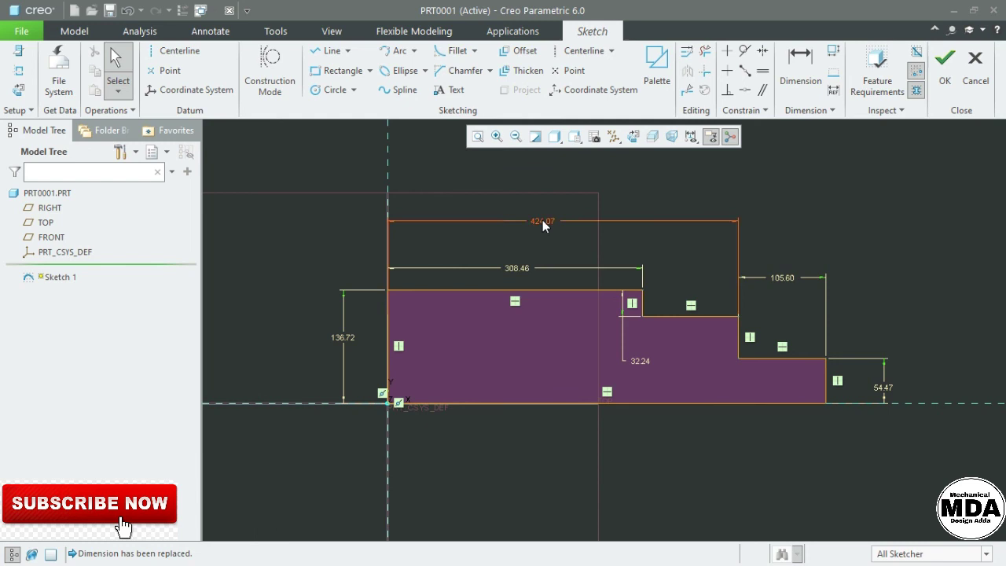
drag(542, 221, 550, 242)
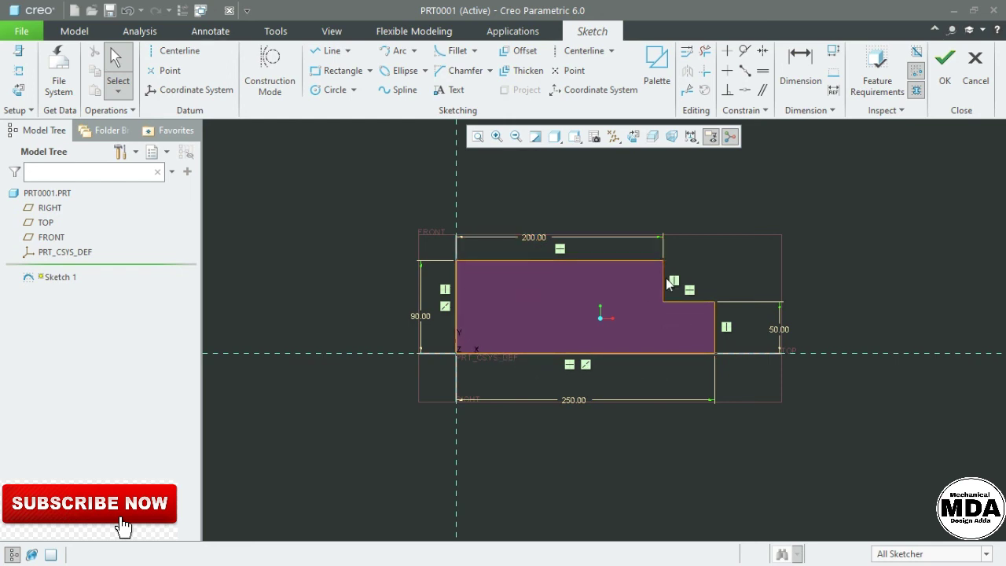
Create a reference dimension between the step's vertical edge and the short end edge of the 250 mm long profile
click(710, 242)
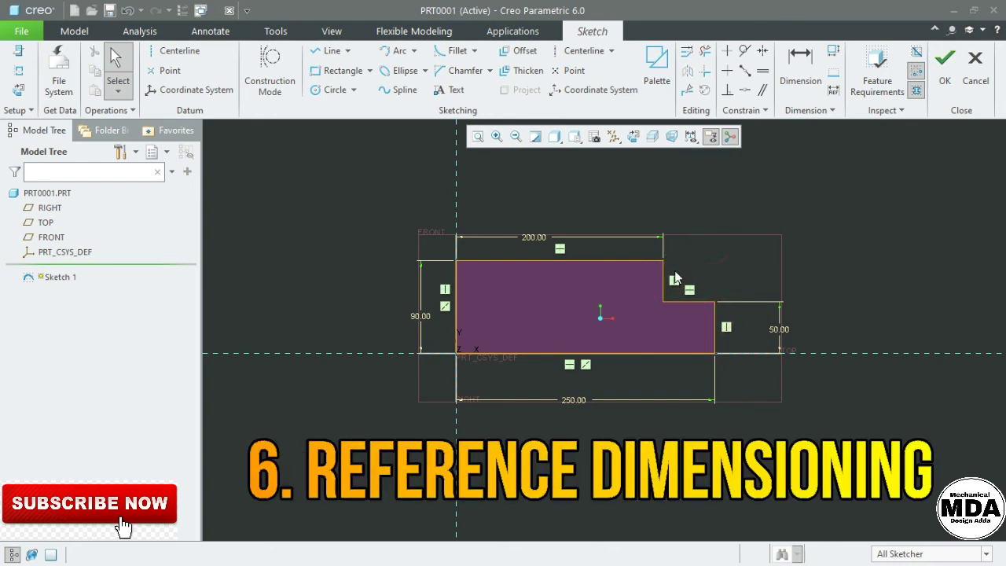
click(834, 92)
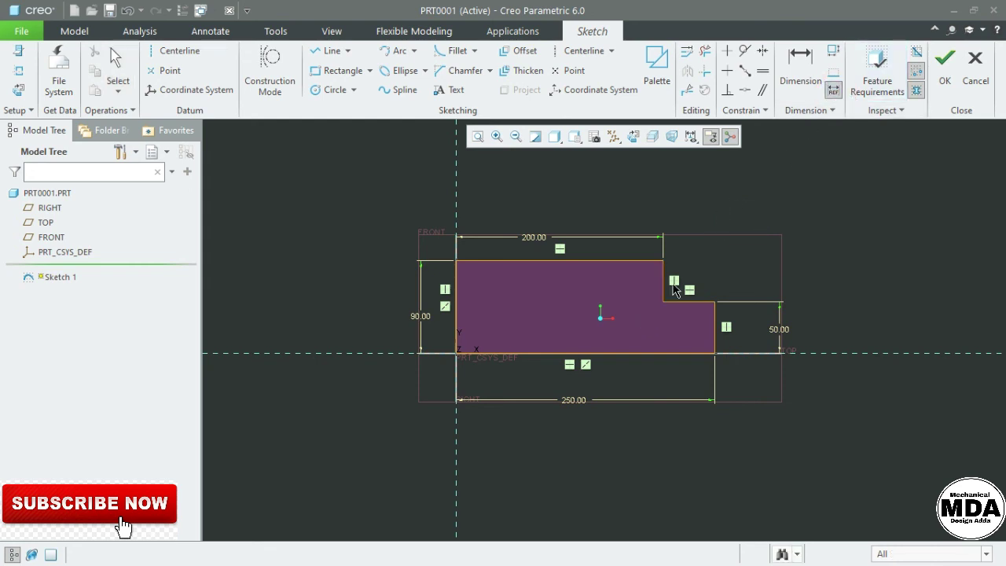
click(661, 286)
click(714, 330)
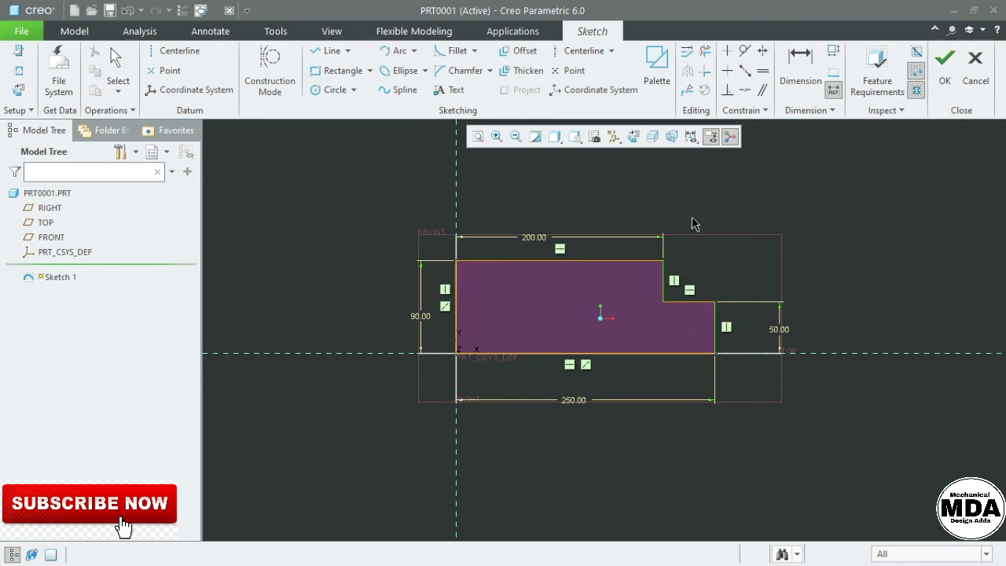